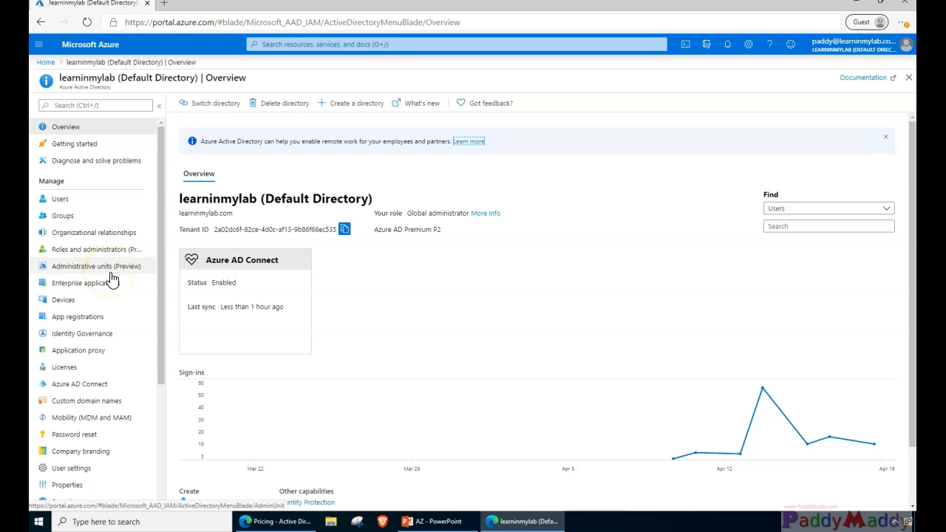
Scroll the Azure Active Directory menu to reach the learninmylab directory's Security Getting started page
scroll(111, 279, "down", 3)
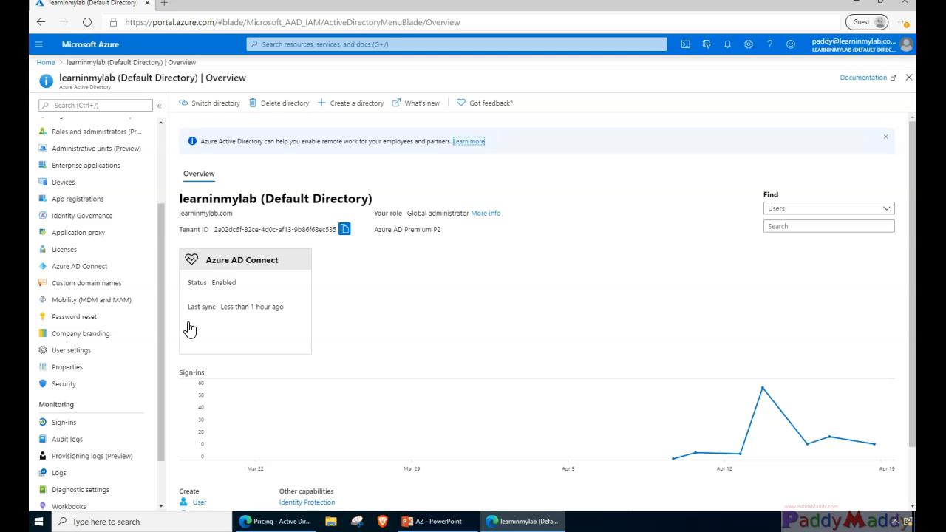
left_click(63, 384)
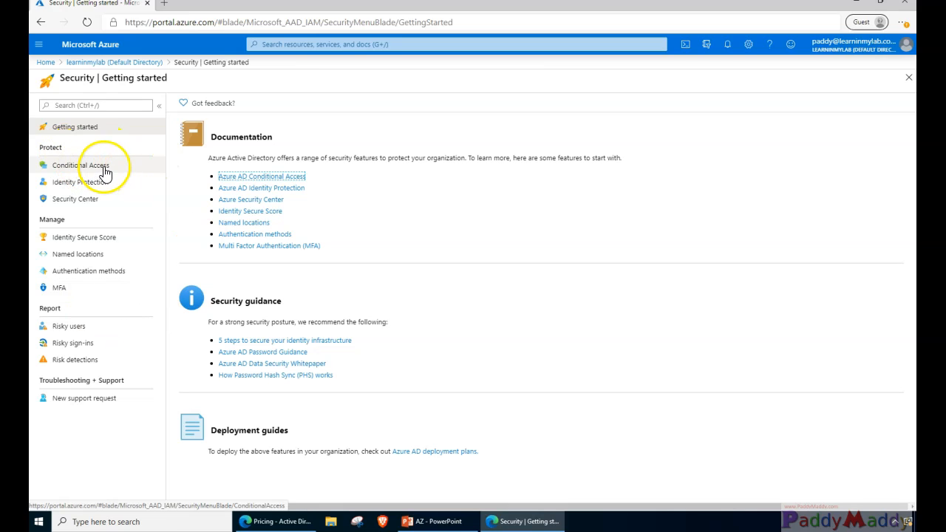
Go to Multi-Factor Authentication under Security and show its Account lockout settings
left_click(57, 289)
left_click(88, 289)
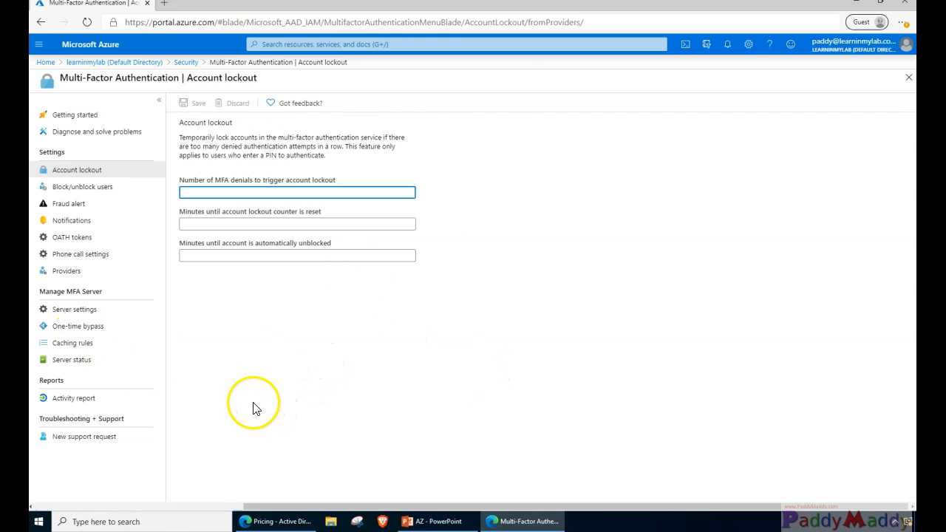
left_click(77, 169)
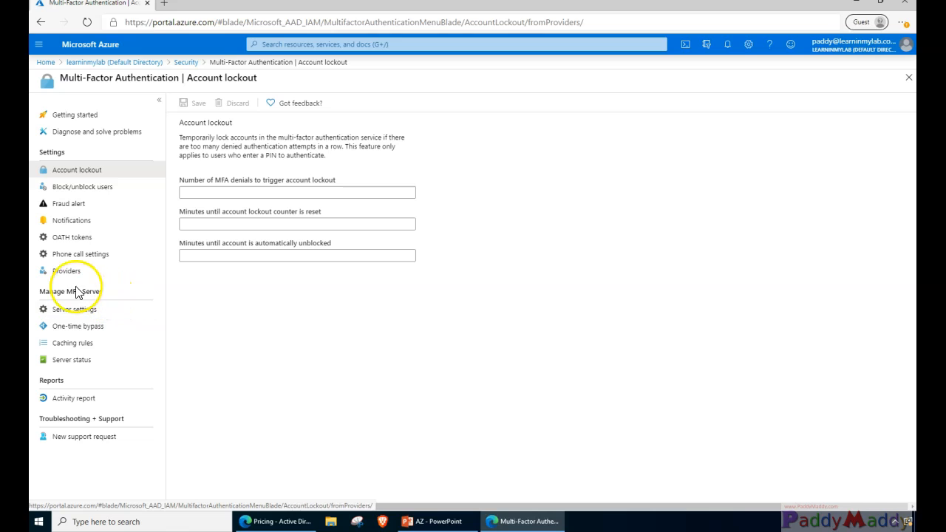
Highlight the lockout description and Manage MFA Server heading, then show the empty Block/unblock users list
left_click_drag(37, 292, 101, 295)
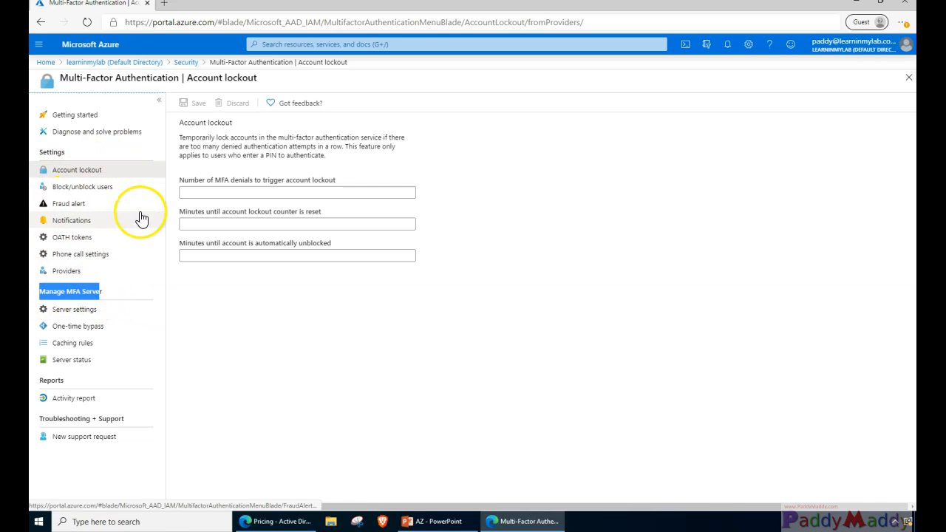
left_click(353, 339)
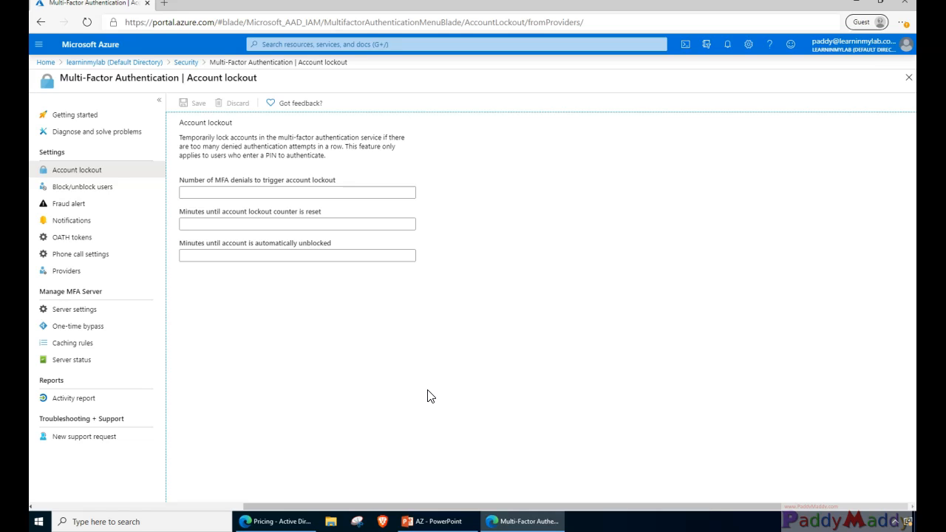
left_click_drag(269, 163, 290, 156)
left_click(269, 150)
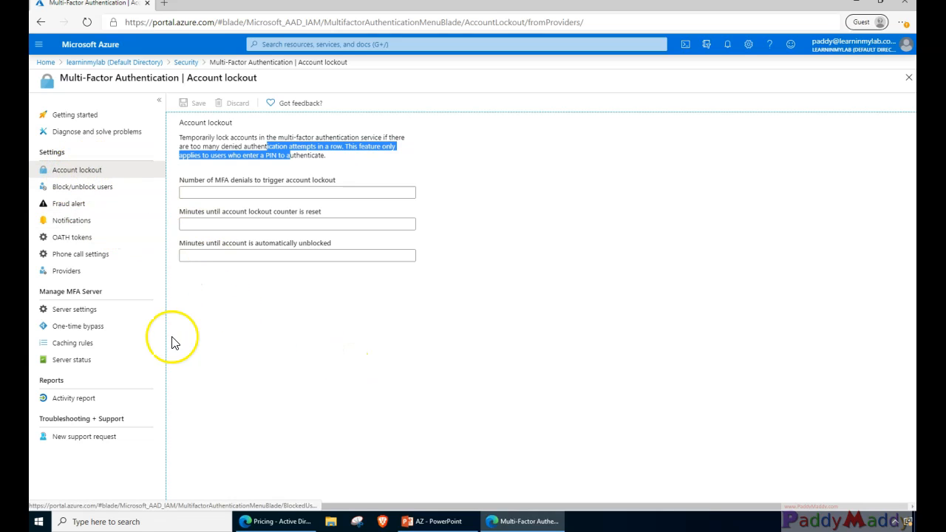
left_click_drag(40, 292, 107, 294)
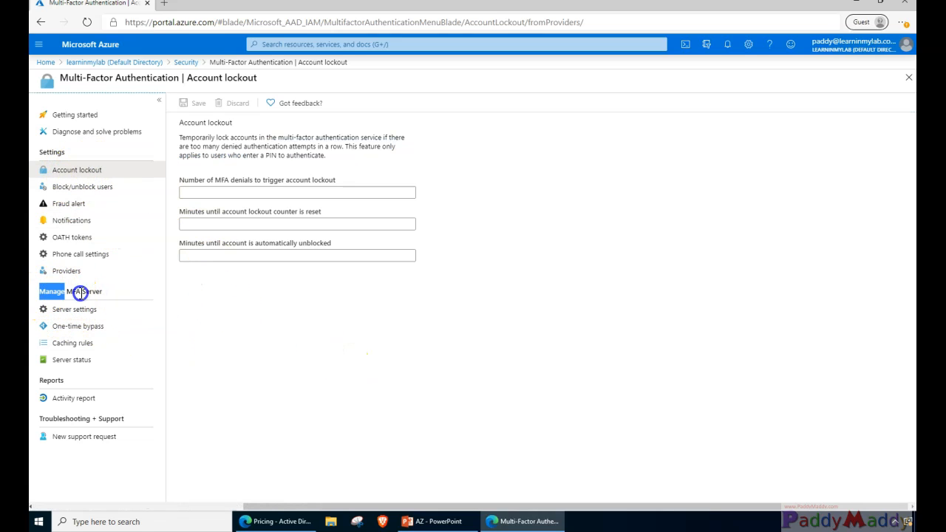
left_click(320, 330)
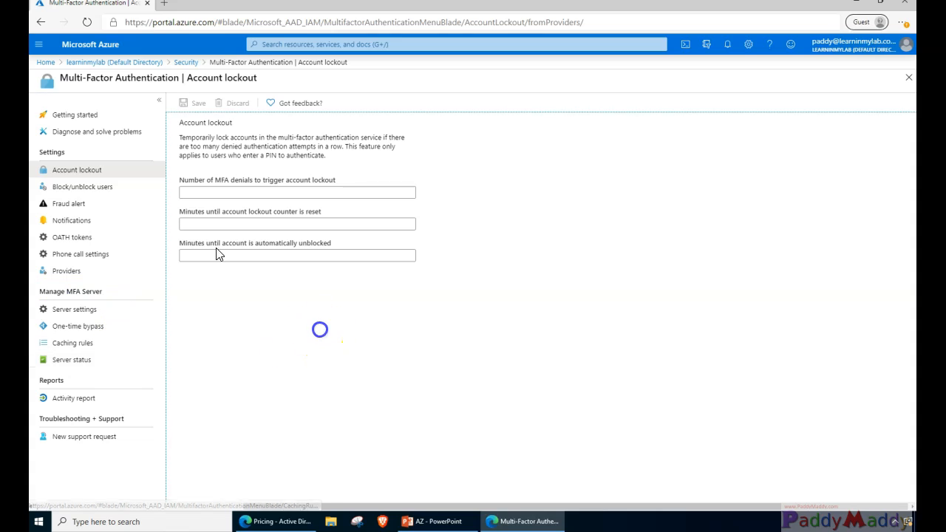
left_click(89, 186)
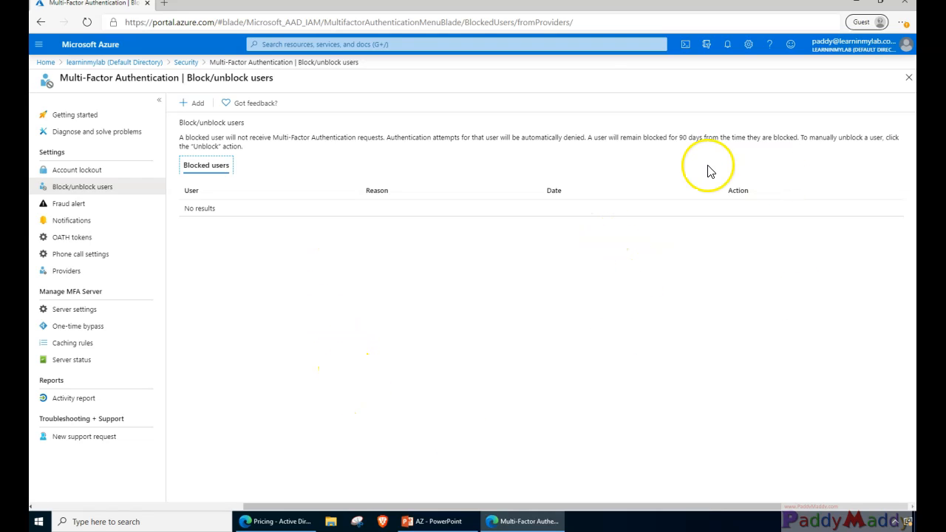
Inspect the Block a user form's reason field, close it without blocking, and return to Account lockout
left_click(693, 140)
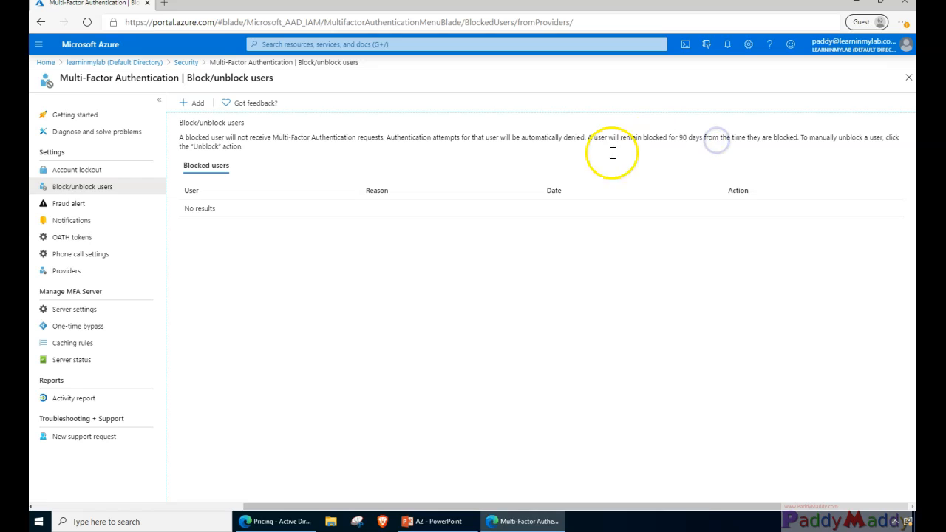
left_click(183, 103)
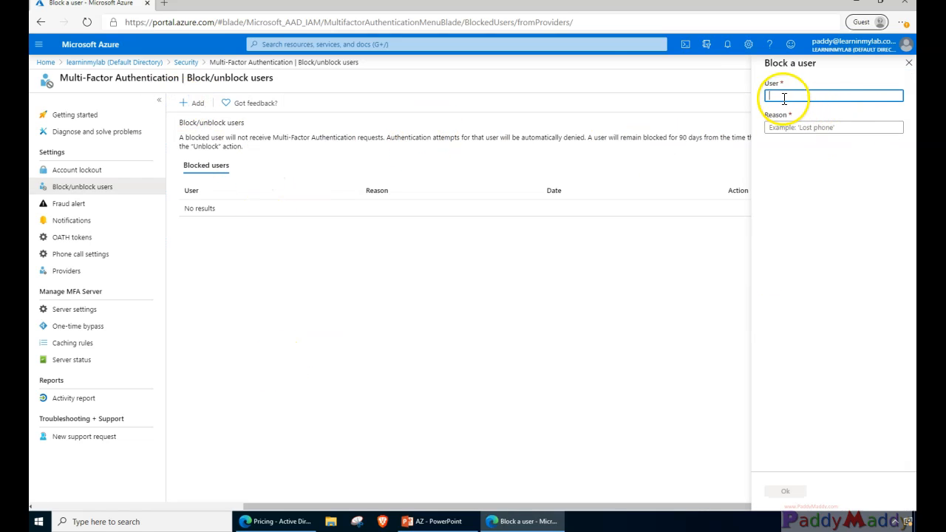
left_click(833, 127)
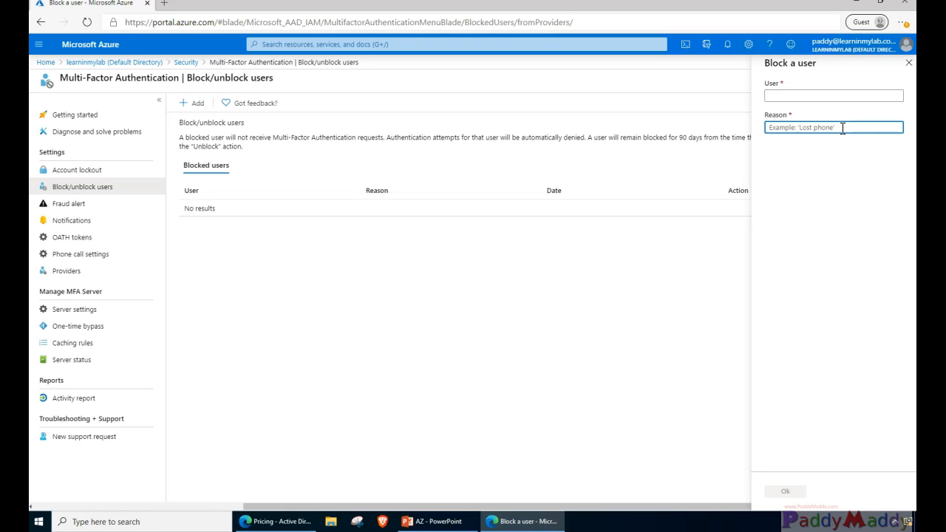
left_click(908, 63)
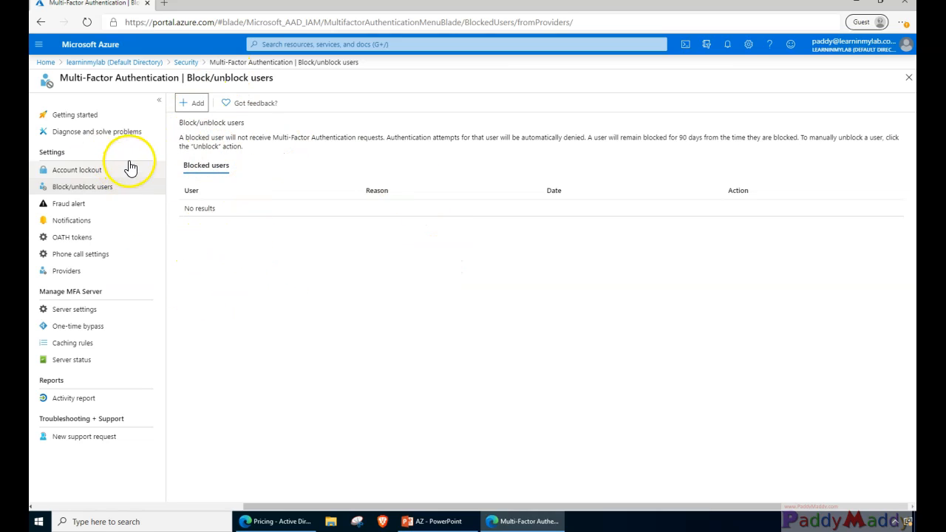
left_click(98, 169)
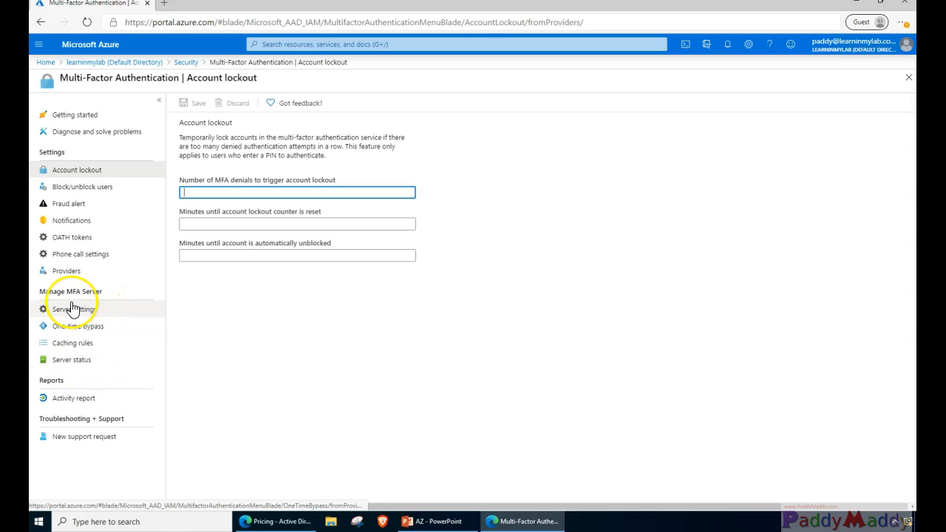
Turn Allow users to submit fraud alerts On in the Fraud alert settings
left_click(74, 204)
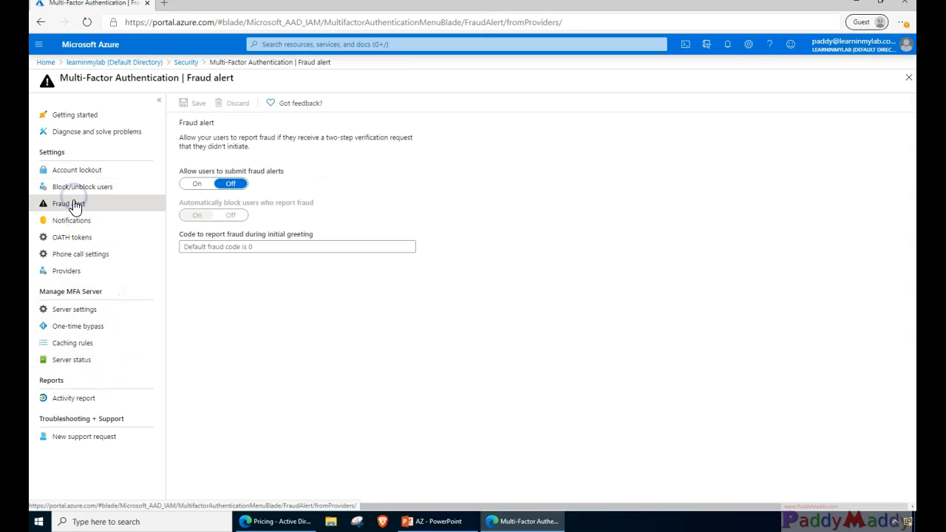
left_click(198, 182)
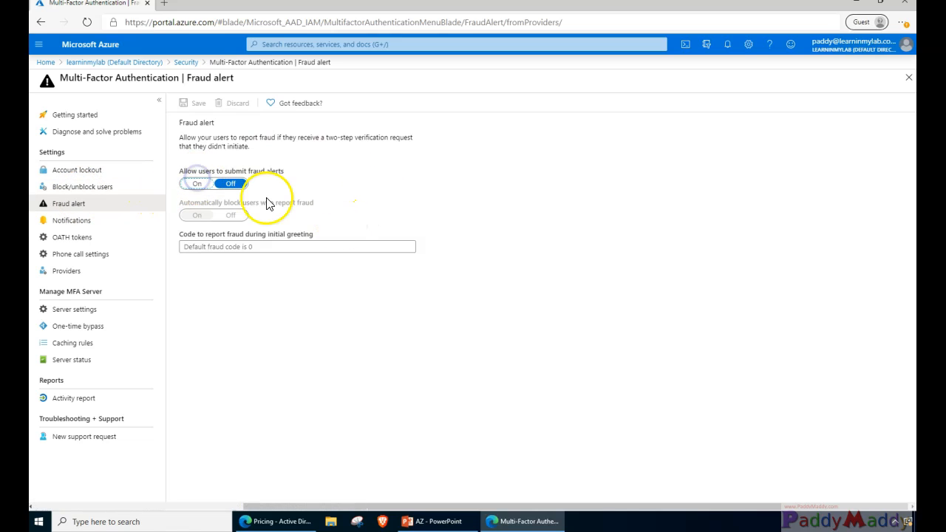
left_click(201, 184)
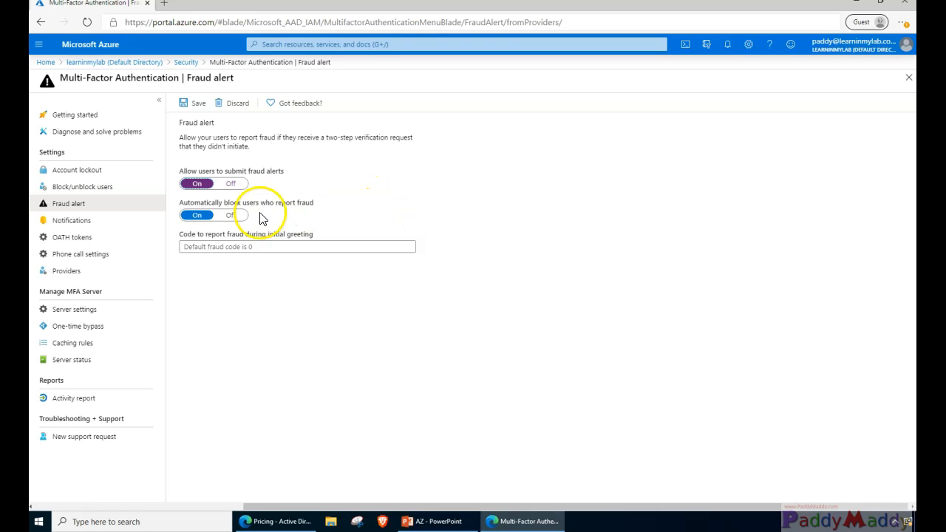
Set Automatically block users who report fraud to Off, highlighting its label along the way
left_click_drag(219, 204, 319, 204)
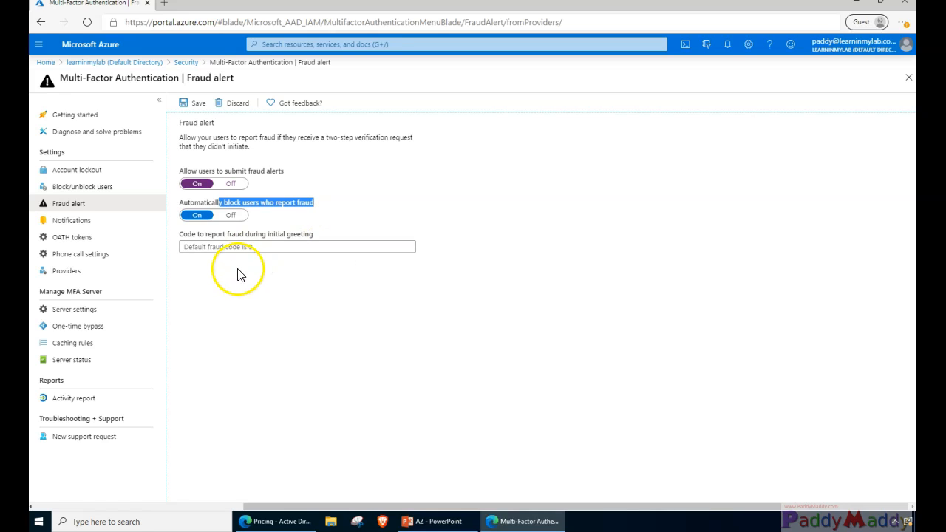
left_click(226, 247)
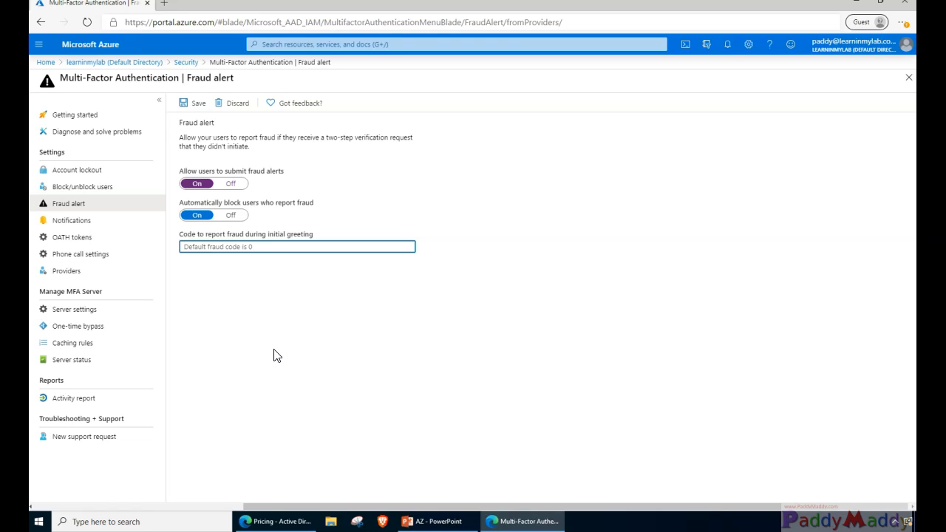
left_click(232, 214)
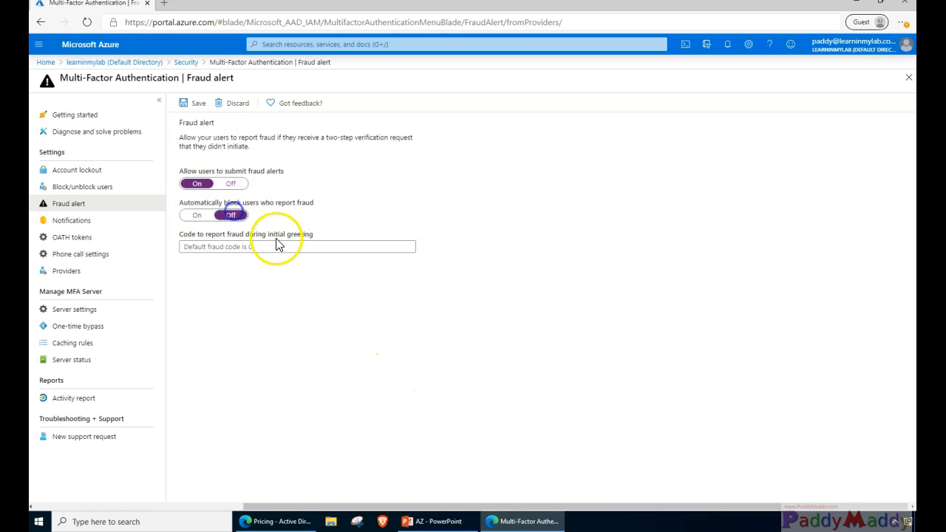
left_click_drag(170, 201, 324, 205)
left_click(332, 237)
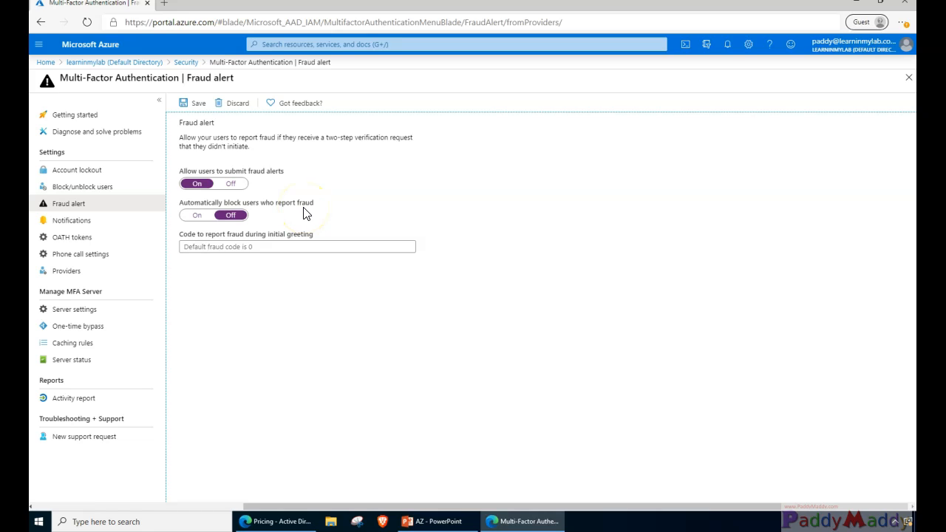
left_click_drag(179, 203, 318, 209)
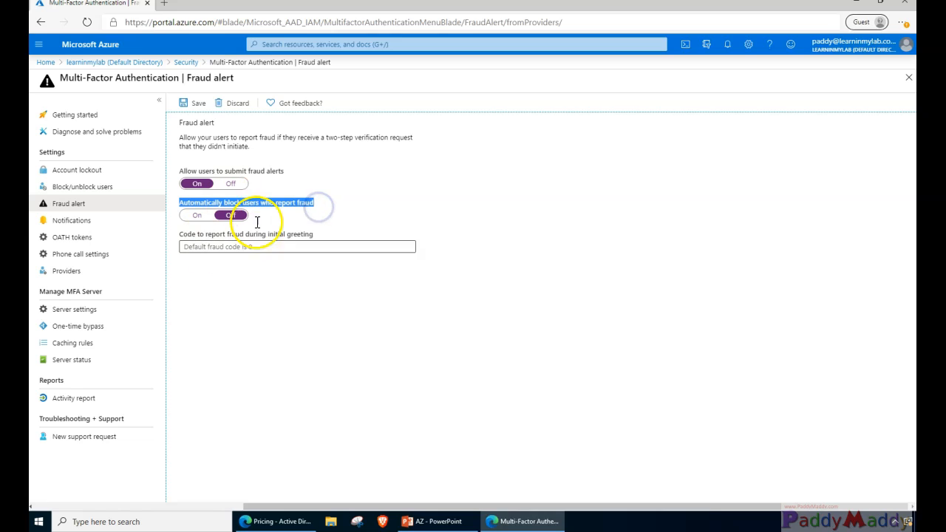
left_click(297, 212)
Discard the unsaved fraud alert edits and move through OATH tokens to Phone call settings
left_click(92, 222)
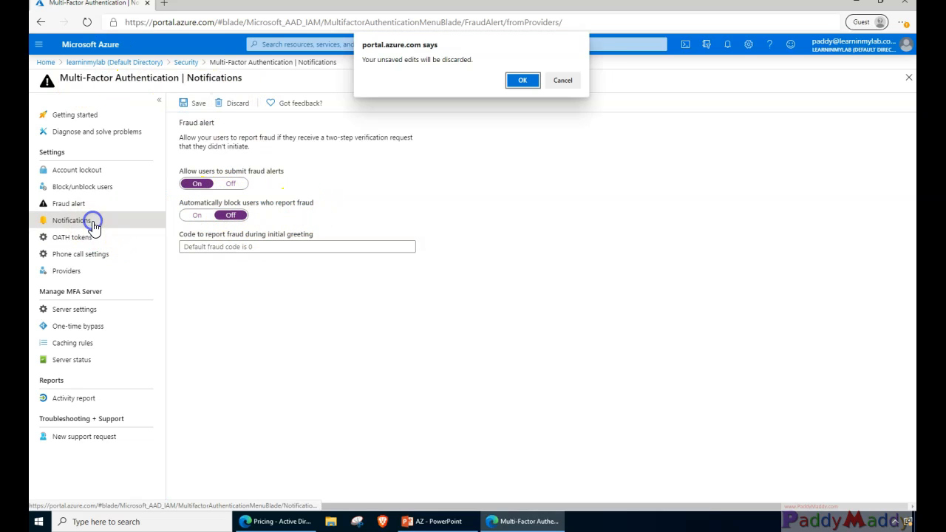
left_click(528, 80)
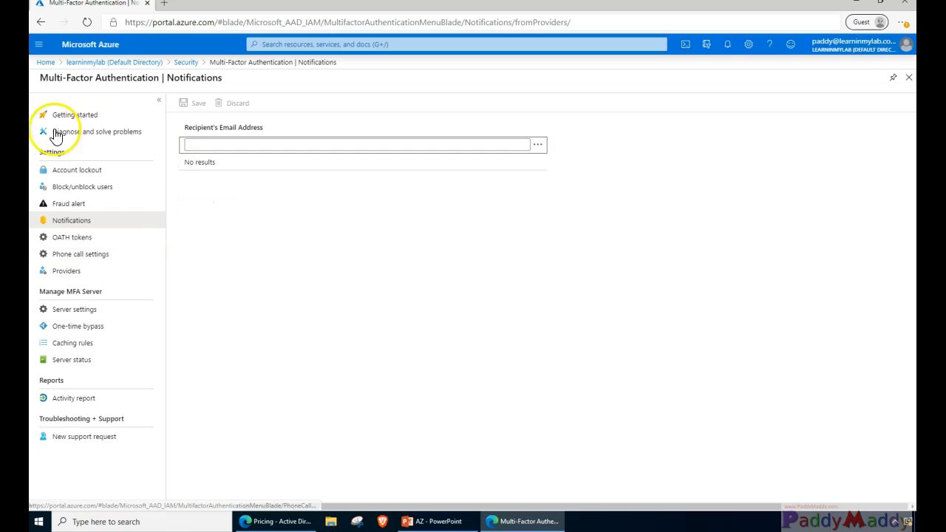
left_click(66, 238)
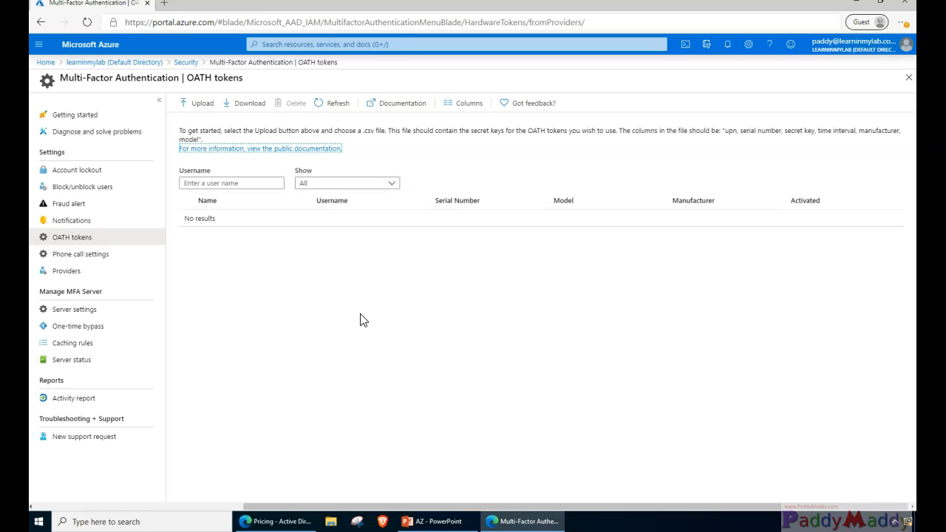
left_click(74, 253)
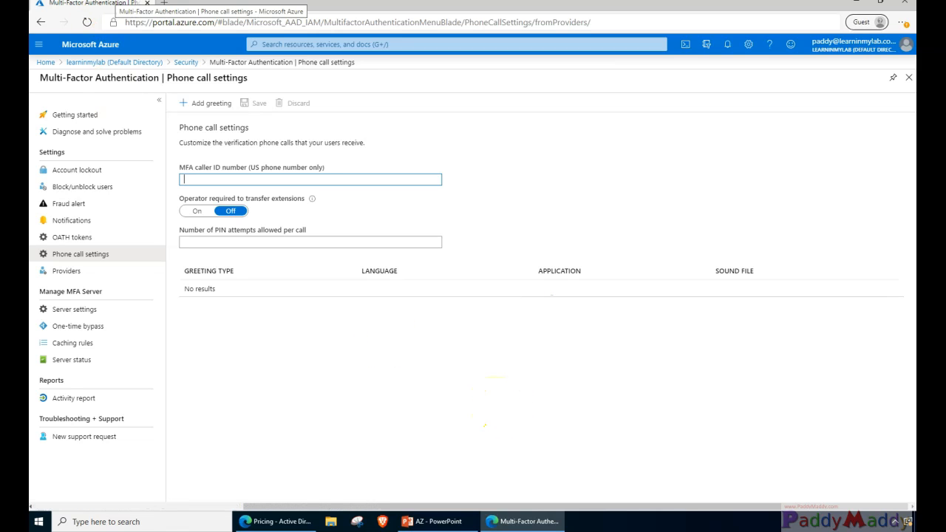
left_click(196, 211)
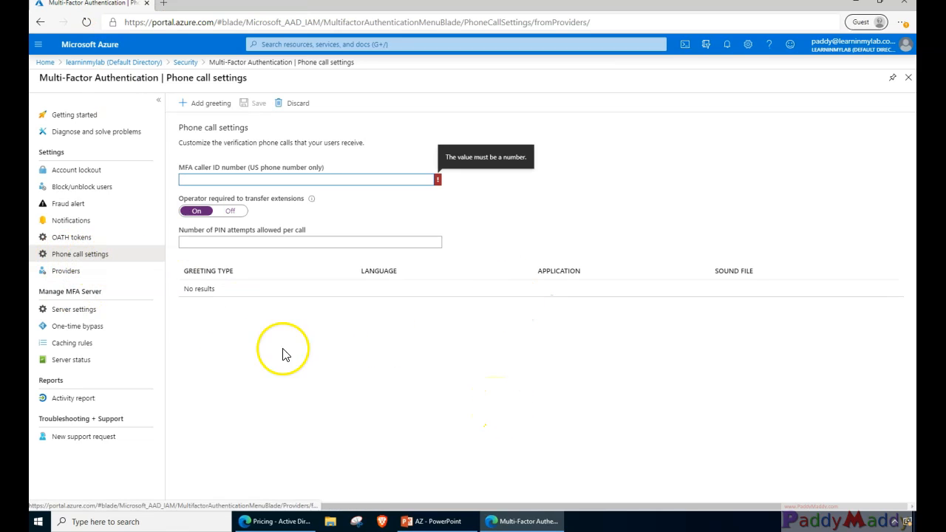
left_click(215, 174)
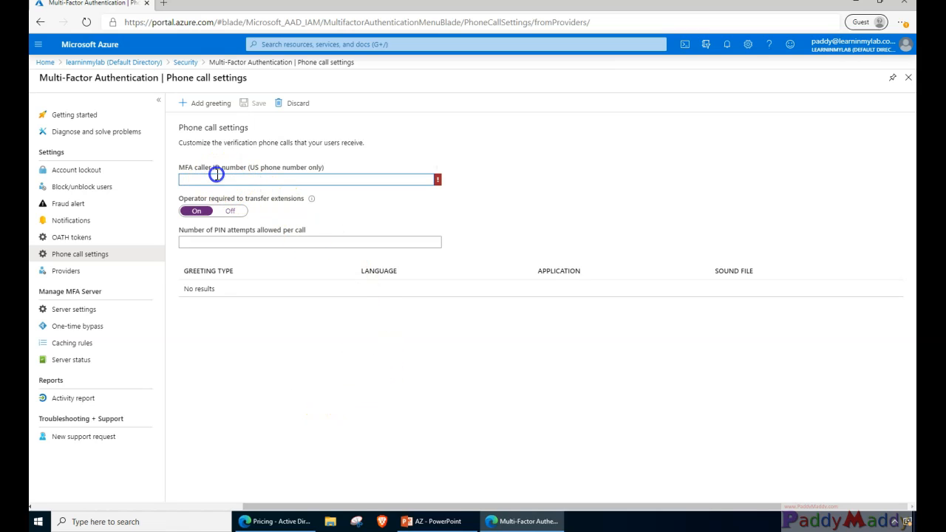
left_click_drag(249, 168, 303, 175)
left_click(229, 178)
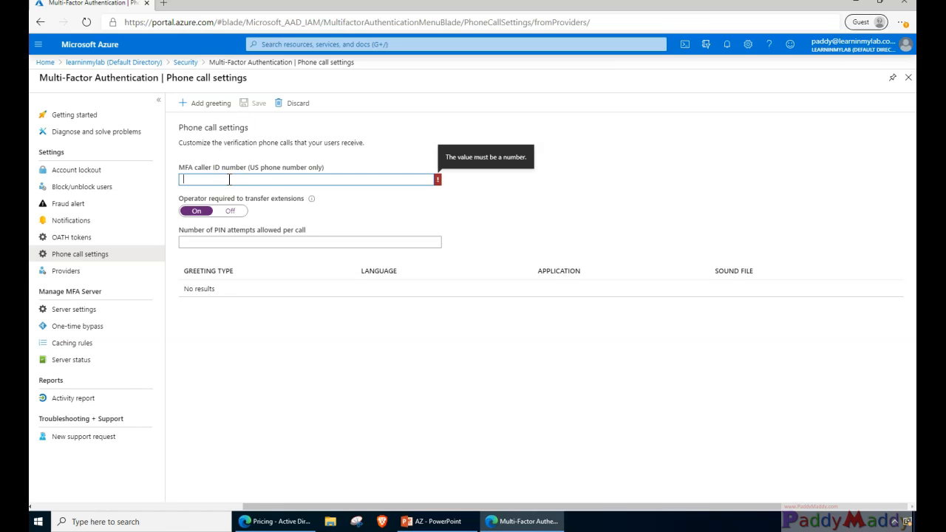
left_click(165, 185)
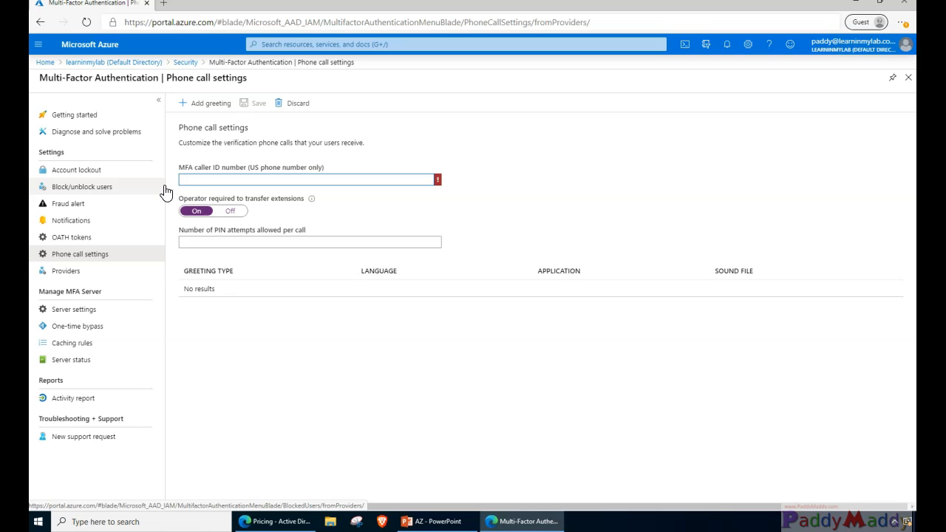
left_click(204, 180)
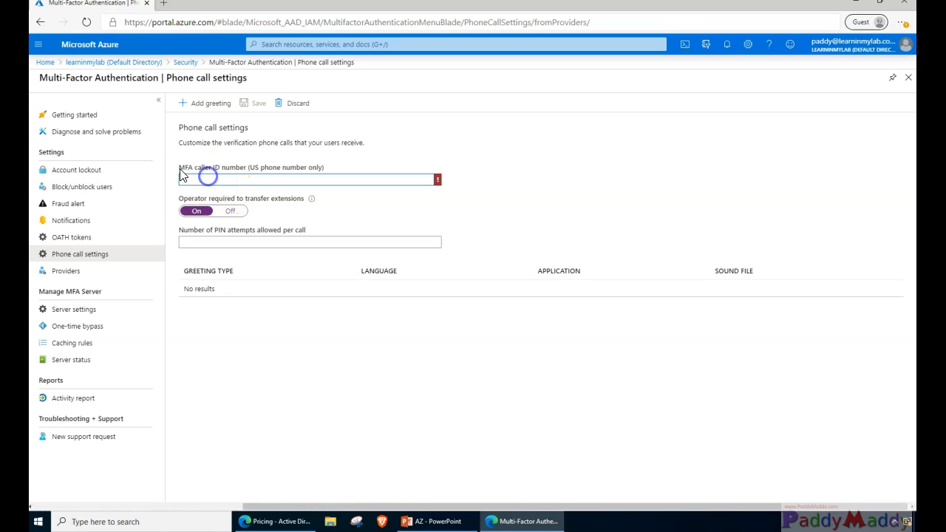
left_click(237, 177)
Bring up the Add greeting form and browse its Type and Language lists without choosing anything
left_click(206, 103)
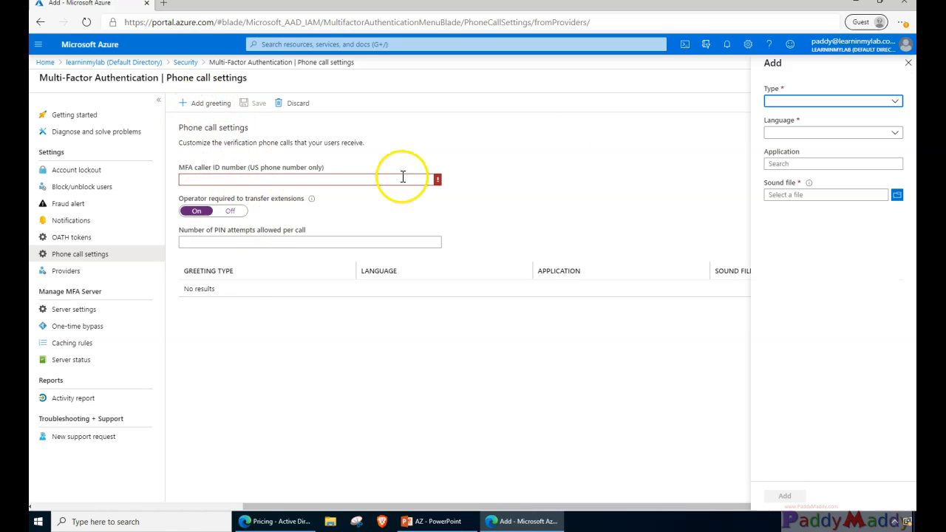
left_click(882, 104)
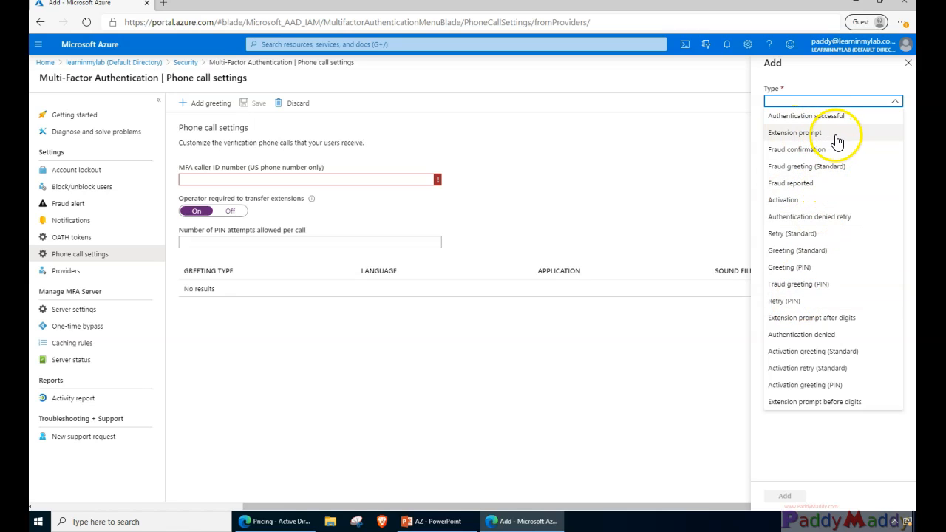
left_click(805, 490)
left_click(825, 163)
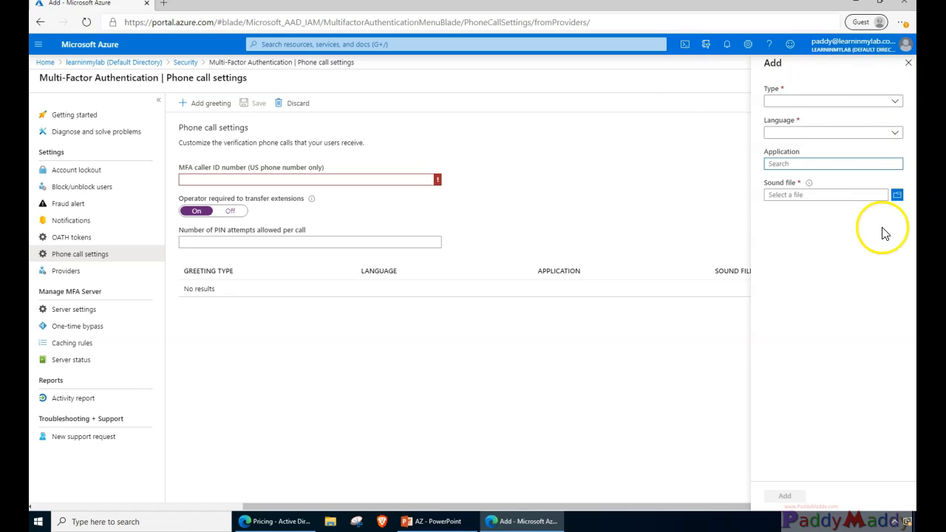
left_click(895, 133)
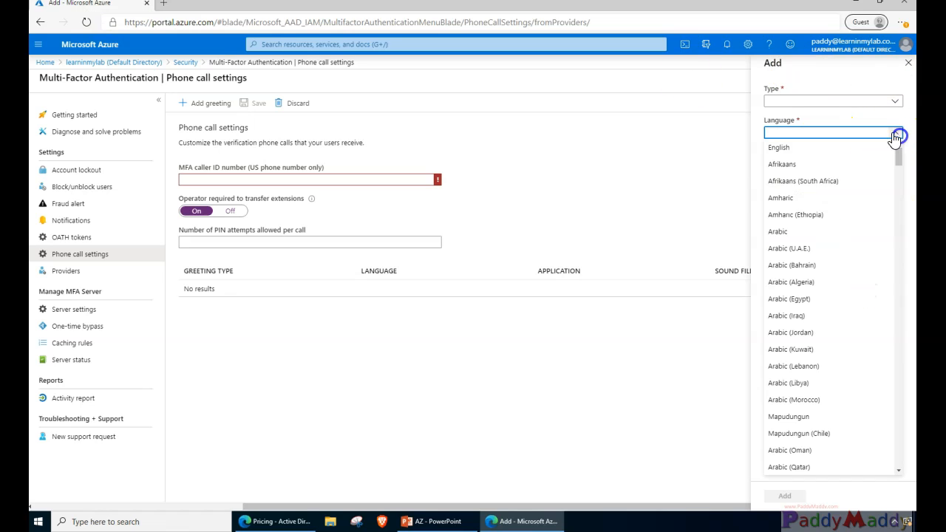
scroll(850, 403, "down", 8)
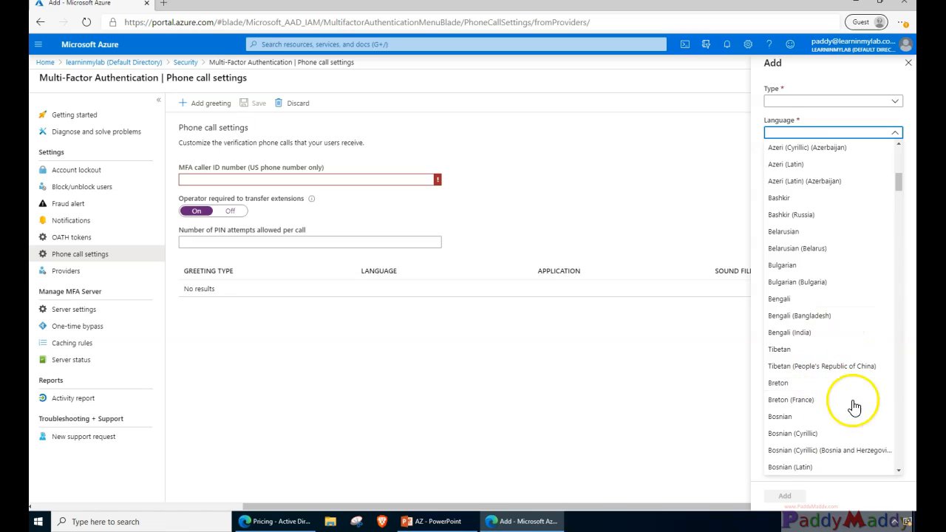
left_click(837, 101)
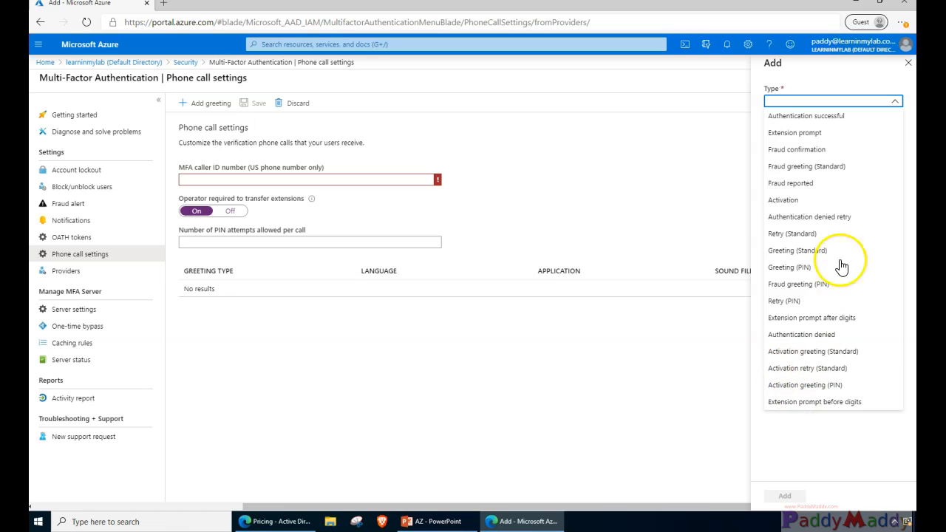
left_click(803, 454)
left_click(192, 302)
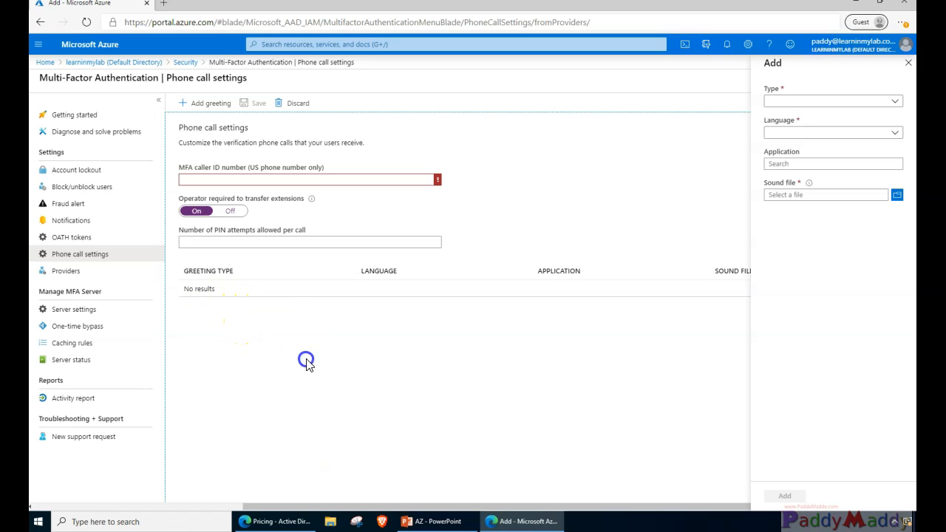
Close the Add greeting form, discard unsaved edits via Providers, and return to Getting started
left_click(908, 63)
left_click(64, 277)
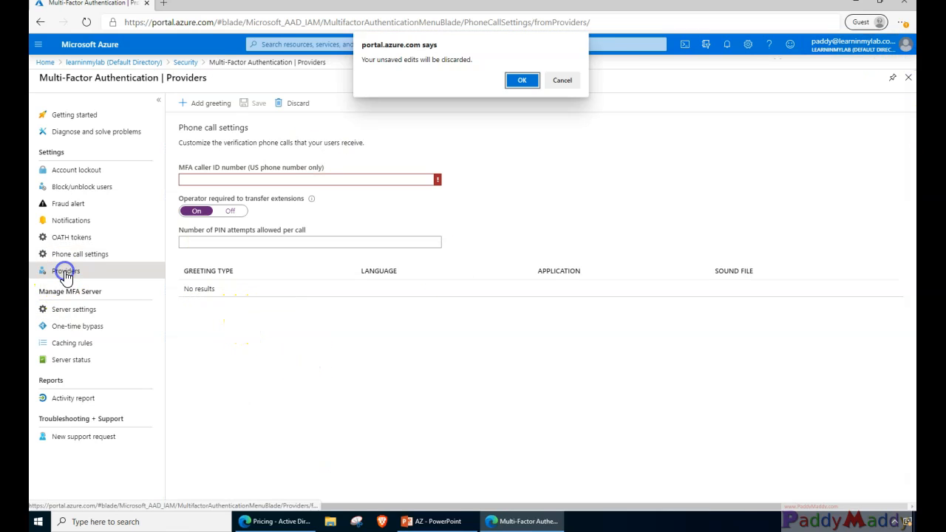
left_click(521, 82)
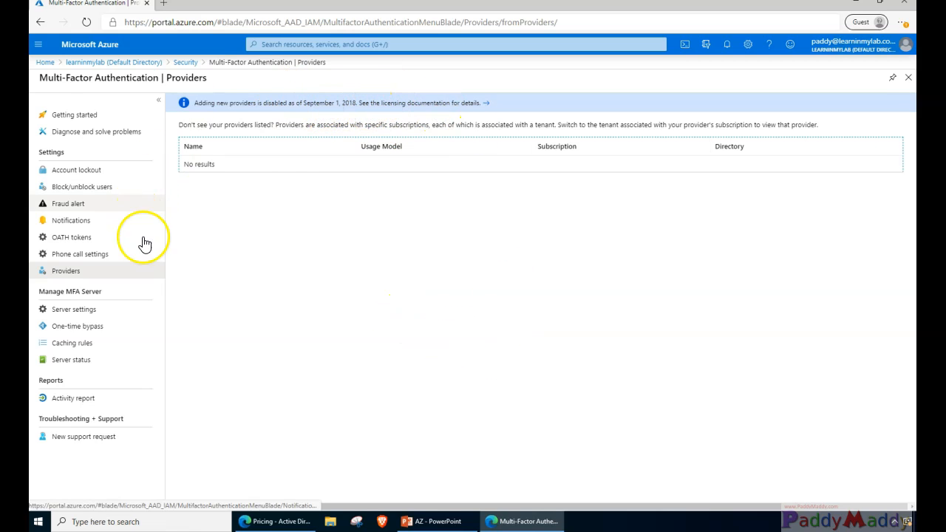
left_click(84, 116)
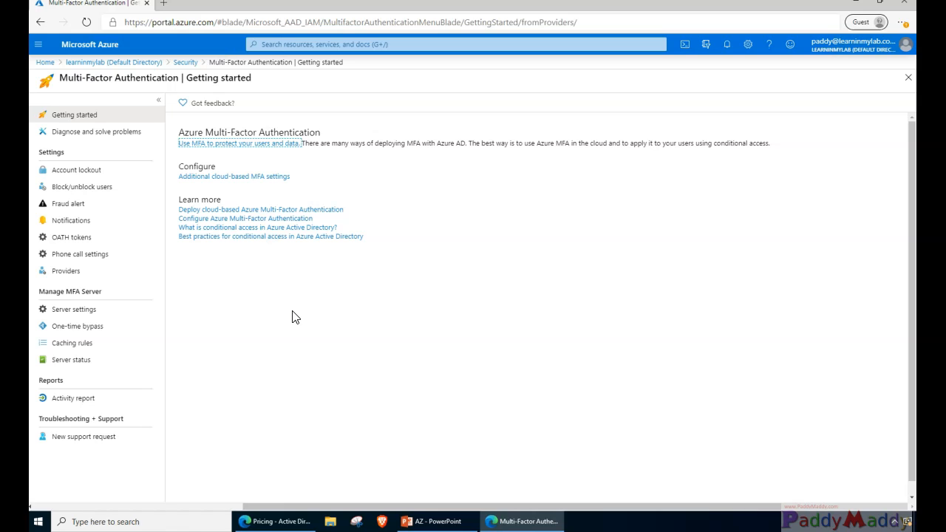
Launch Additional cloud-based MFA settings in a new tab and show the users list with MFA status
left_click_drag(188, 164, 218, 166)
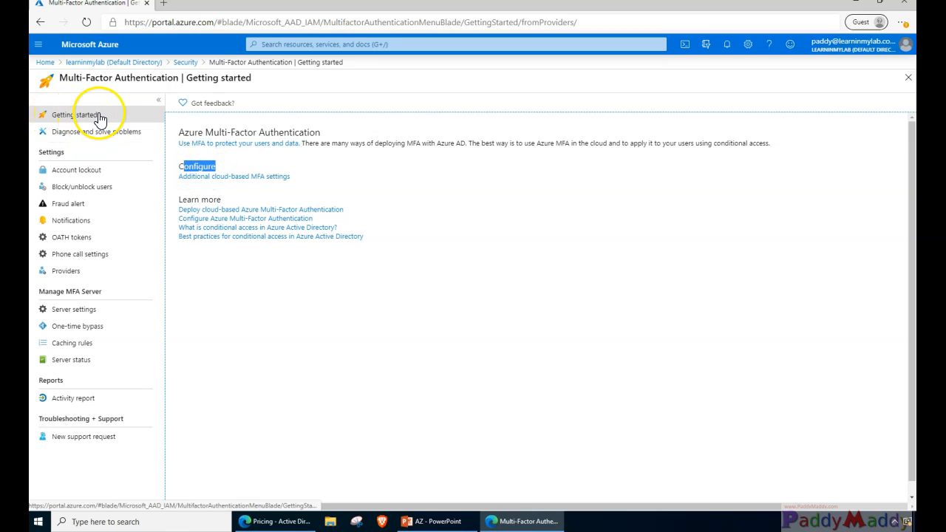
left_click(279, 182)
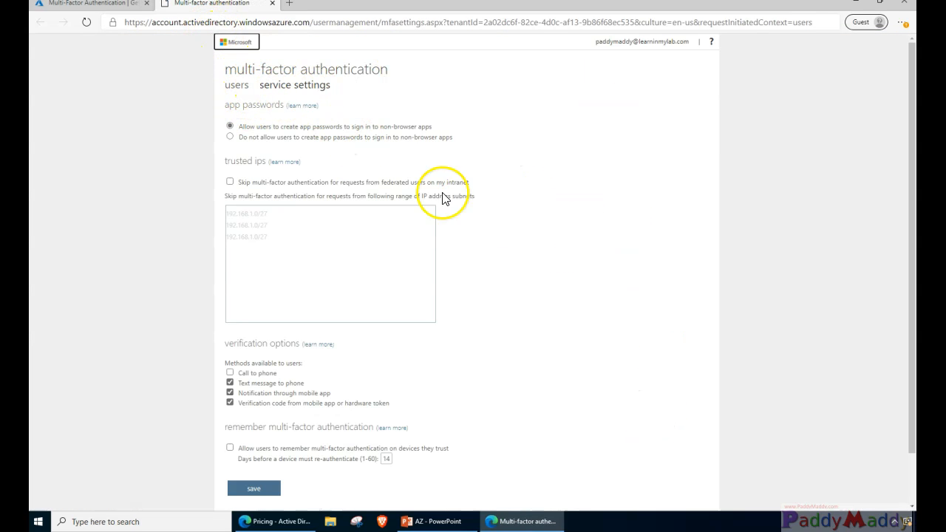
left_click(235, 87)
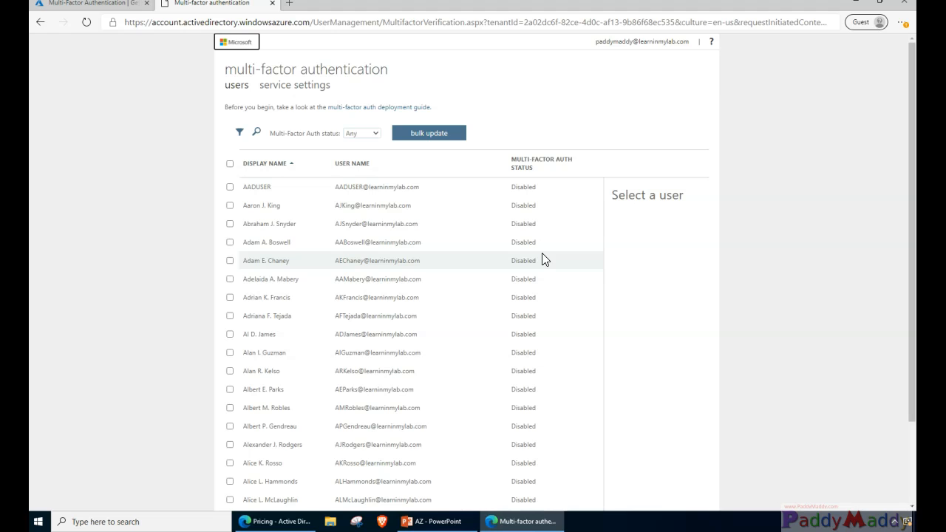
Switch to the service settings view showing app passwords, trusted IPs and verification options
left_click(275, 86)
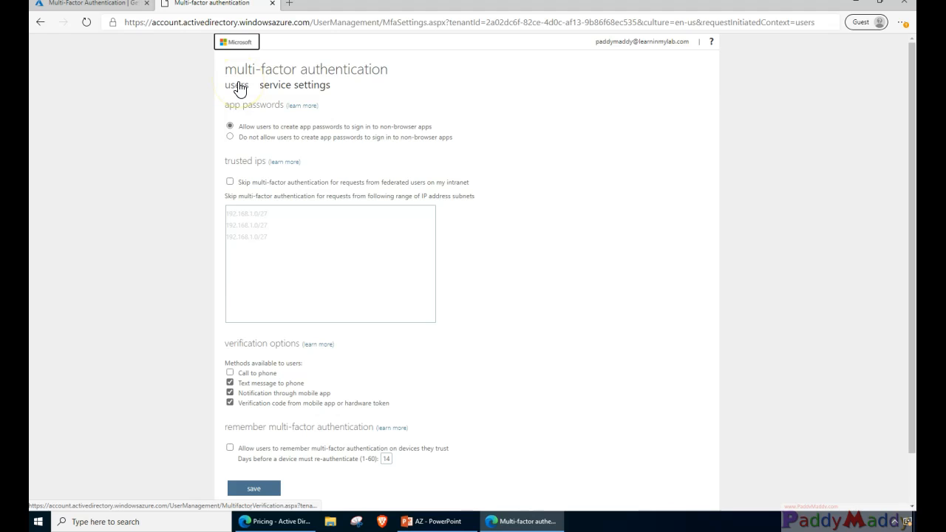
left_click_drag(333, 86, 281, 104)
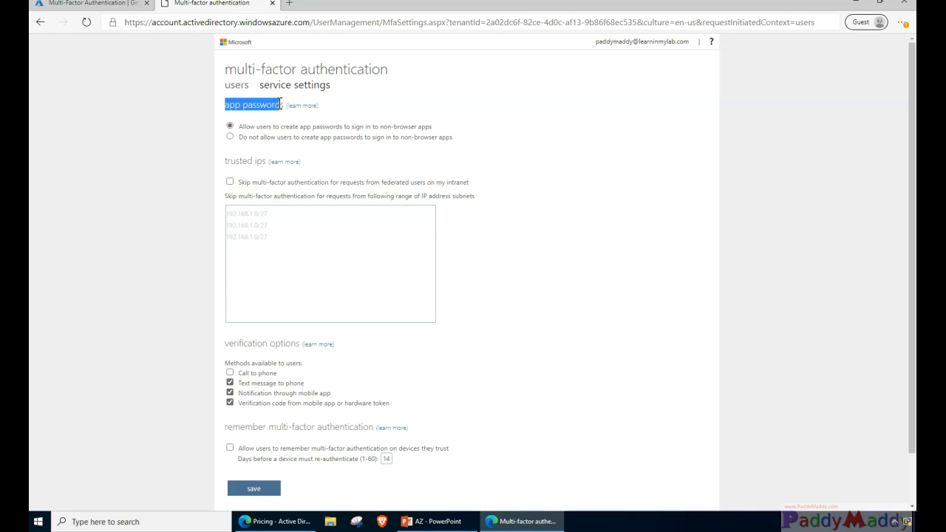
triple_click(249, 106)
triple_click(255, 107)
left_click(226, 101)
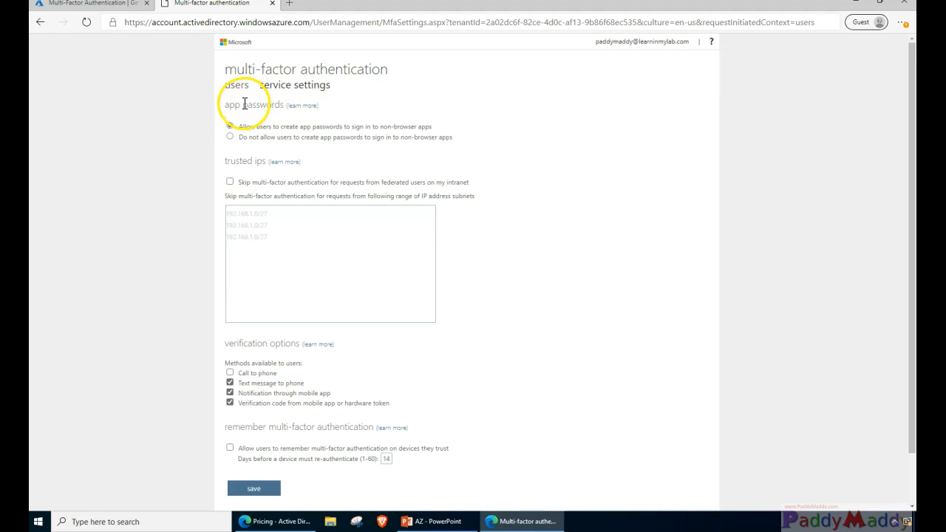
triple_click(245, 103)
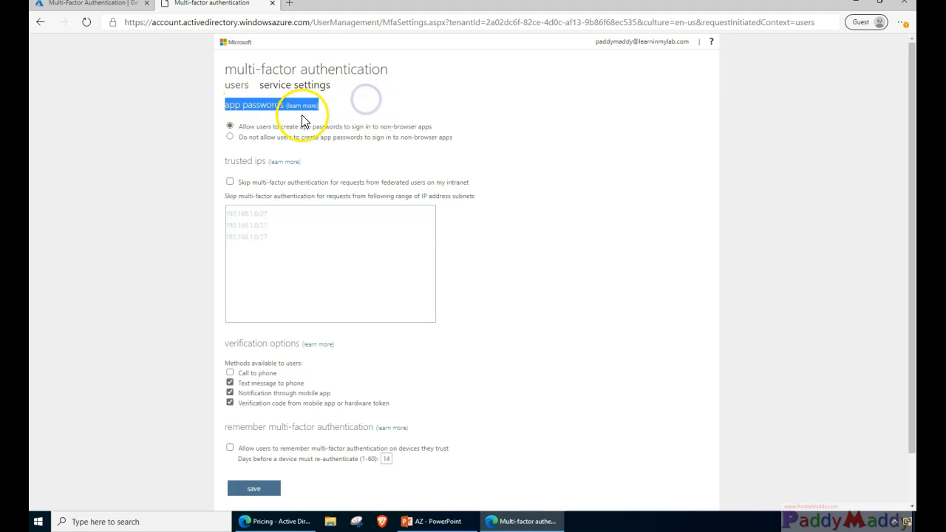
left_click(260, 138)
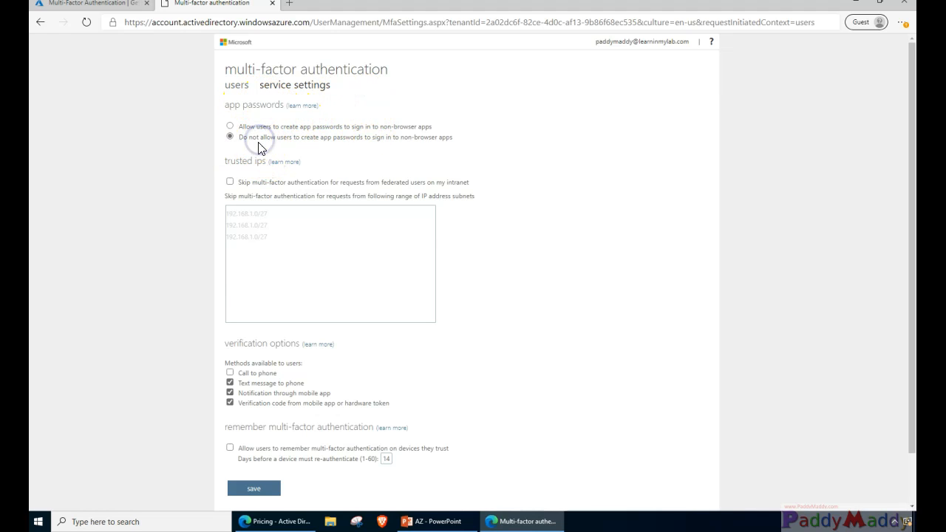
triple_click(255, 103)
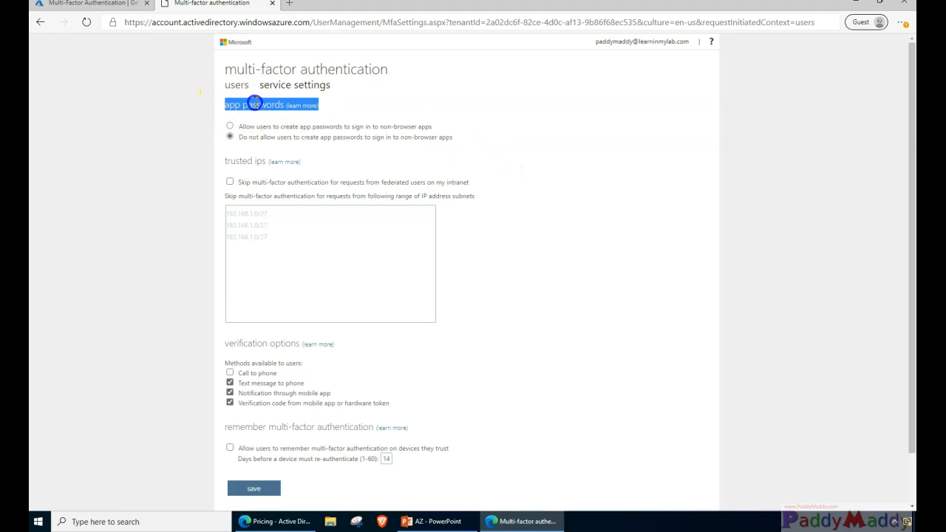
left_click(256, 126)
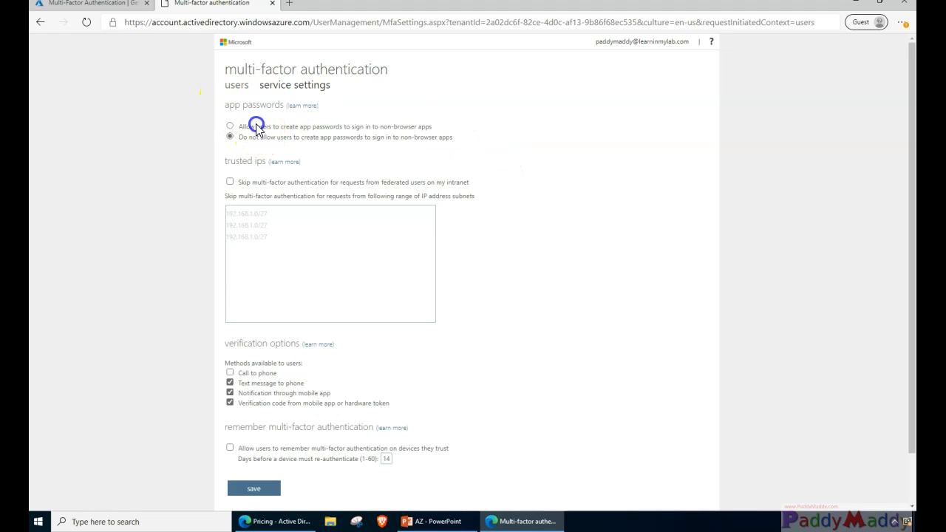
left_click(344, 243)
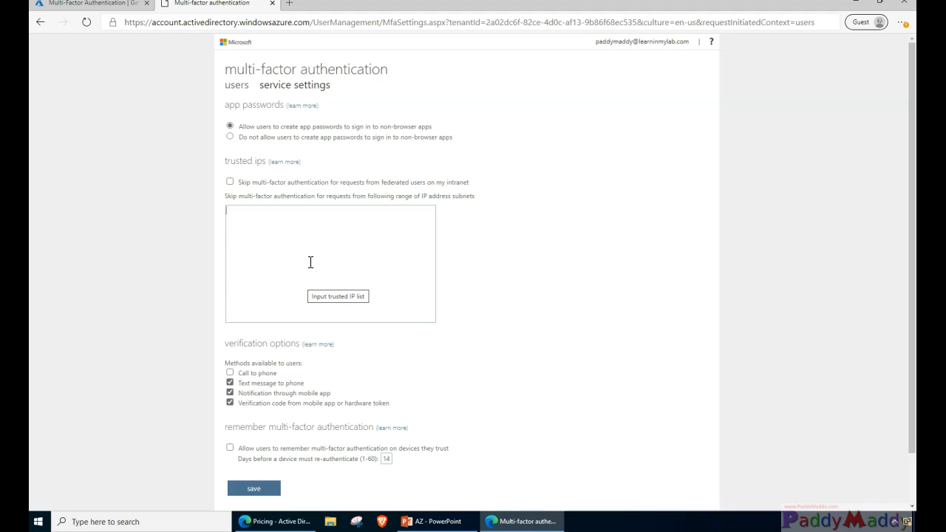
Tick Call to phone under verification options so all four verification methods are enabled
scroll(414, 342, "down", 1)
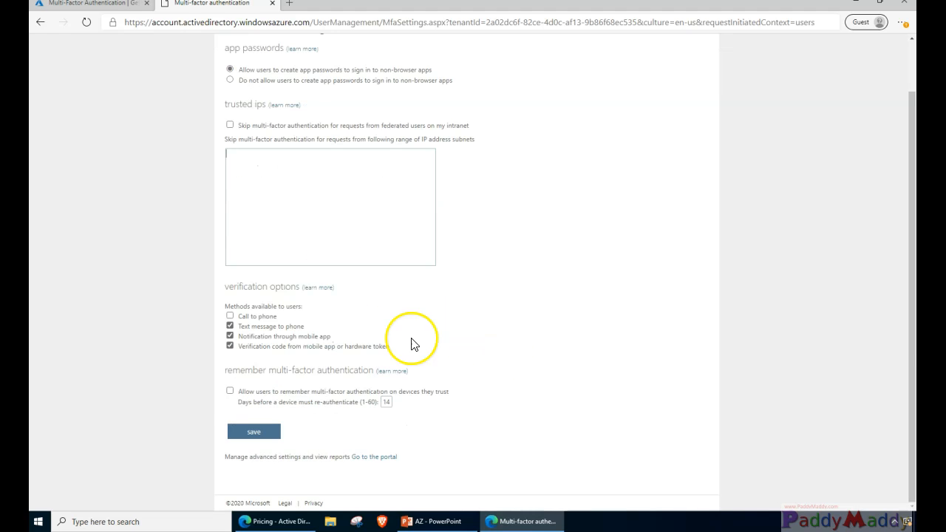
left_click_drag(219, 291, 291, 289)
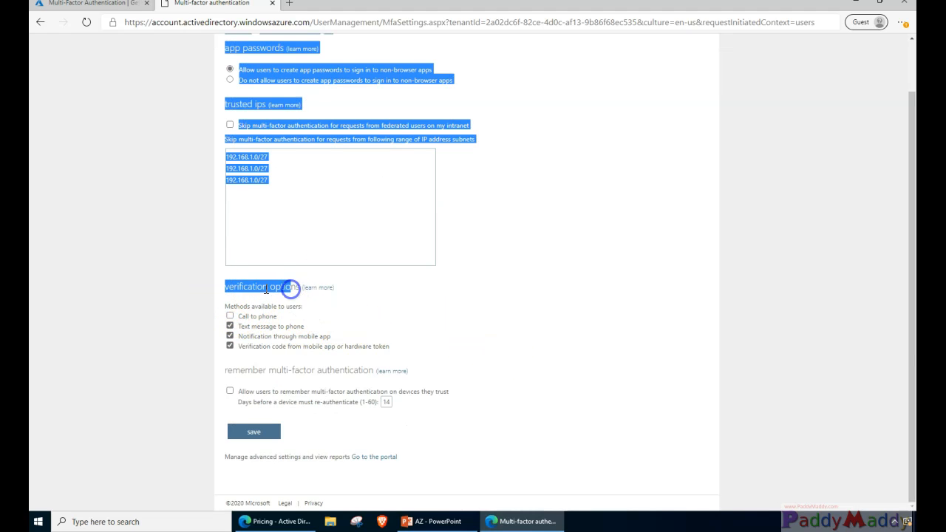
double_click(266, 287)
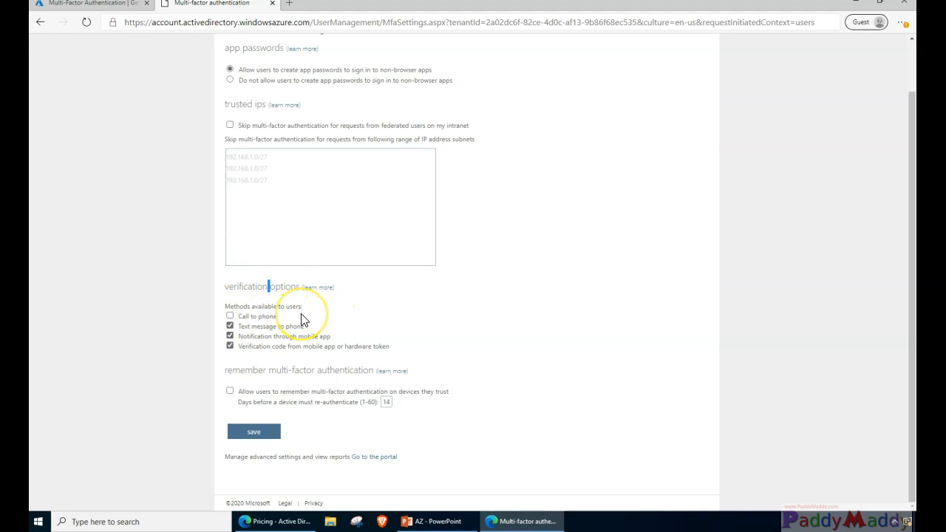
scroll(301, 319, "up", 1)
left_click(237, 85)
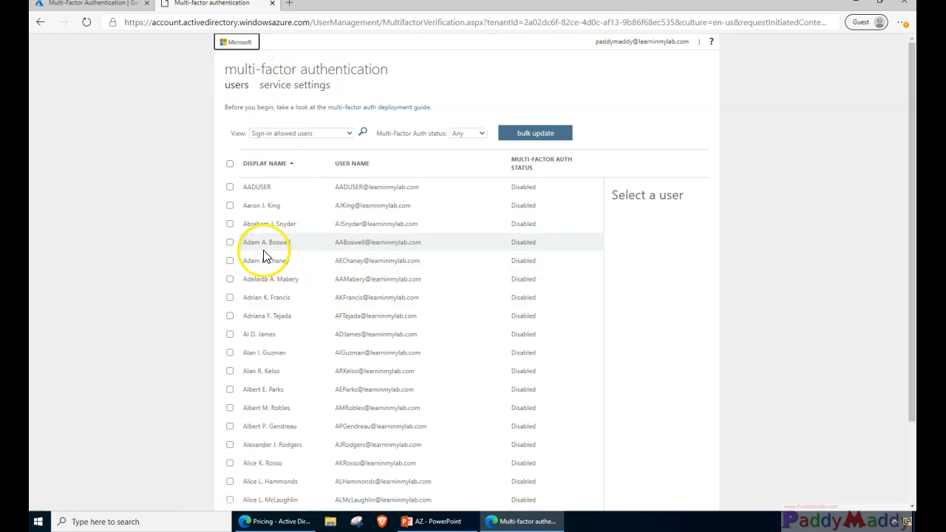
left_click(368, 260)
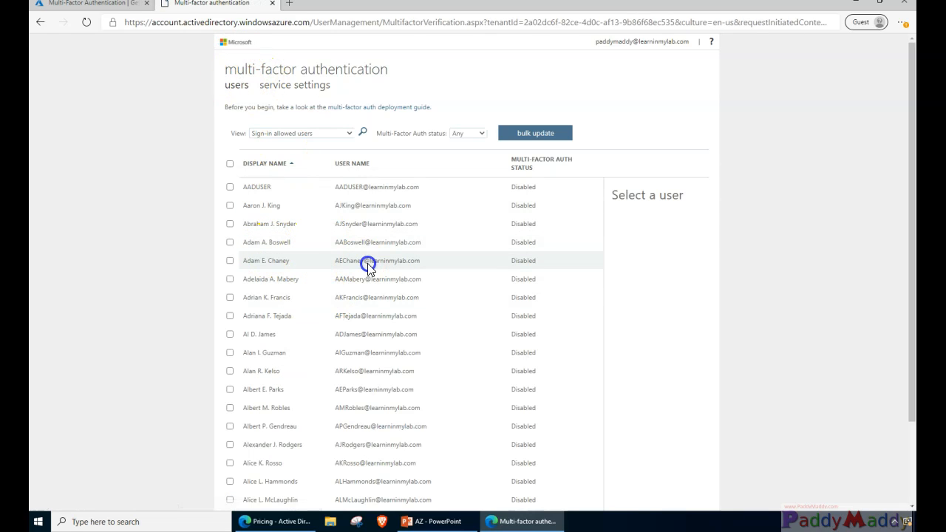
left_click(294, 87)
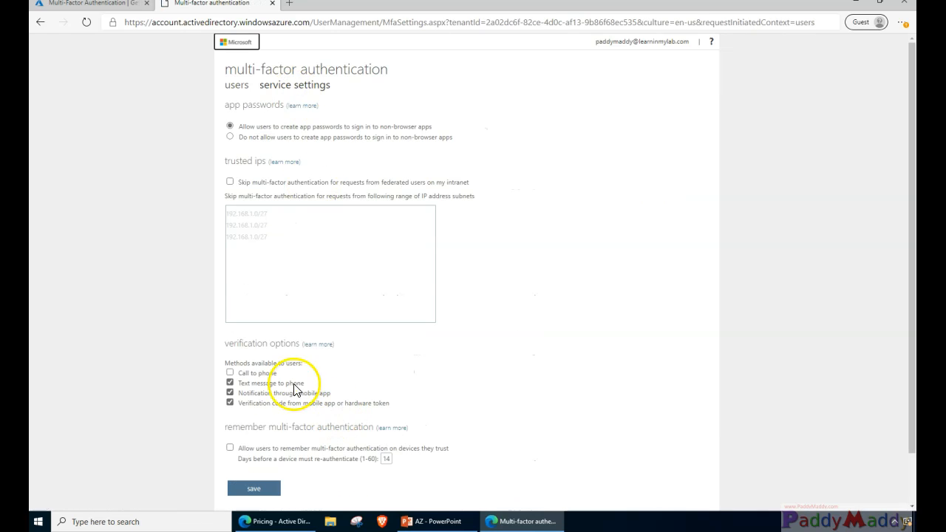
left_click_drag(278, 373, 227, 374)
left_click(229, 372)
left_click(261, 380)
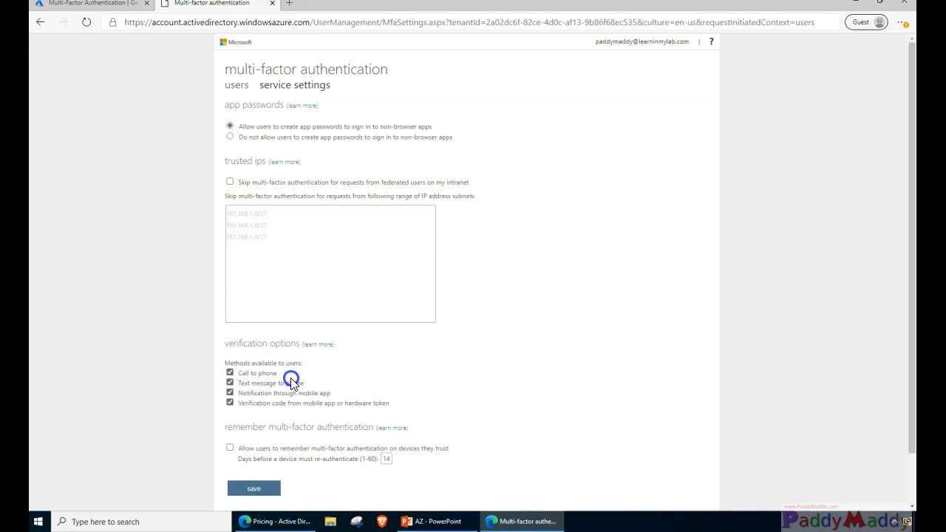
left_click_drag(278, 375, 242, 372)
left_click(317, 382)
left_click_drag(310, 387, 254, 377)
left_click_drag(331, 393, 238, 394)
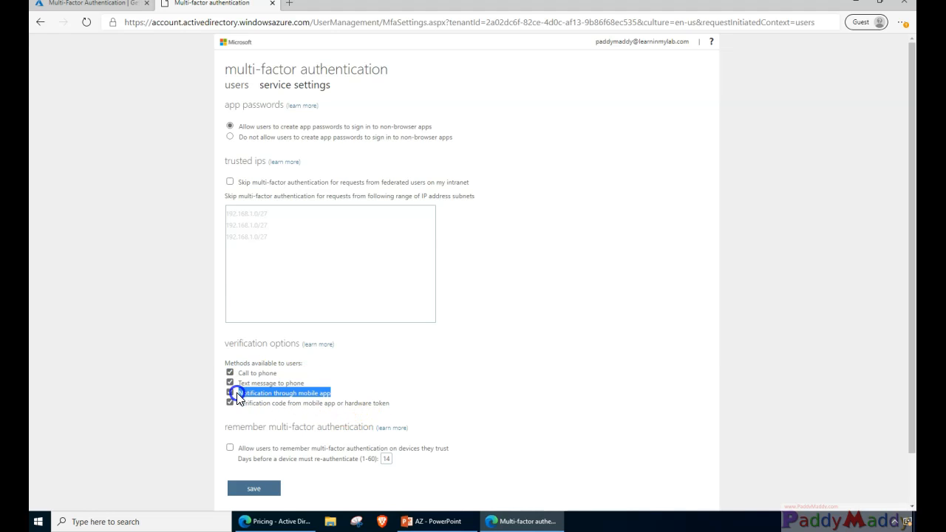
left_click(338, 390)
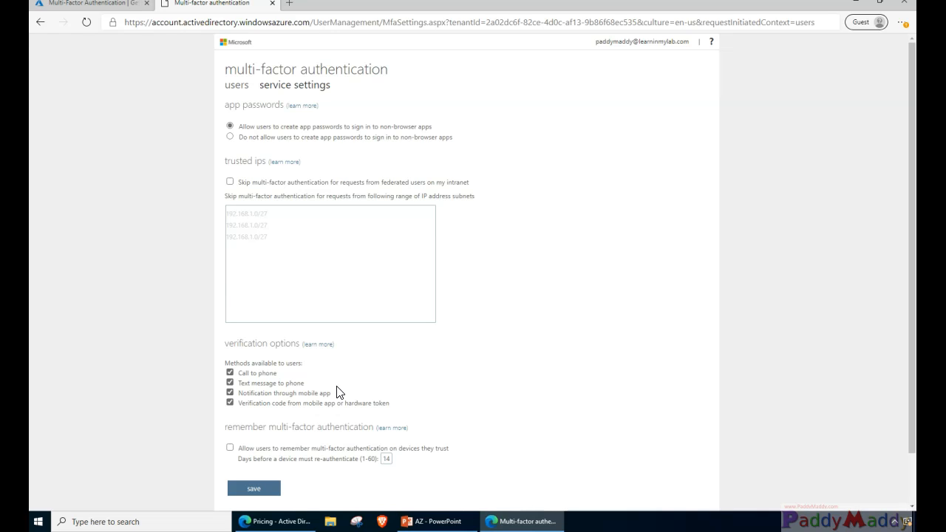
left_click_drag(336, 403, 309, 403)
left_click(338, 393)
left_click_drag(242, 392, 293, 387)
left_click_drag(226, 412, 285, 406)
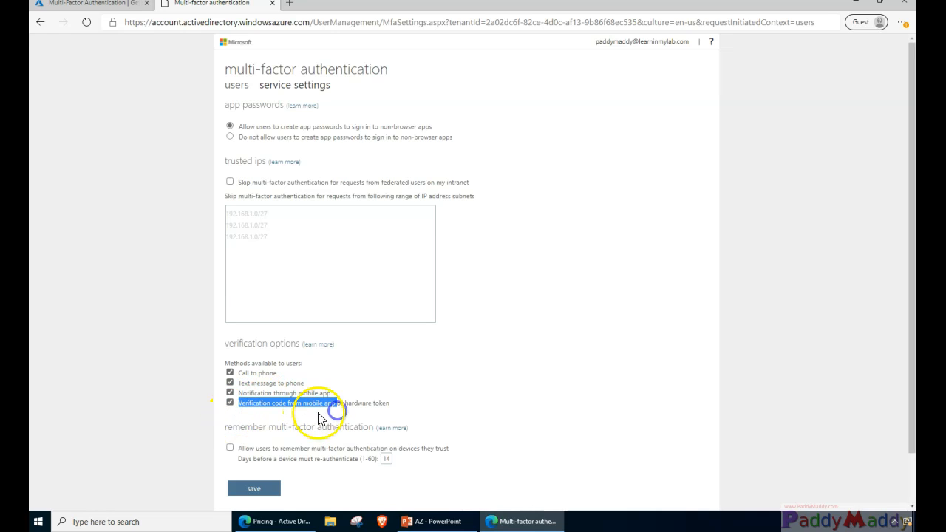
left_click(338, 412)
left_click_drag(336, 405, 311, 405)
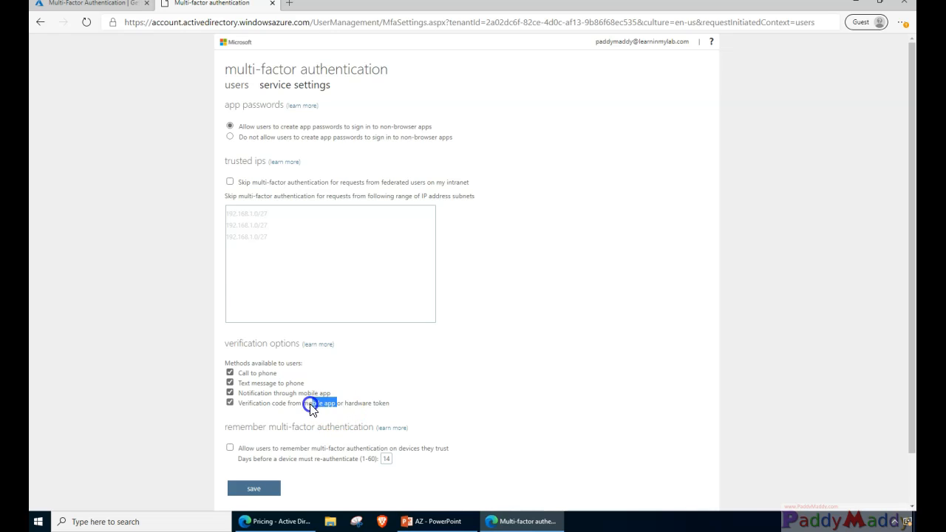
left_click(362, 407)
left_click(315, 408)
scroll(431, 396, "down", 2)
left_click_drag(244, 372, 334, 374)
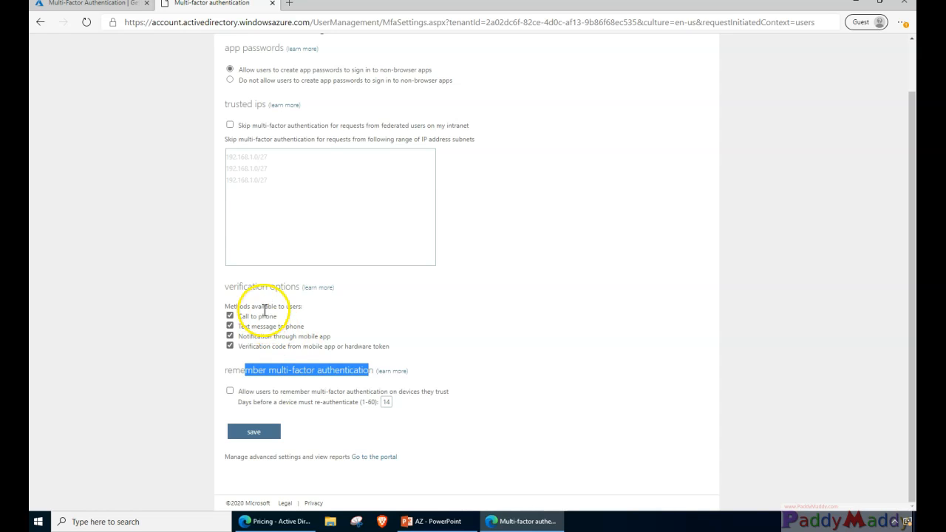
left_click_drag(225, 306, 396, 347)
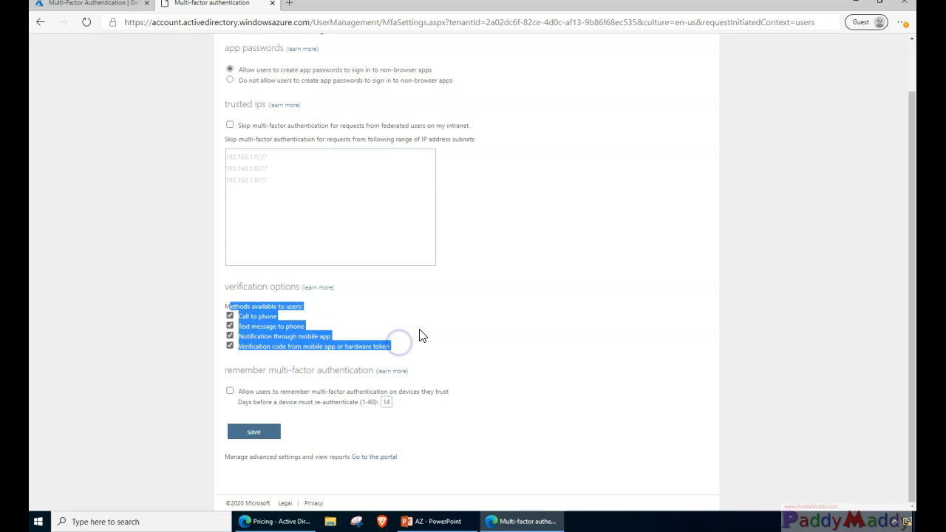
scroll(419, 335, "up", 1)
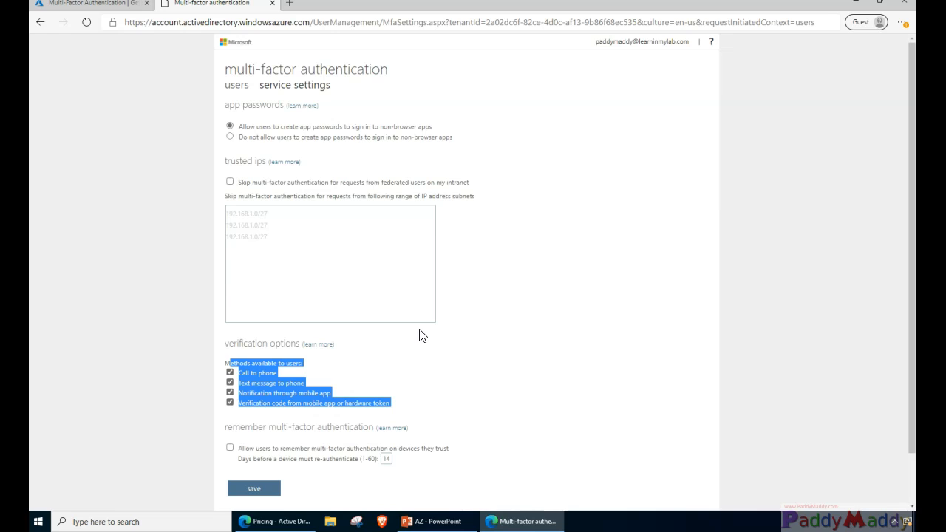
scroll(419, 335, "down", 1)
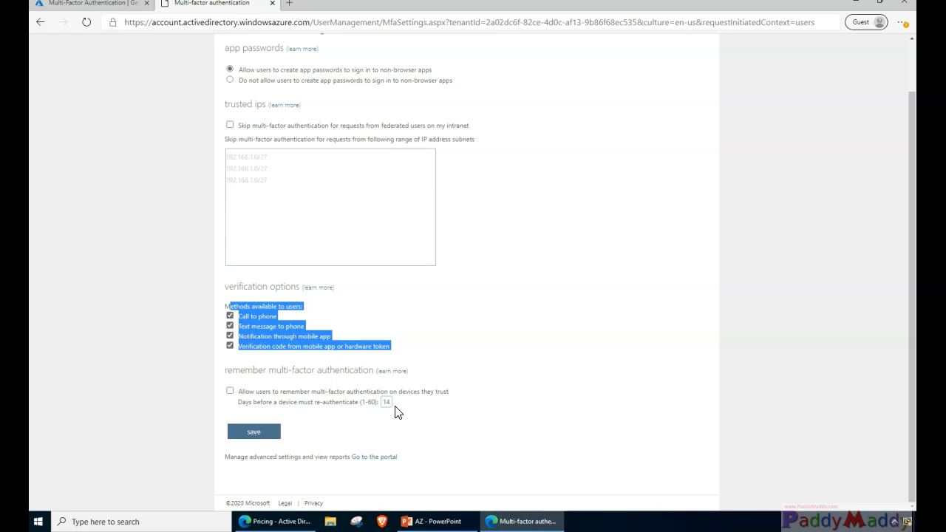
left_click_drag(238, 391, 369, 415)
scroll(538, 405, "up", 1)
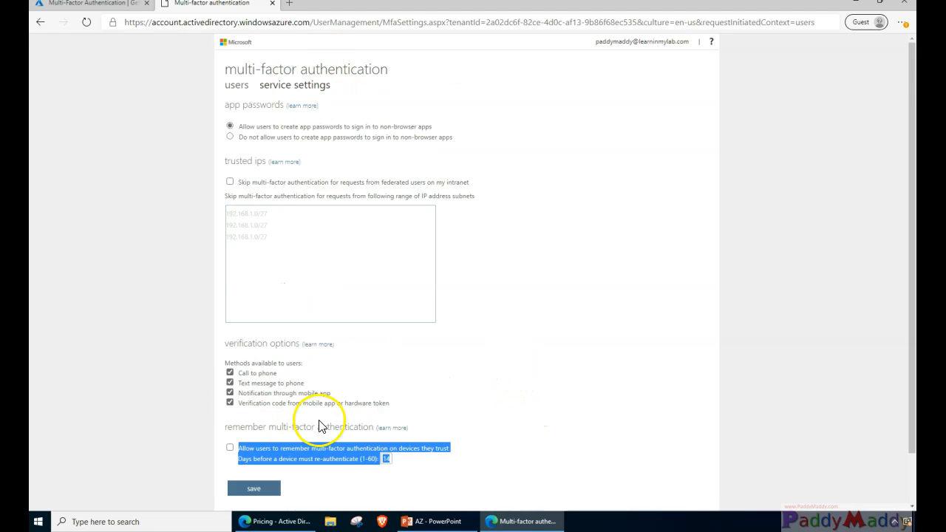
Look over the Settings group on the portal's MFA Getting started blade
left_click(109, 3)
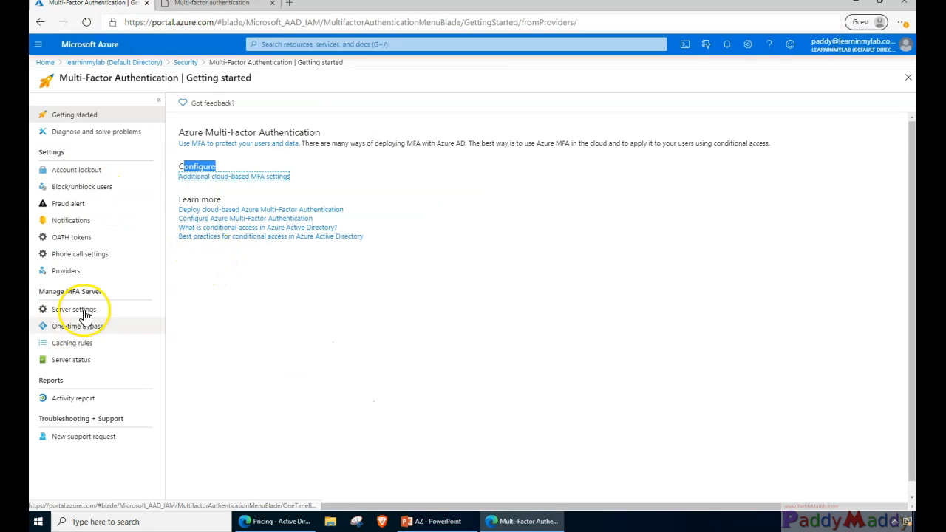
double_click(59, 153)
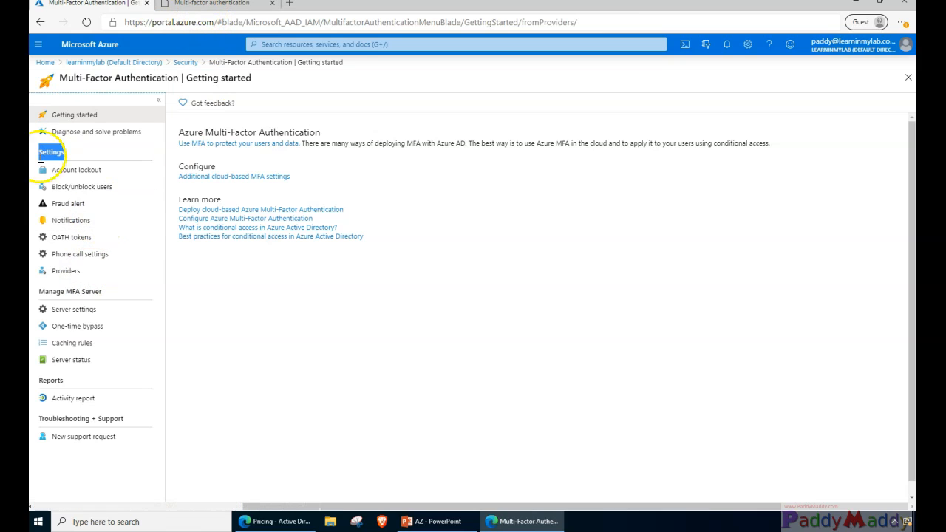
left_click(77, 114)
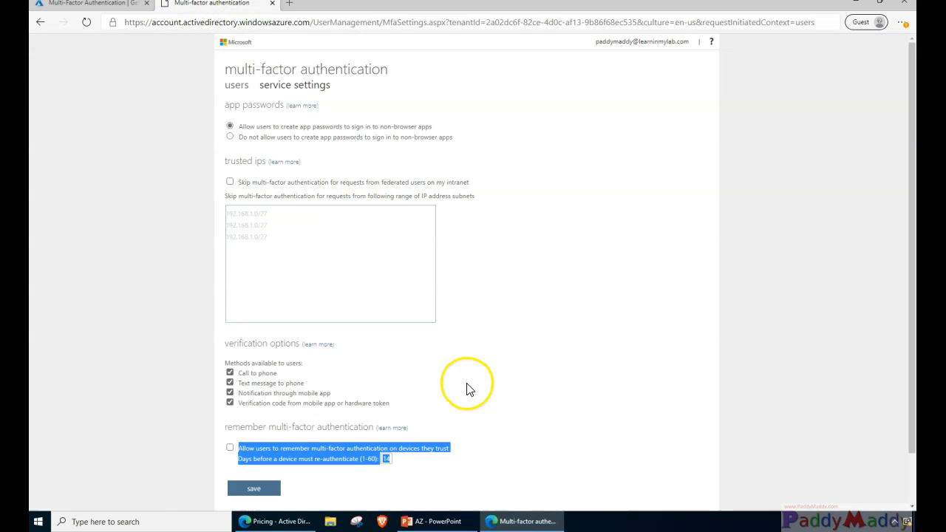
Review the service settings section, then go back to the MFA users list
left_click_drag(333, 89, 256, 86)
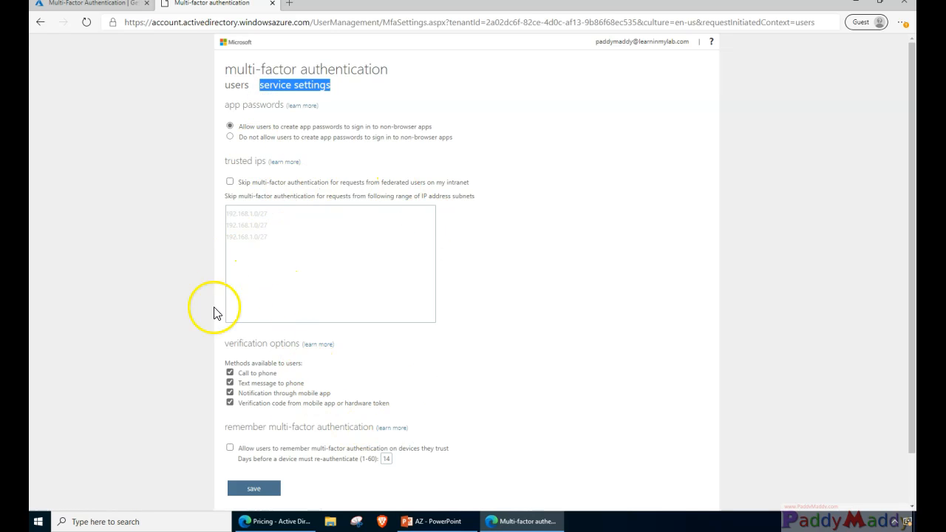
scroll(390, 384, "down", 1)
scroll(473, 296, "up", 1)
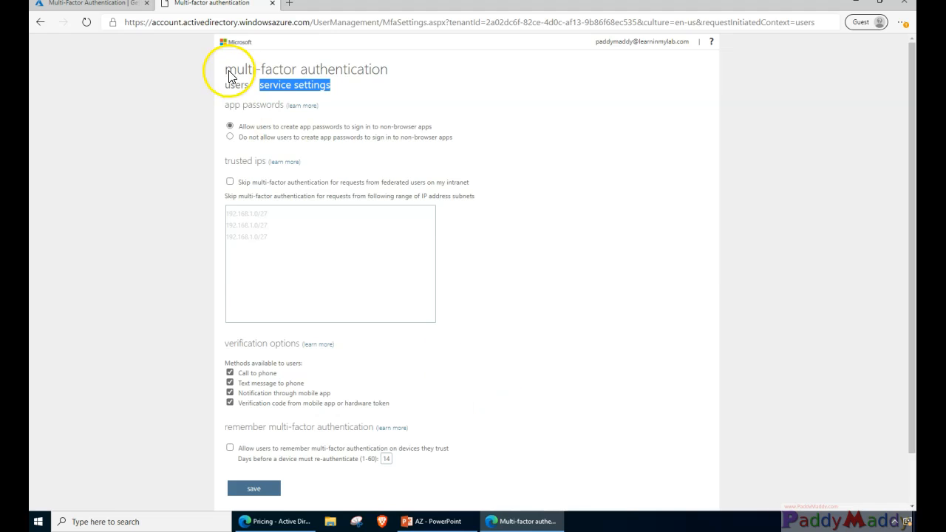
left_click(236, 89)
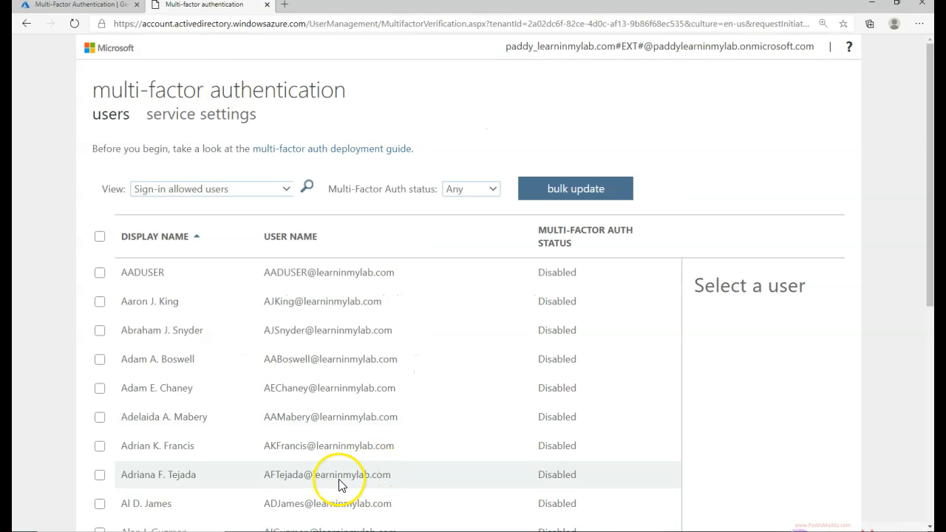
Open the View dropdown above the MFA users table
left_click(284, 190)
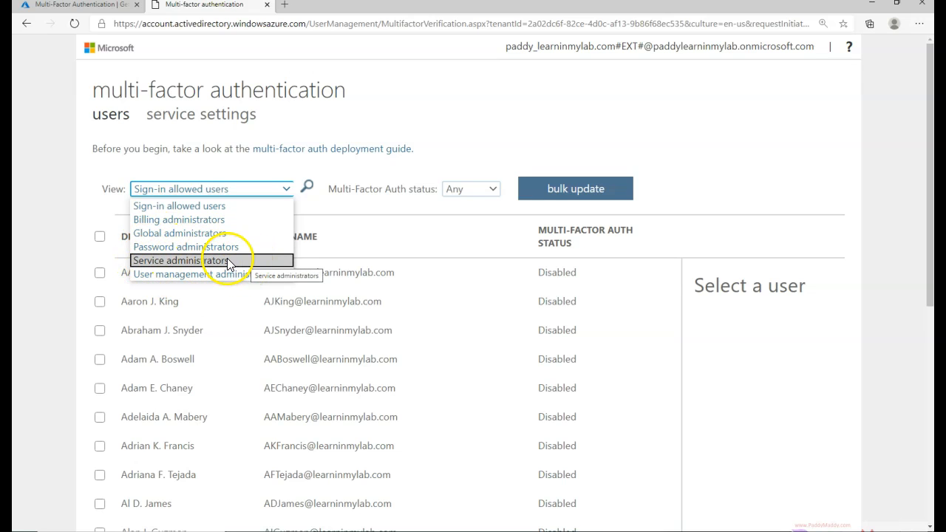
Filter the MFA users list to the Global administrators view
left_click(180, 234)
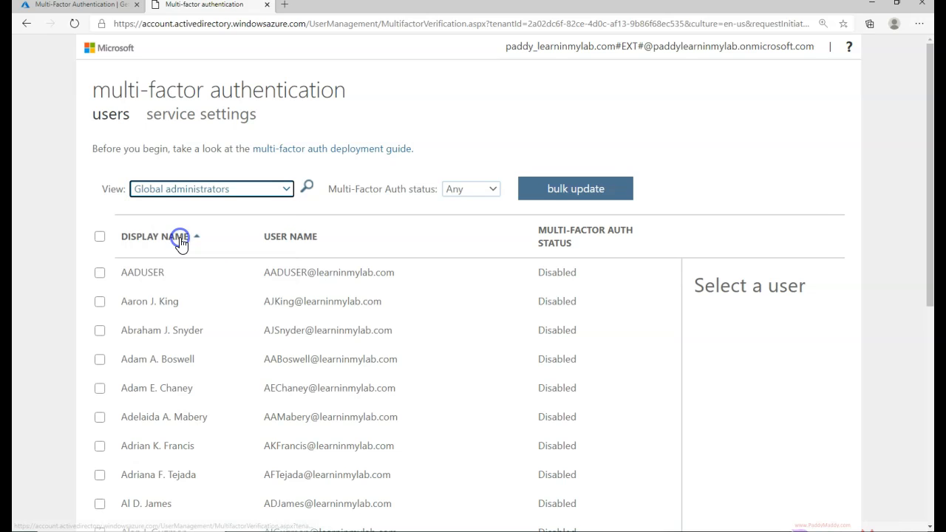
left_click_drag(129, 268, 343, 325)
left_click(255, 418)
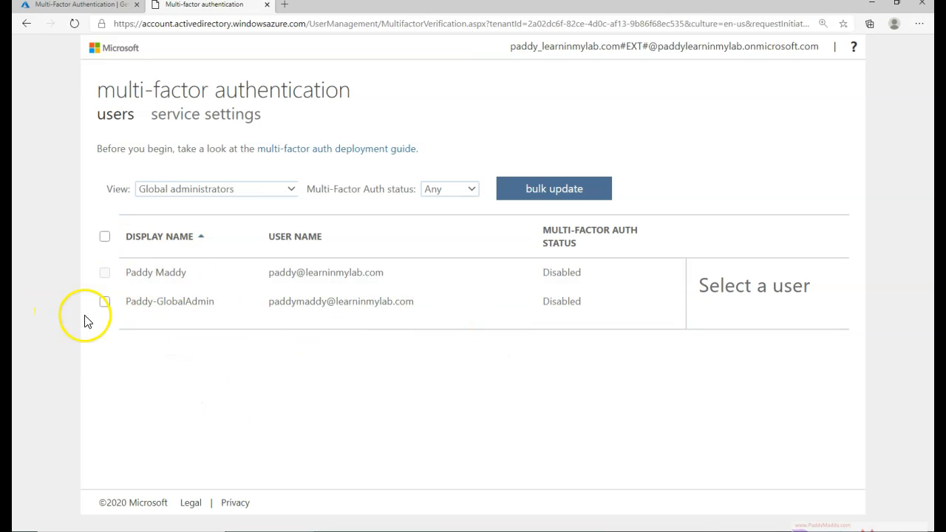
Select the global admin account, then open and cancel its Manage user settings
left_click(104, 302)
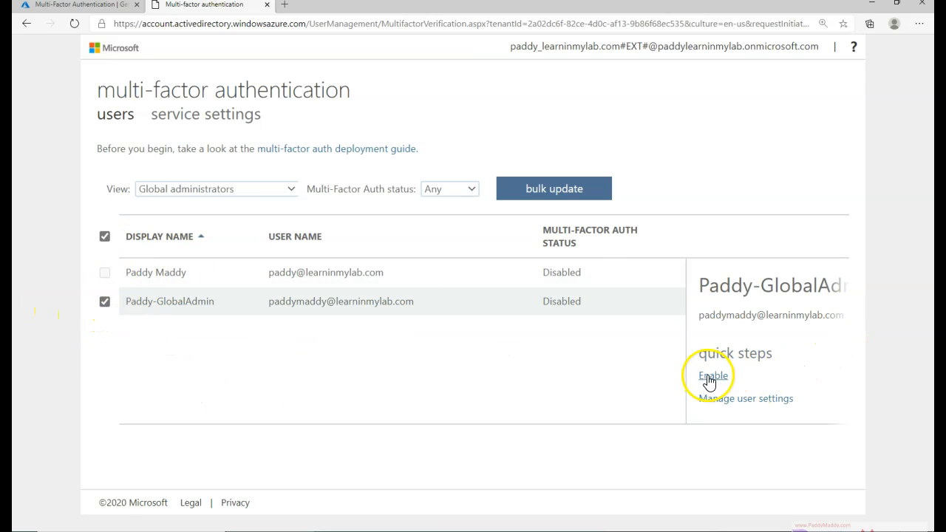
left_click(747, 399)
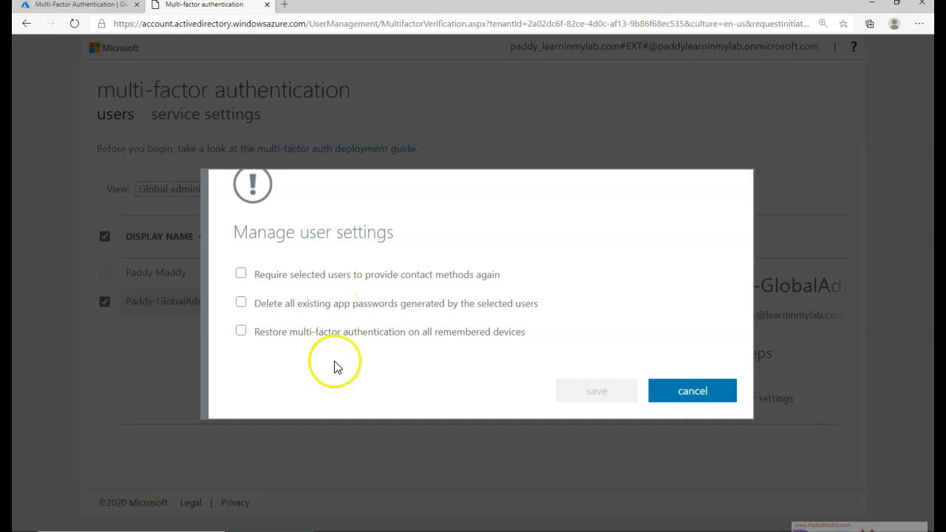
left_click(721, 398)
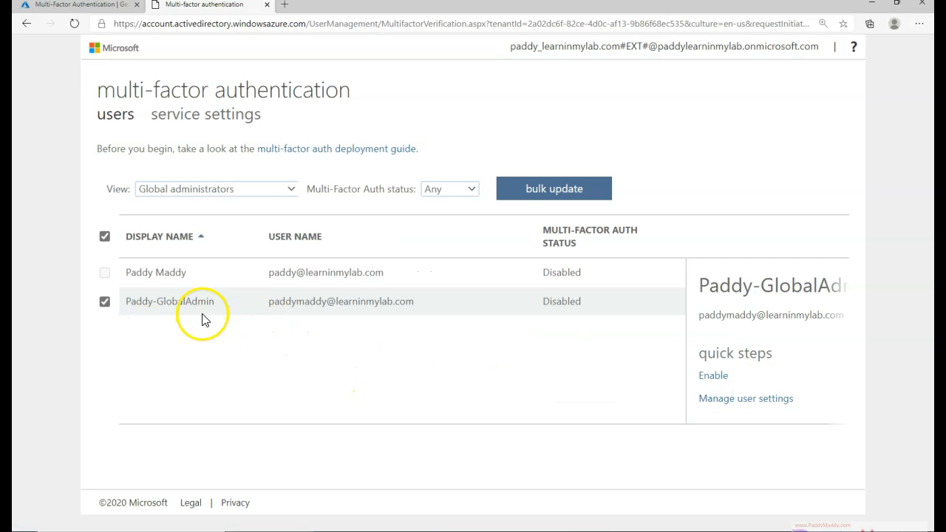
left_click(224, 186)
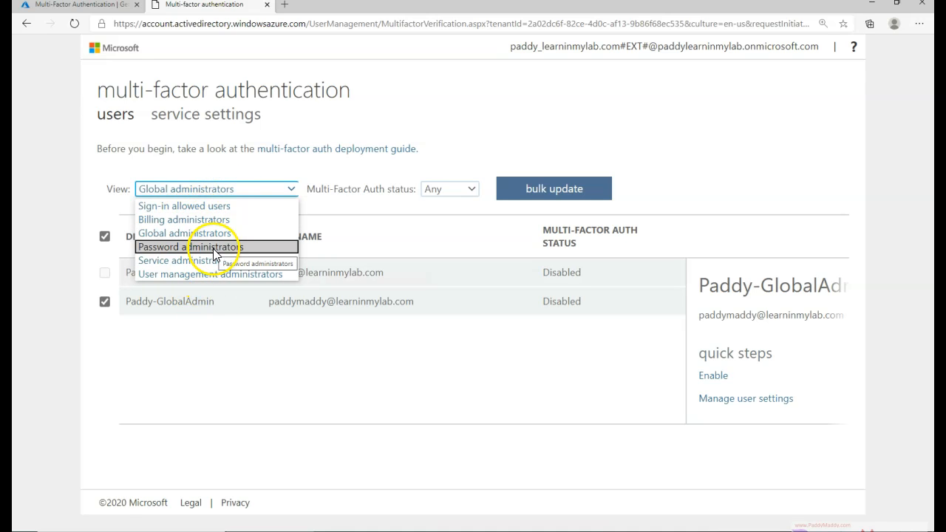
Keep the current view and search the users list for 'dan'
left_click(377, 382)
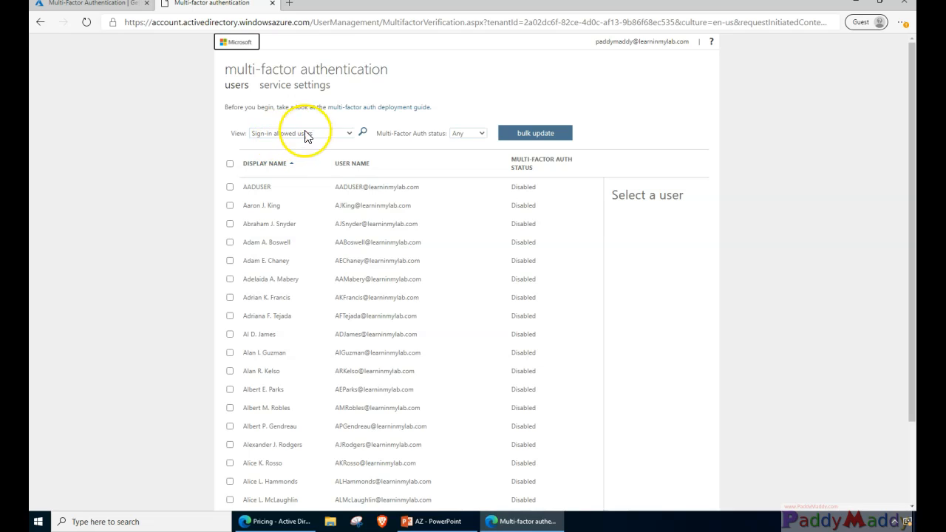
scroll(362, 414, "down", 2)
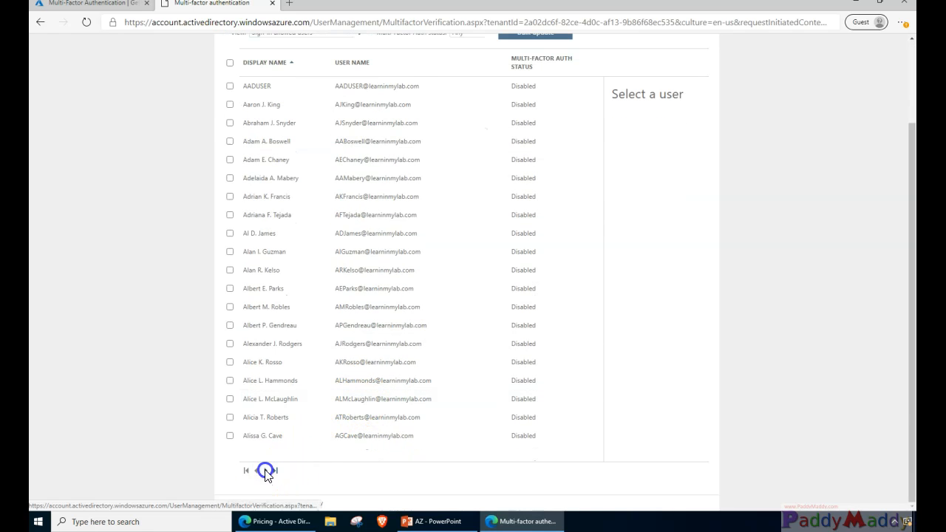
scroll(266, 443, "up", 2)
left_click(362, 132)
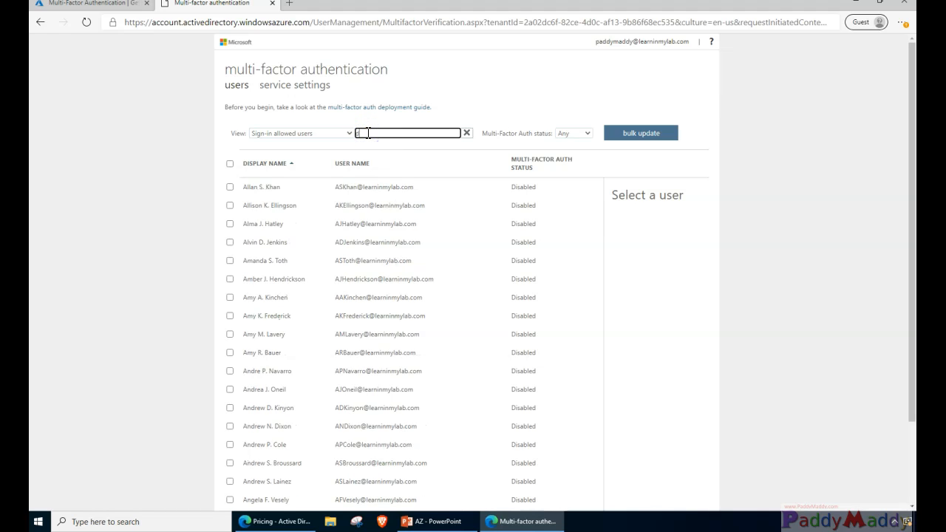
key("Return")
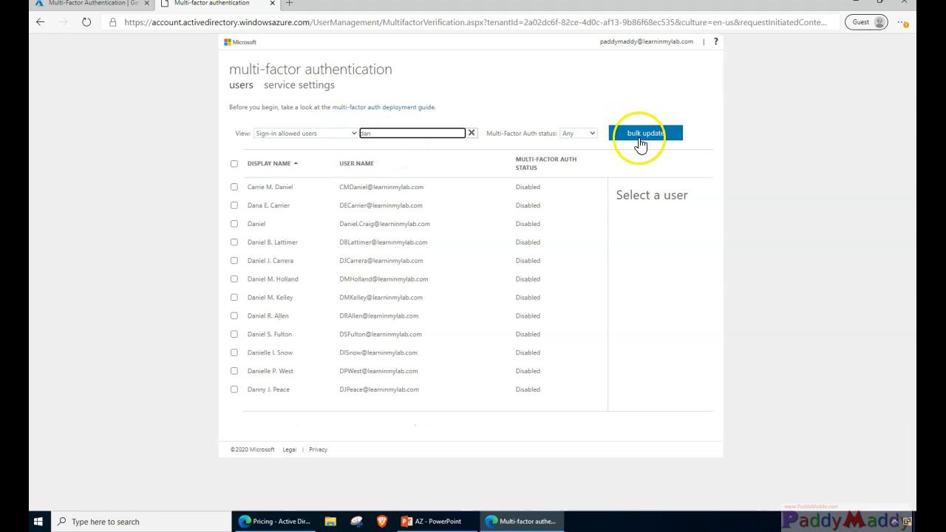
Select the first user matching the 'dan' search
double_click(396, 133)
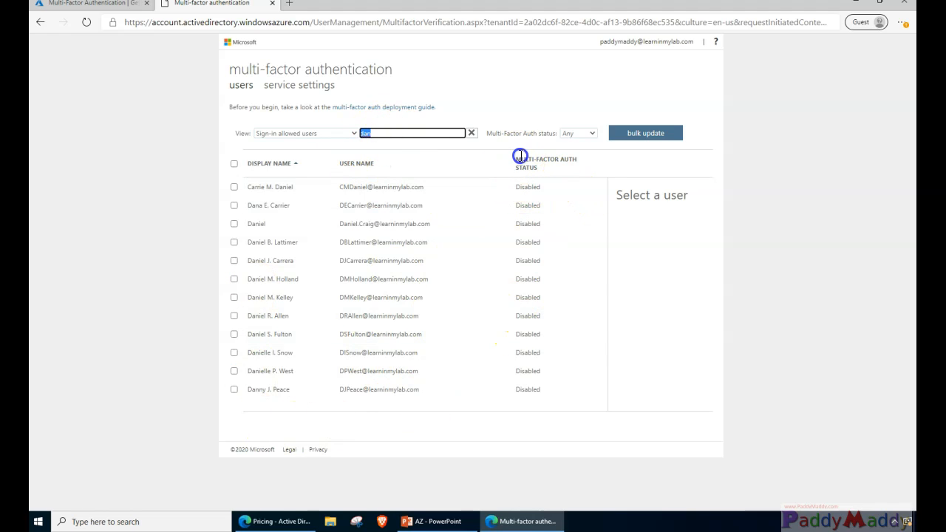
left_click_drag(517, 156, 561, 169)
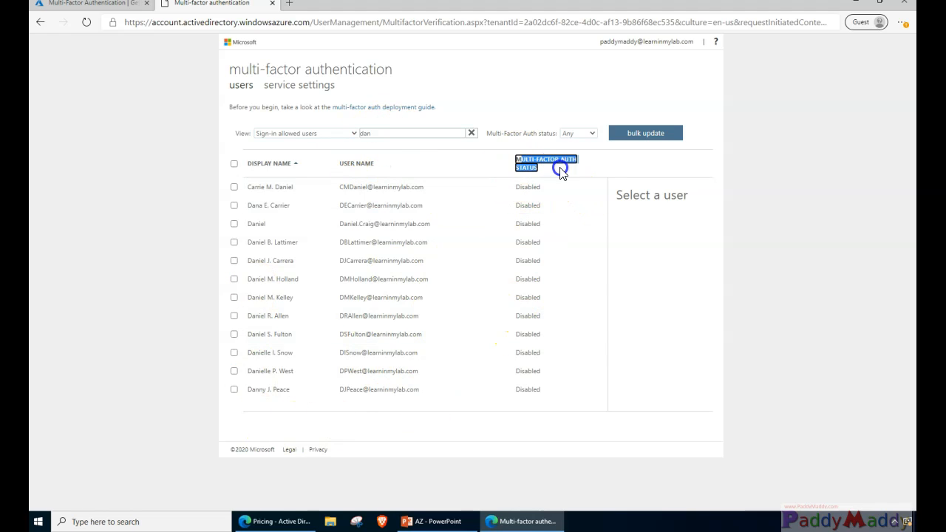
left_click(233, 189)
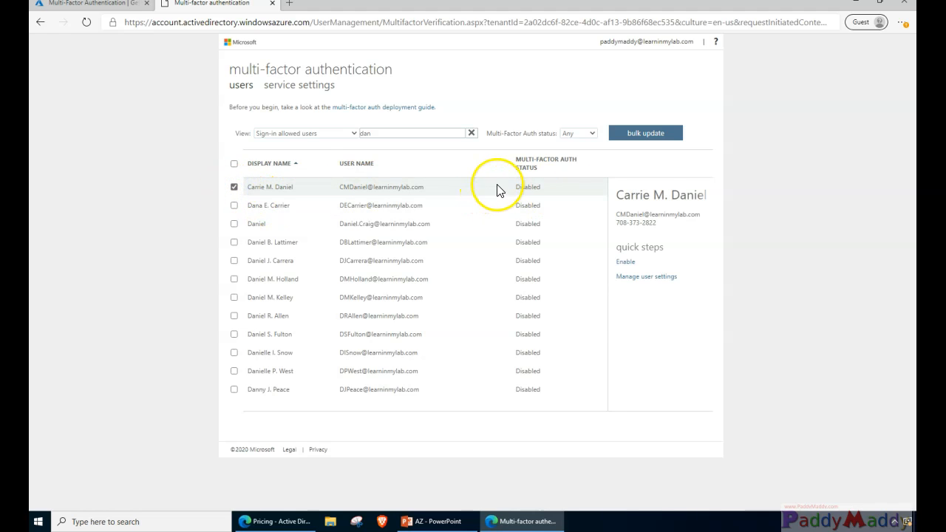
Open Manage user settings and toggle 'Require selected users to provide contact methods again' off again
left_click(648, 277)
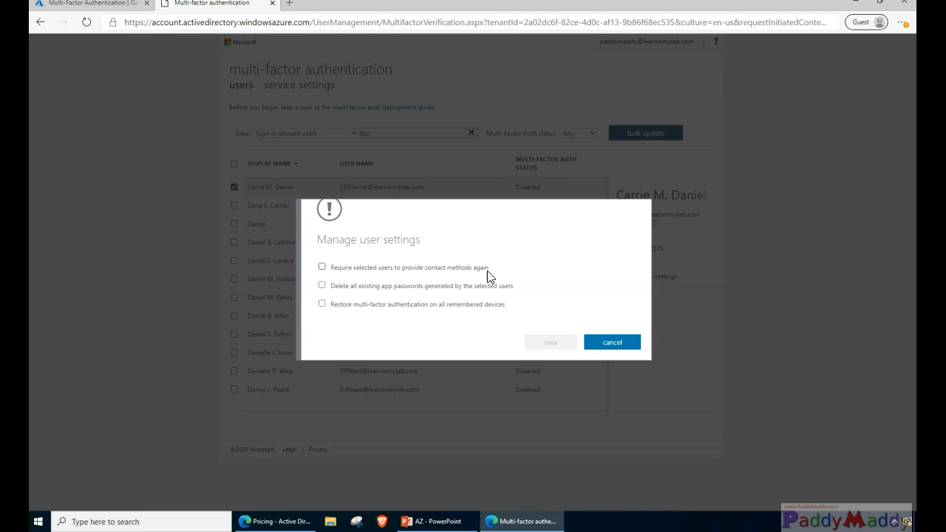
left_click(321, 267)
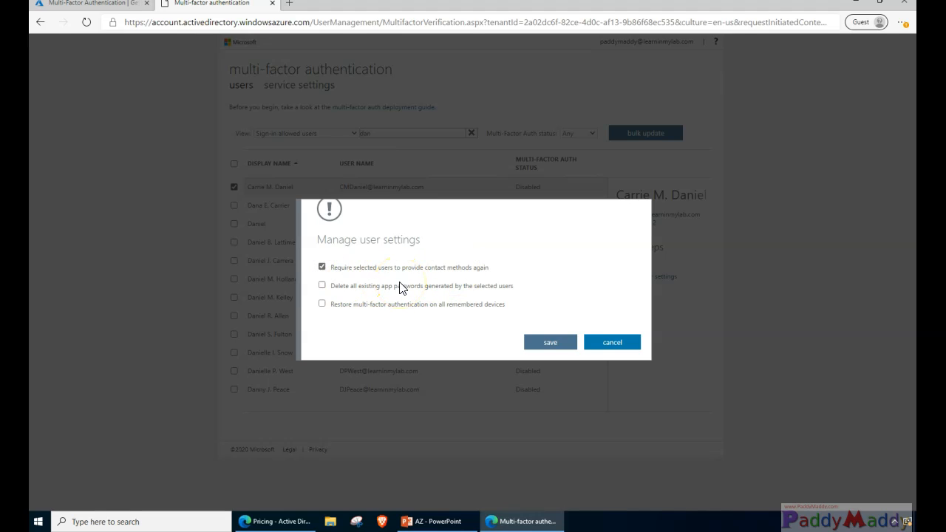
left_click_drag(424, 267, 481, 268)
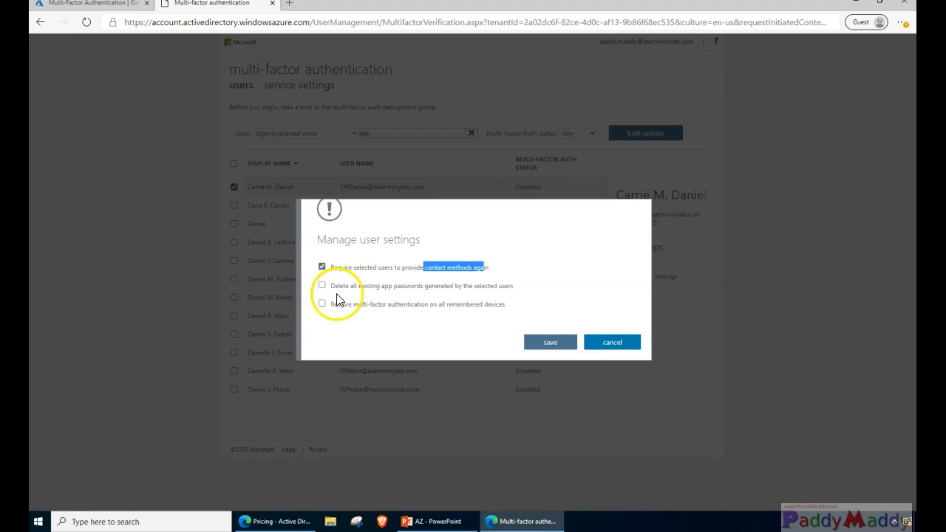
left_click(498, 291)
left_click(435, 287)
left_click(371, 268)
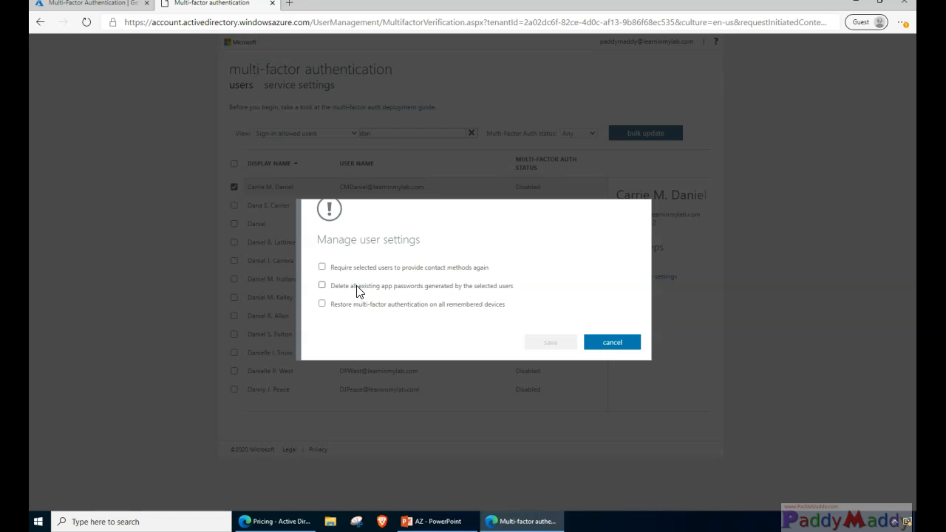
Tick then untick 'Delete all existing app passwords' and cancel the Manage user settings dialog
left_click_drag(369, 287, 441, 291)
left_click(360, 278)
left_click_drag(330, 287, 529, 294)
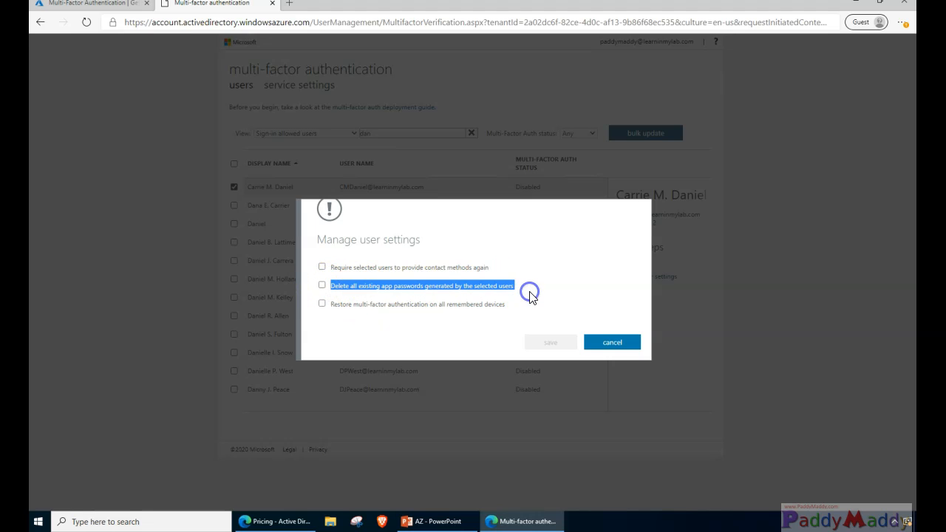
left_click(321, 285)
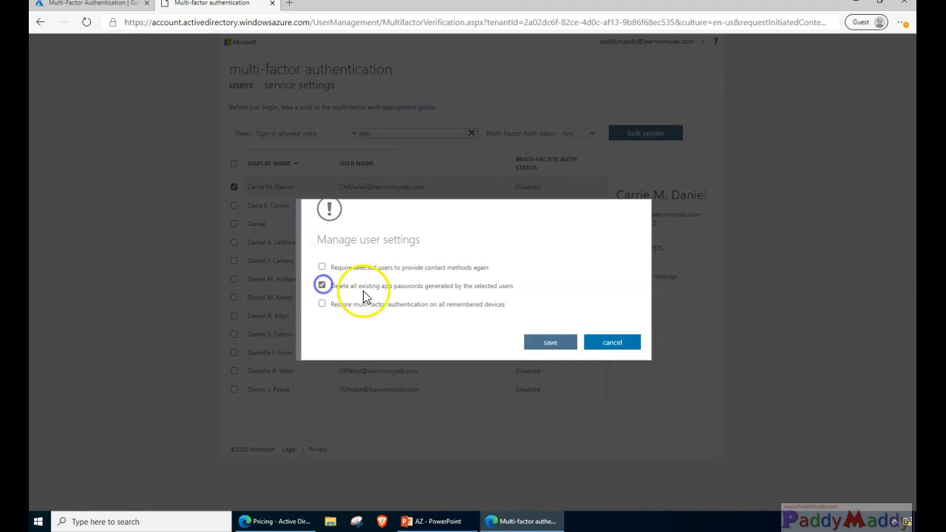
left_click_drag(357, 288, 507, 294)
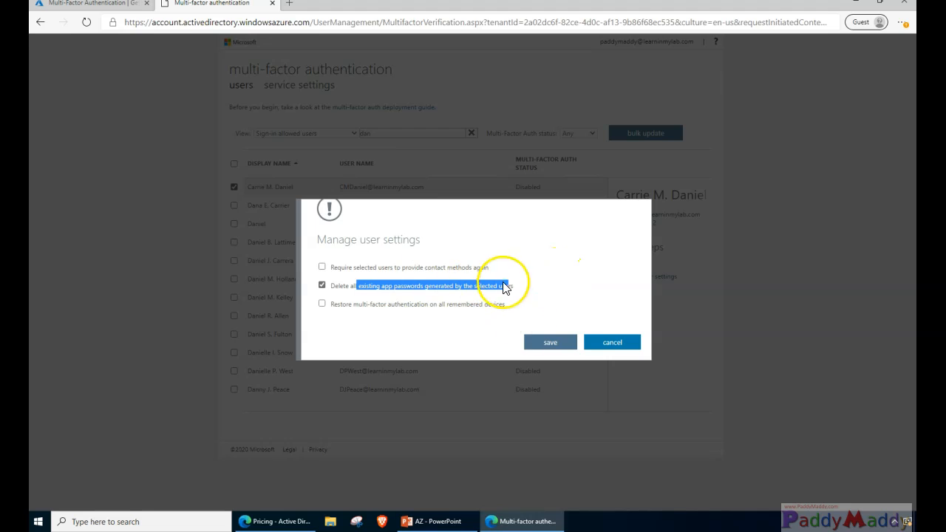
left_click(322, 285)
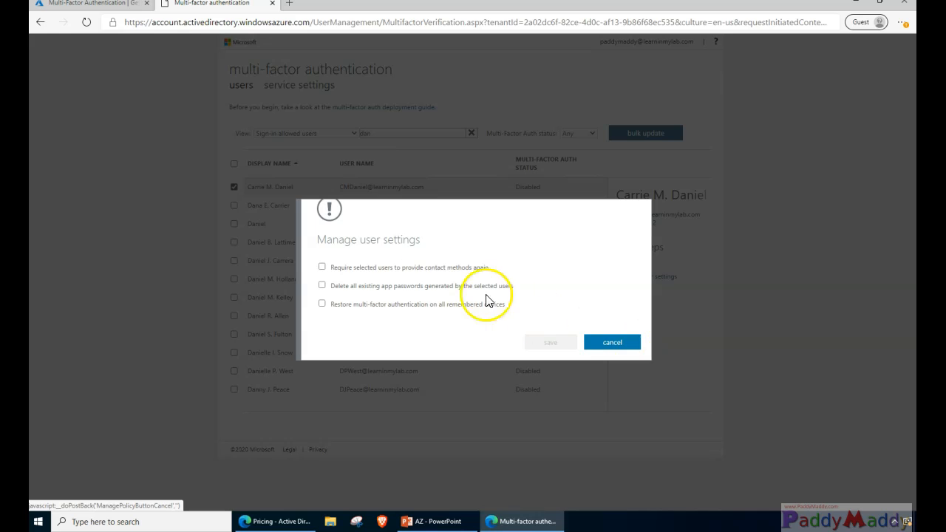
left_click(627, 345)
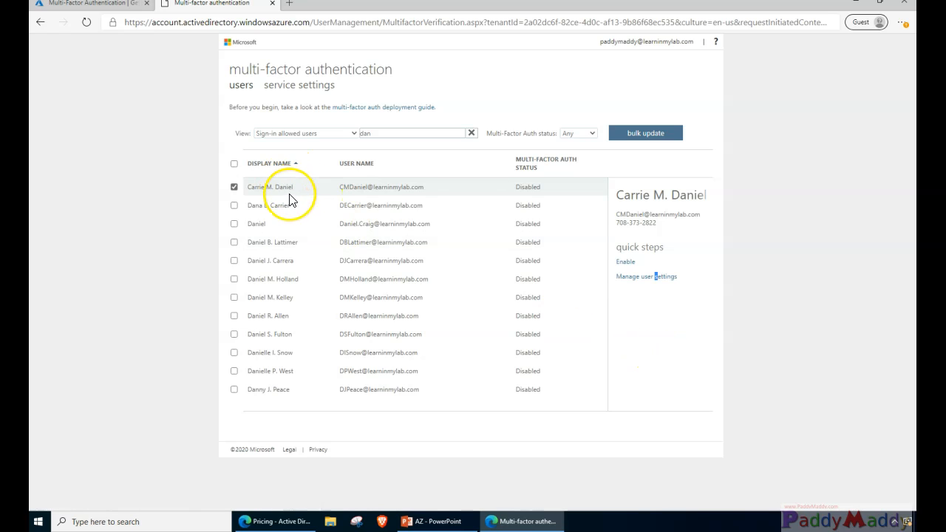
Switch the selection to the third user and confirm enabling multi-factor auth
left_click(234, 186)
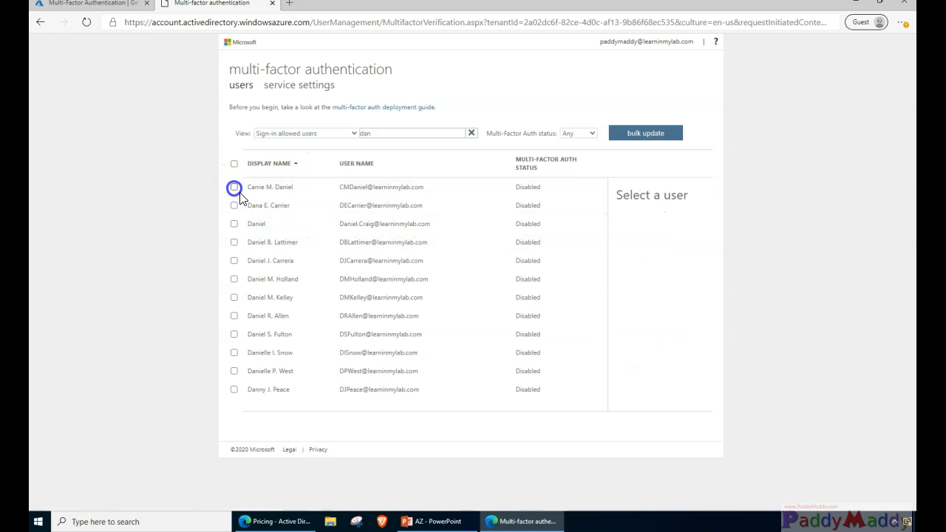
left_click(360, 230)
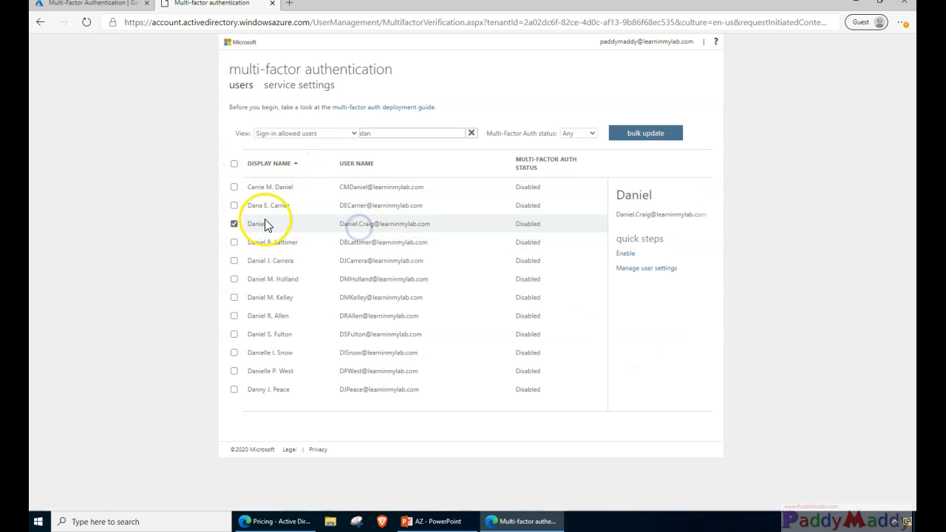
left_click(625, 254)
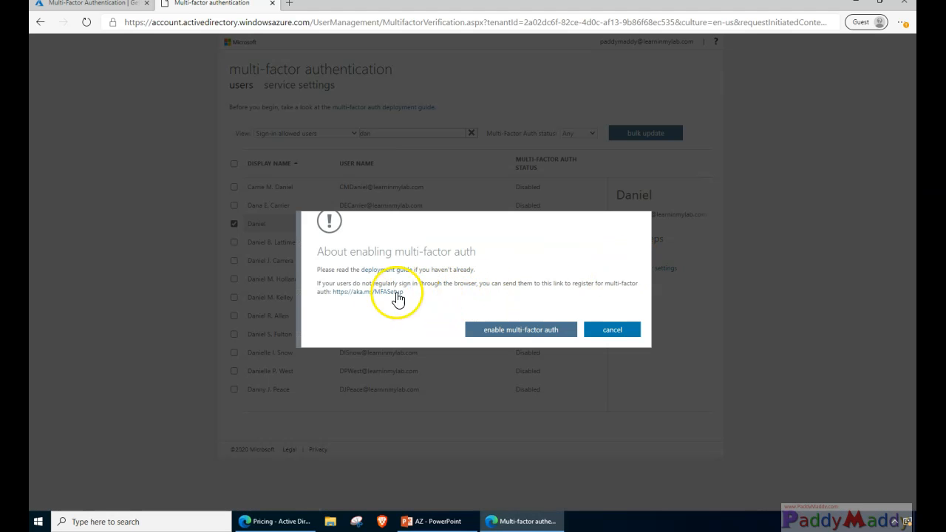
left_click_drag(318, 252, 485, 264)
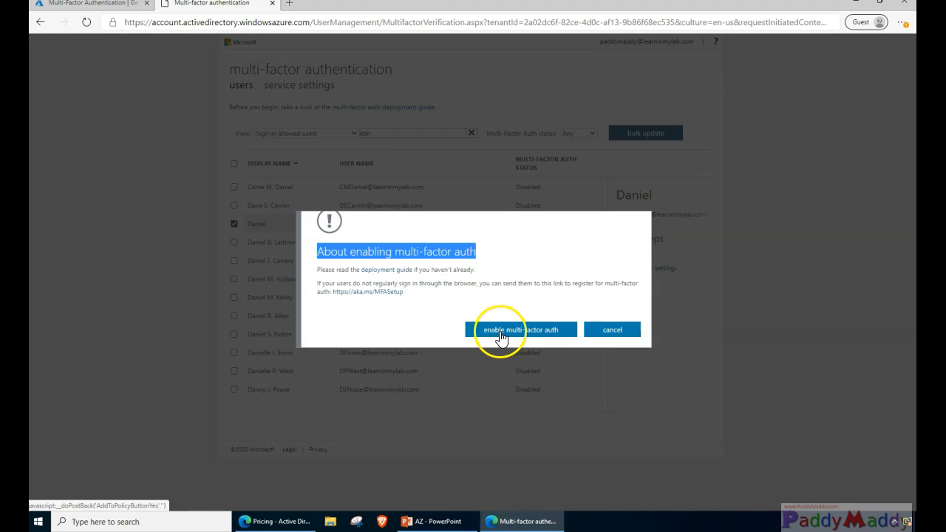
left_click(542, 336)
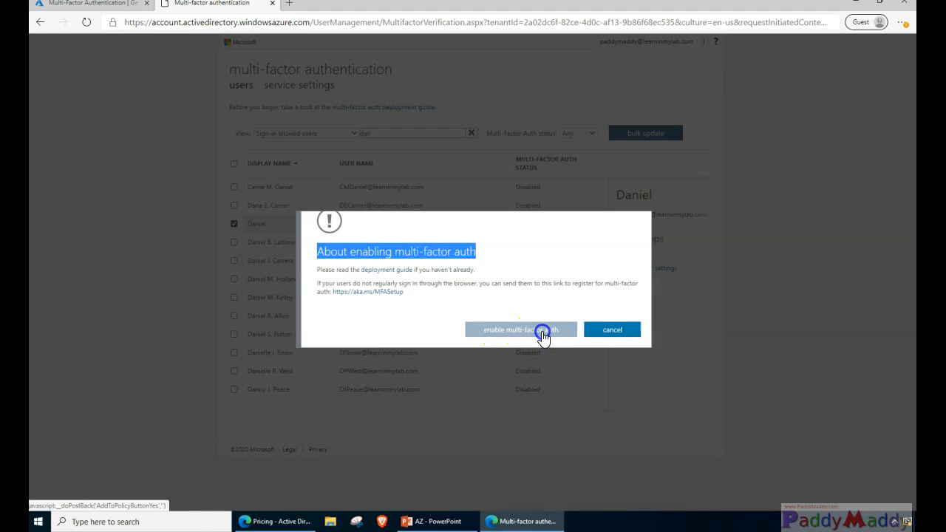
Dismiss the success message and reselect the user now showing Enabled
left_click_drag(321, 258, 488, 289)
left_click(614, 312)
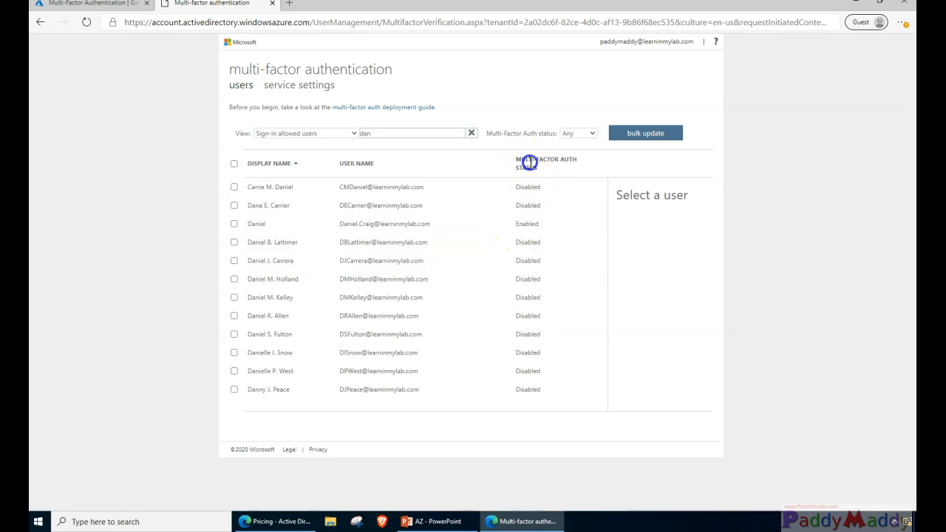
triple_click(529, 163)
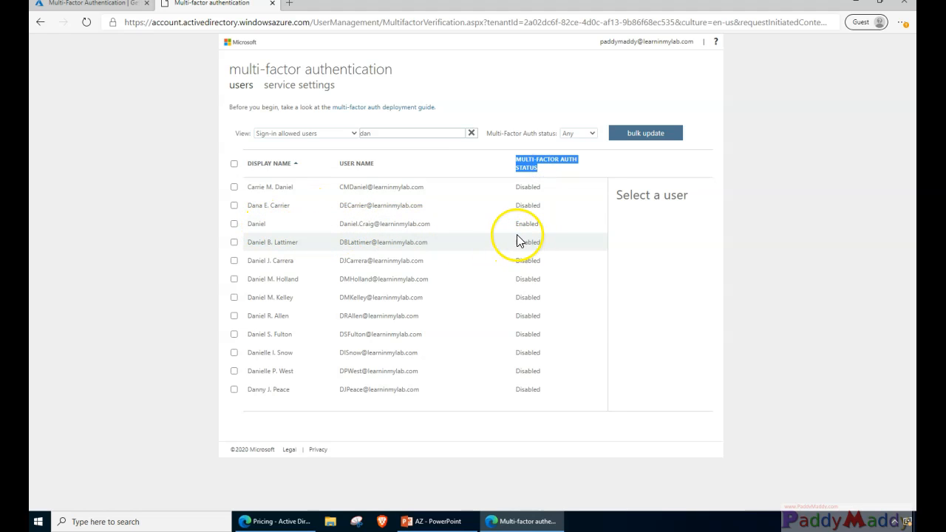
left_click(539, 227)
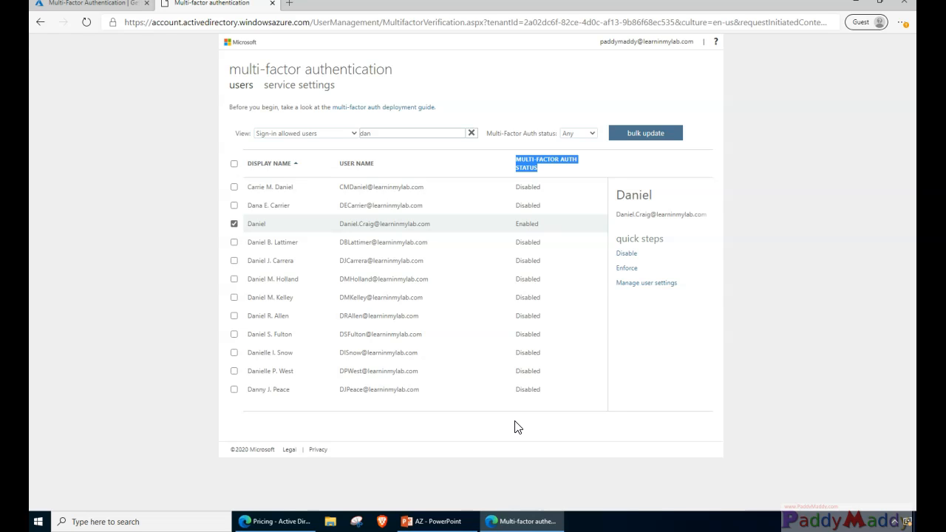
Open MFA service settings and scroll to the available verification methods
left_click(290, 90)
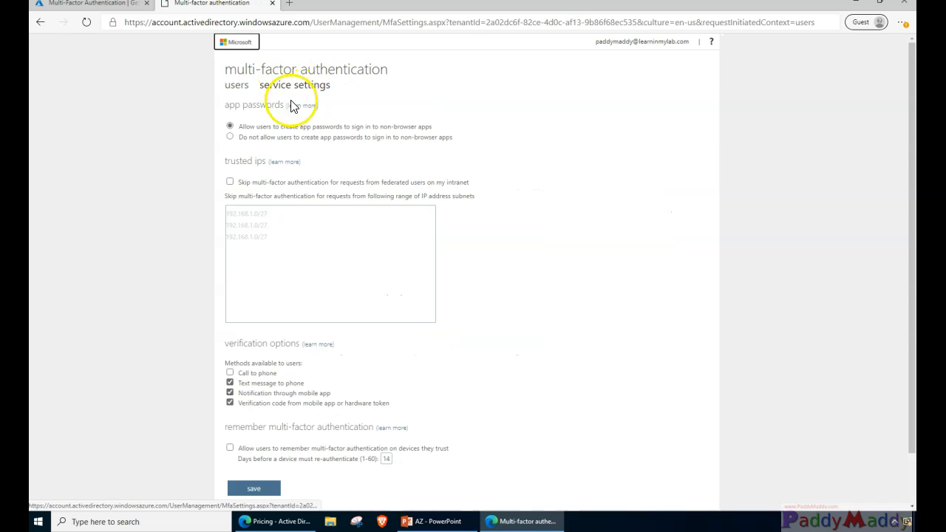
scroll(381, 345, "down", 2)
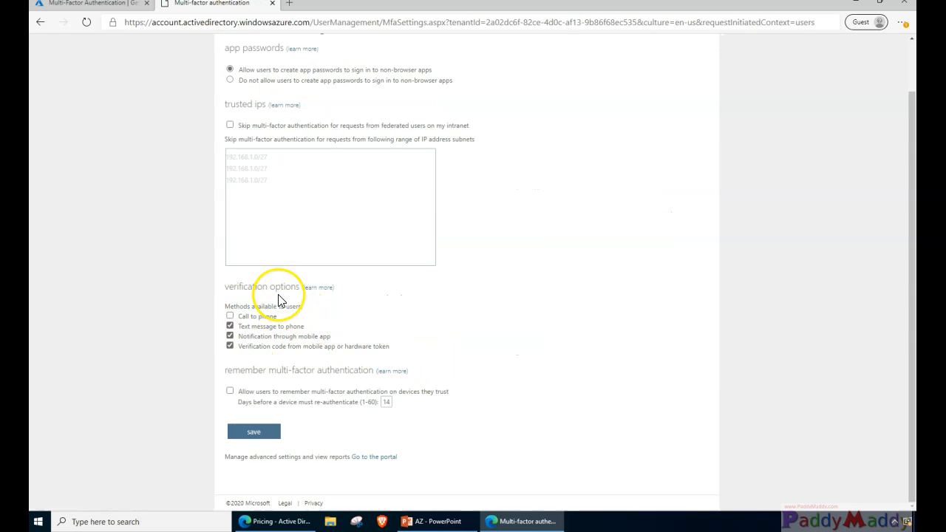
left_click_drag(225, 306, 310, 310)
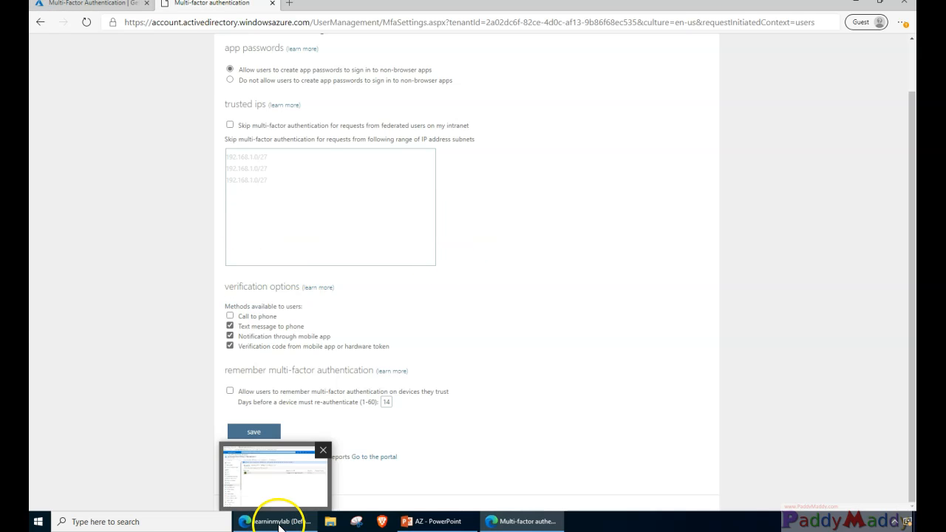
left_click(279, 523)
Open a New InPrivate Edge window and go to portal.azure.com
left_click(902, 23)
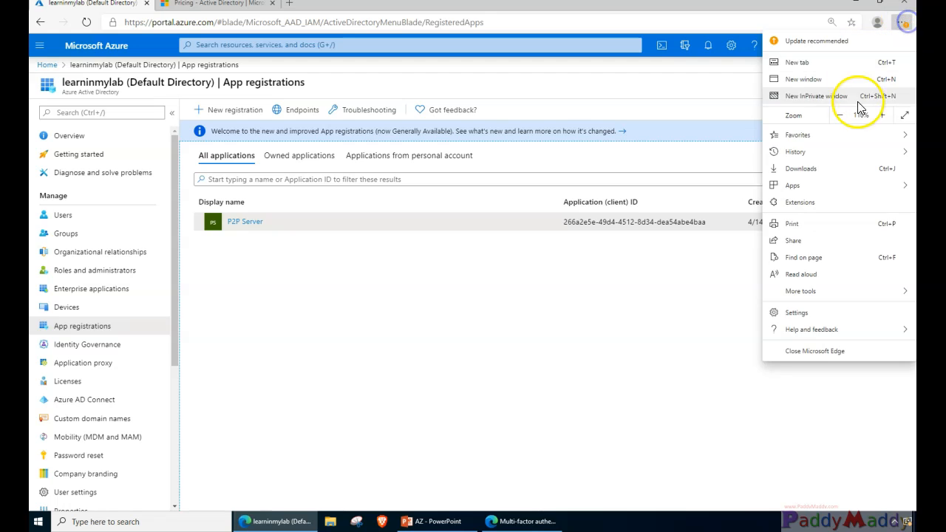
left_click(846, 96)
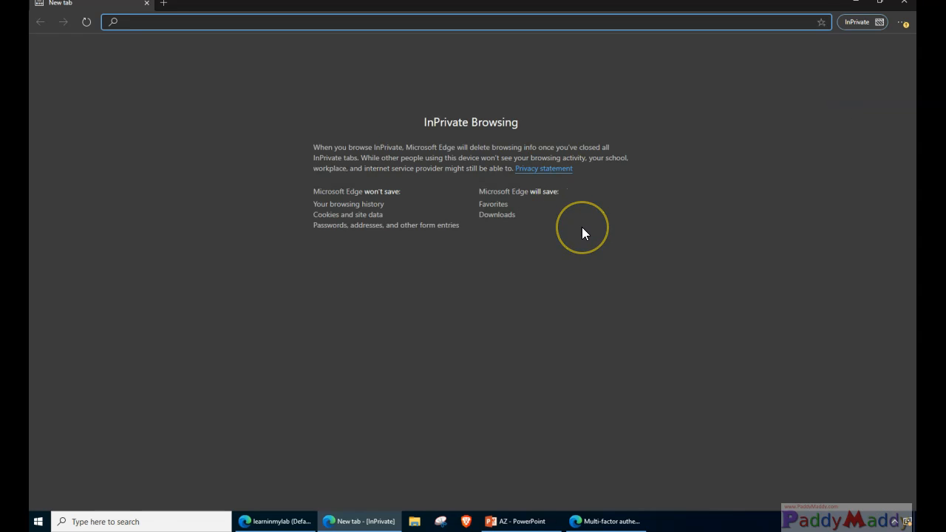
type("port")
type("l.")
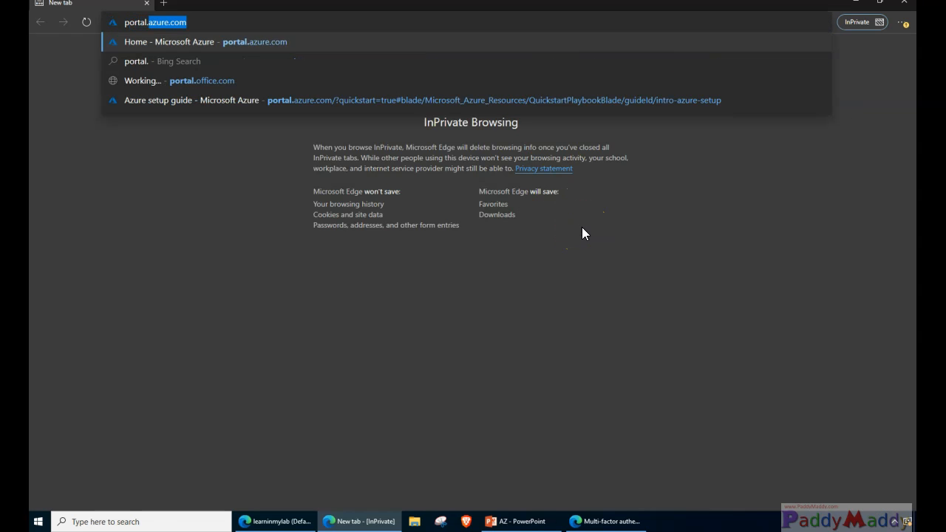
key("Return")
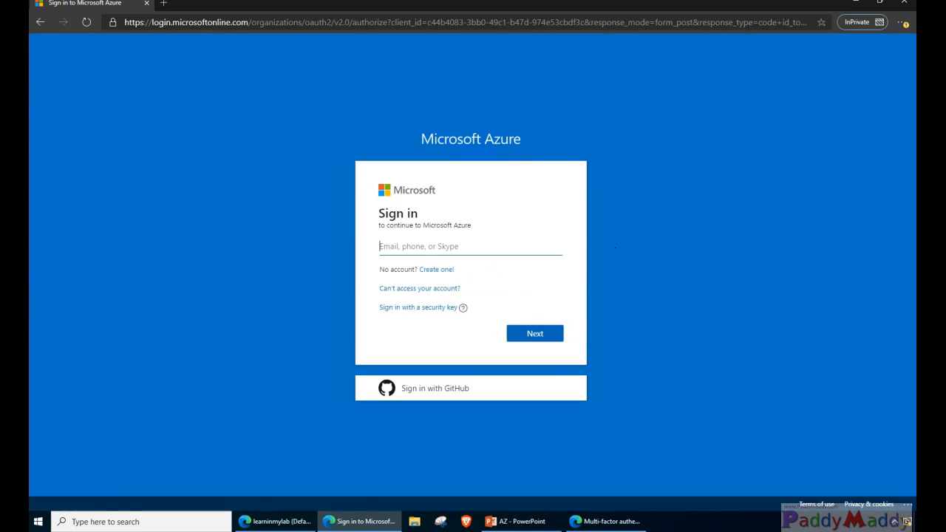
Sign in with the test user's e-mail address and password
left_click(460, 252)
key("ctrl+v")
left_click(540, 342)
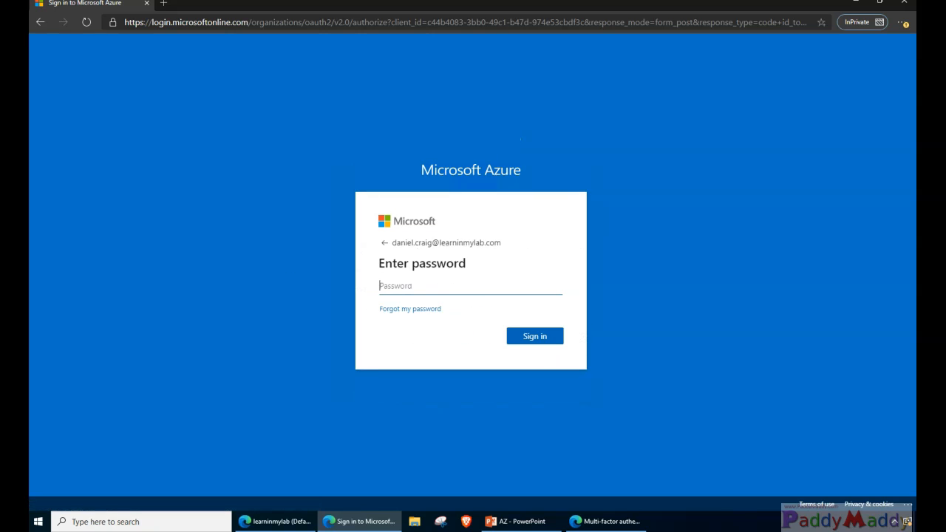
left_click(433, 285)
key("ctrl+v")
left_click(537, 339)
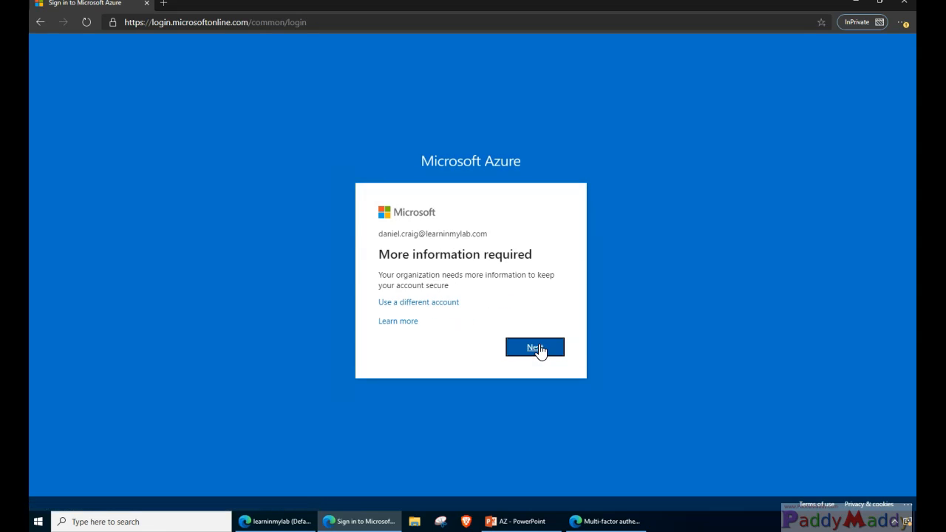
Point out the More information required prompt and its keep-your-account-secure explanation
left_click_drag(382, 254, 543, 260)
left_click_drag(381, 233, 491, 233)
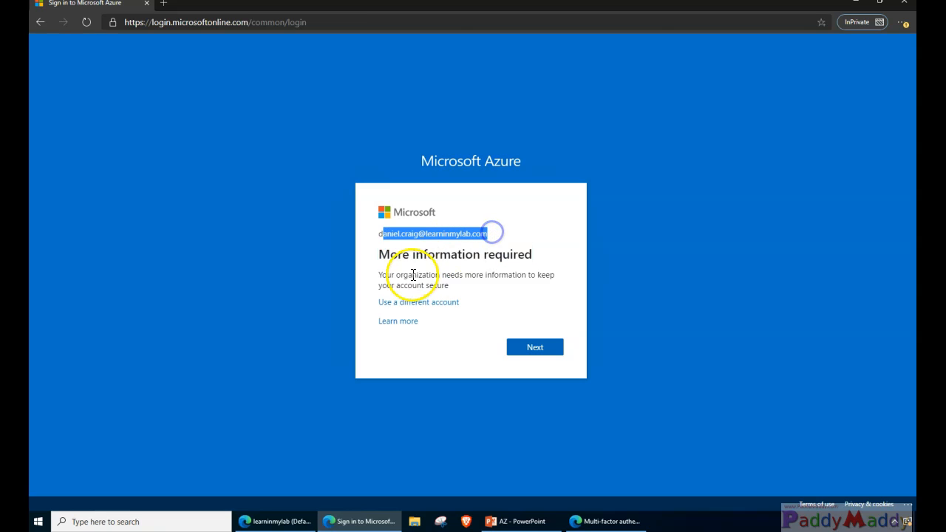
left_click_drag(411, 255, 475, 260)
left_click(506, 274)
left_click_drag(381, 275, 470, 273)
left_click_drag(484, 274, 521, 271)
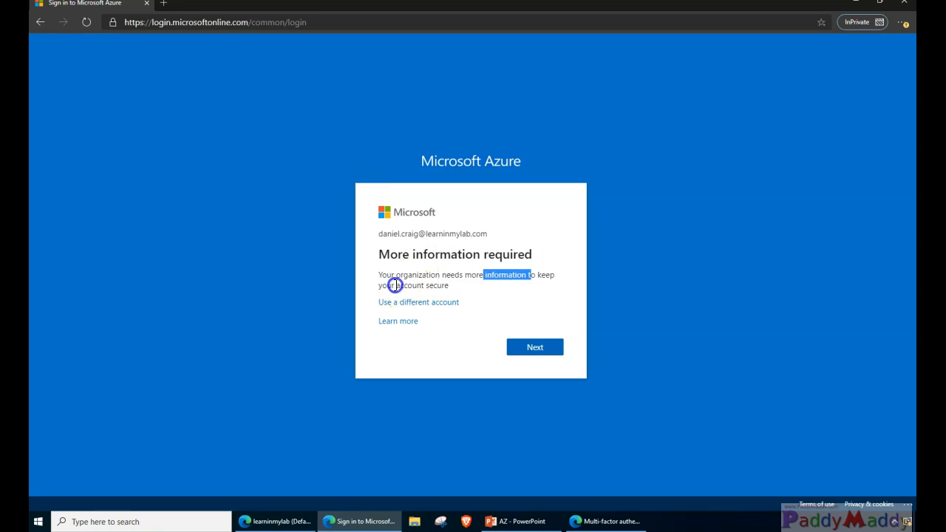
left_click_drag(394, 284, 451, 285)
left_click(485, 275)
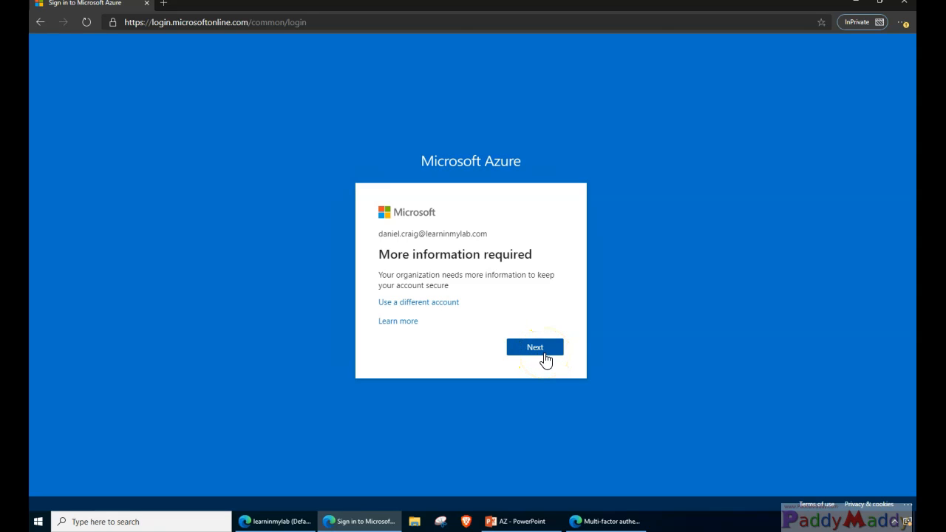
Continue to additional verification setup and pick Mobile app as the Step 1 contact method
left_click(535, 348)
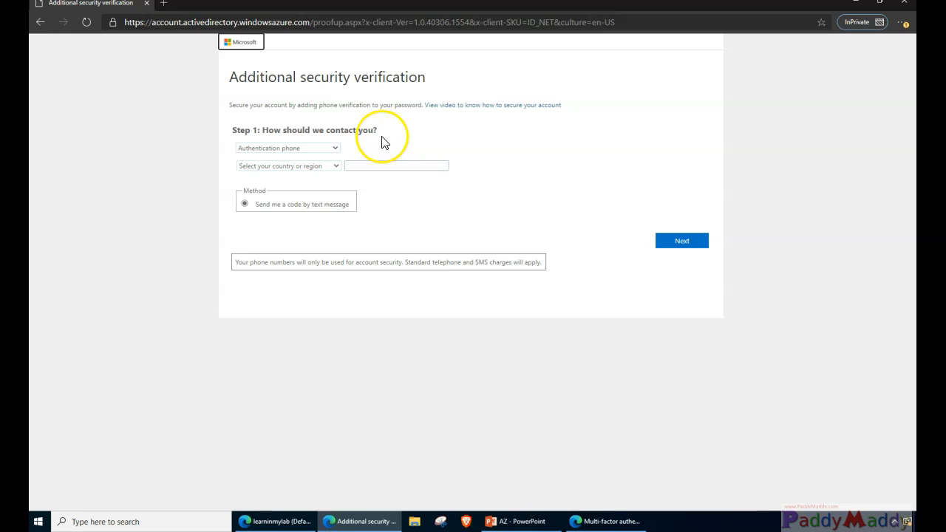
left_click(291, 148)
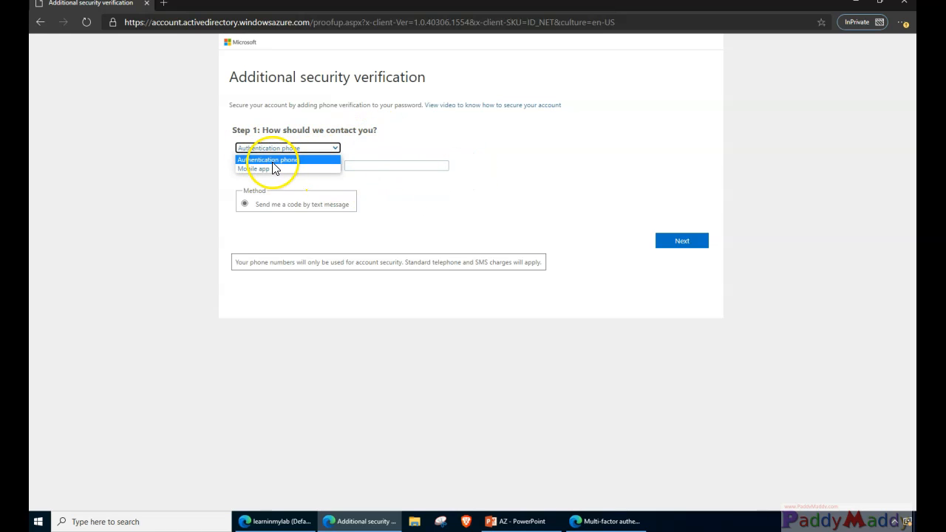
left_click(272, 161)
left_click(272, 147)
left_click(268, 169)
left_click(271, 150)
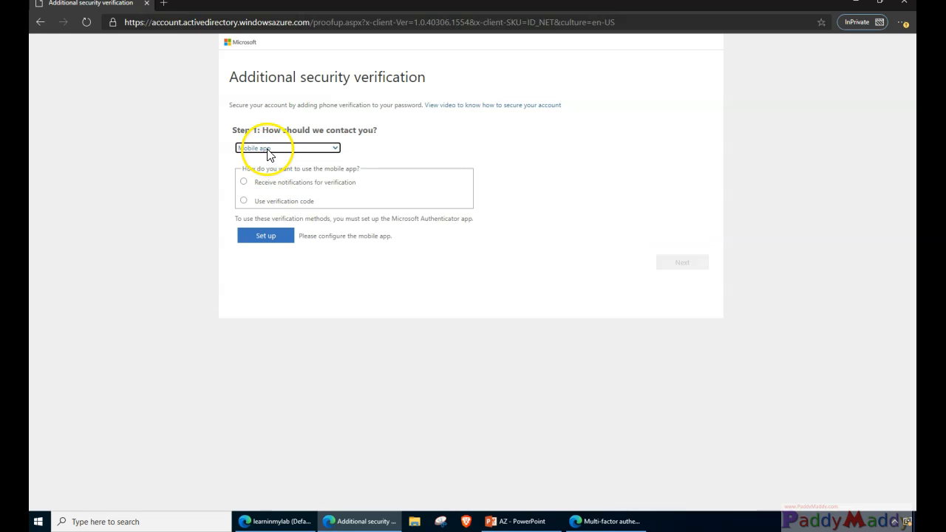
left_click(264, 170)
Compare the Mobile app notification and verification code options, then reopen the contact method list
left_click(250, 186)
left_click(243, 182)
left_click_drag(269, 183, 363, 180)
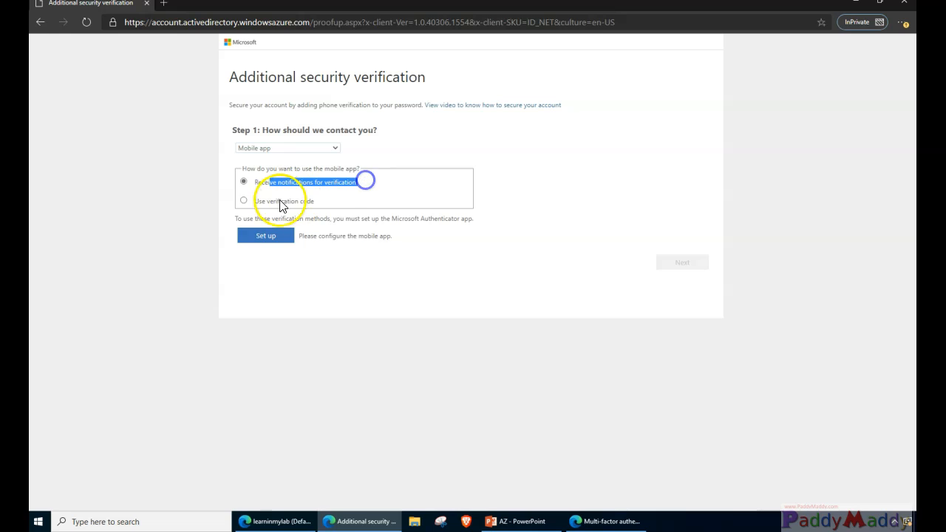
left_click_drag(255, 202, 304, 207)
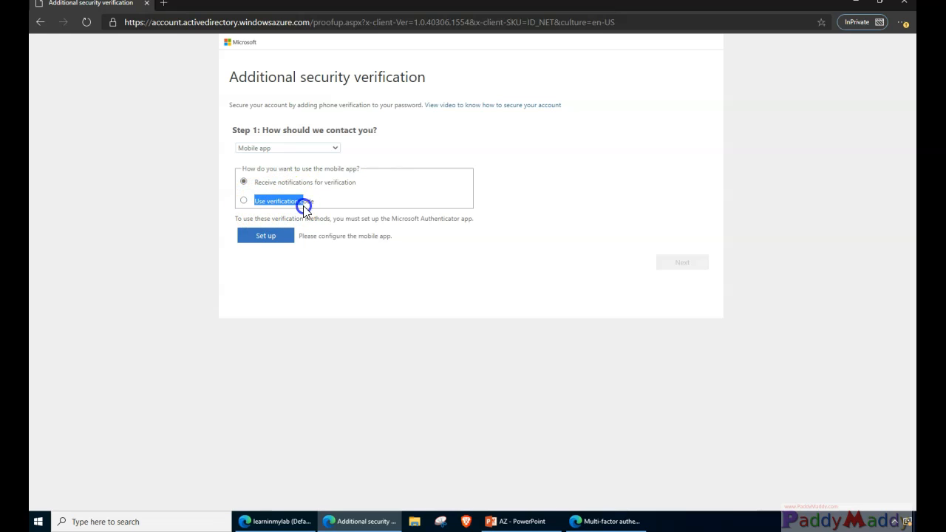
left_click(244, 201)
left_click_drag(261, 205, 315, 207)
left_click_drag(261, 183, 334, 180)
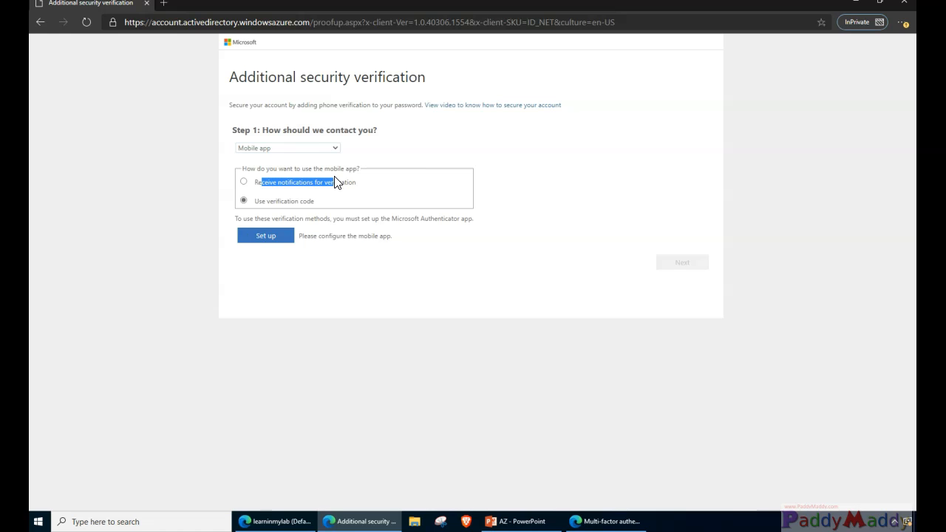
left_click(266, 211)
left_click(264, 149)
Browse the authentication phone's country list, which leaves Vanuatu (+678) selected
left_click(266, 159)
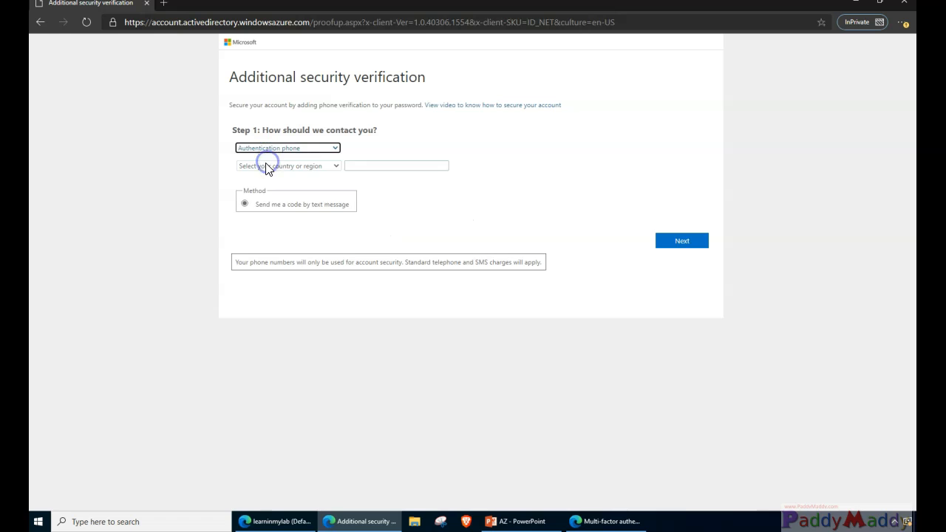
left_click(329, 166)
left_click_drag(371, 187, 382, 251)
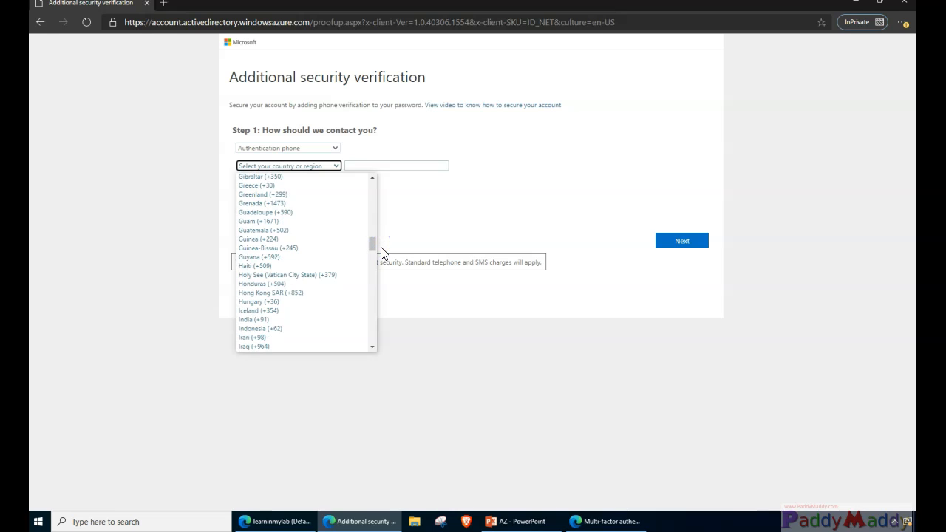
key("u")
key("u")
key("u")
key("u")
key("u")
key("u")
key("v")
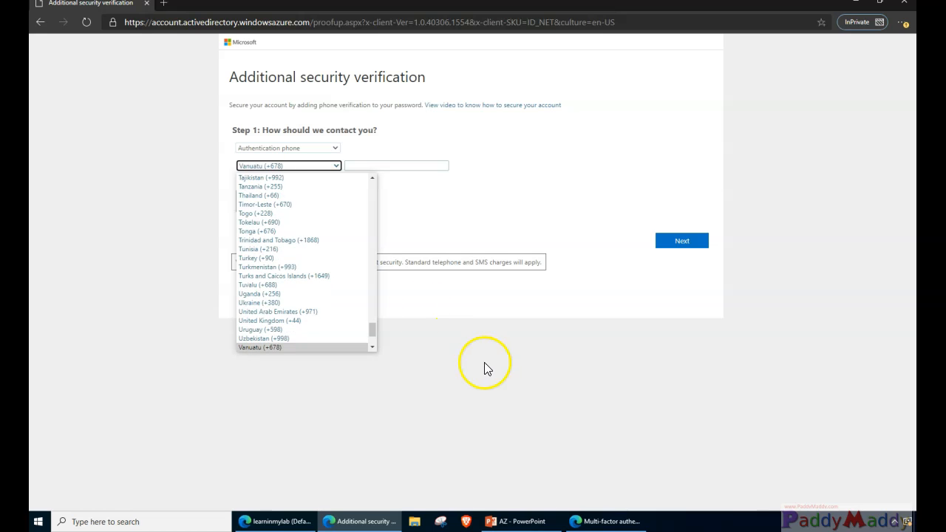
left_click(380, 342)
Change the authentication phone's country to United States (+1), keeping codes by text message
left_click(392, 165)
left_click(337, 165)
left_click_drag(374, 334, 376, 180)
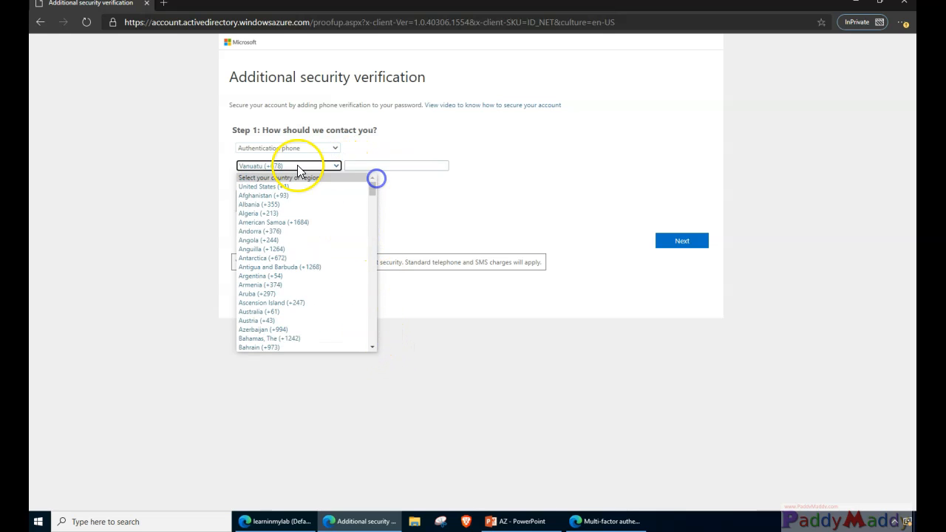
left_click(264, 186)
left_click(363, 167)
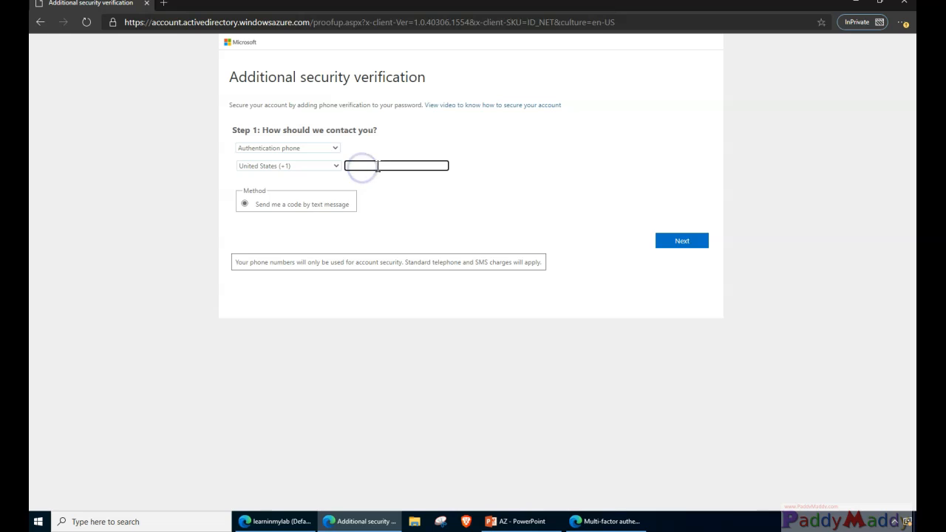
left_click_drag(261, 205, 348, 210)
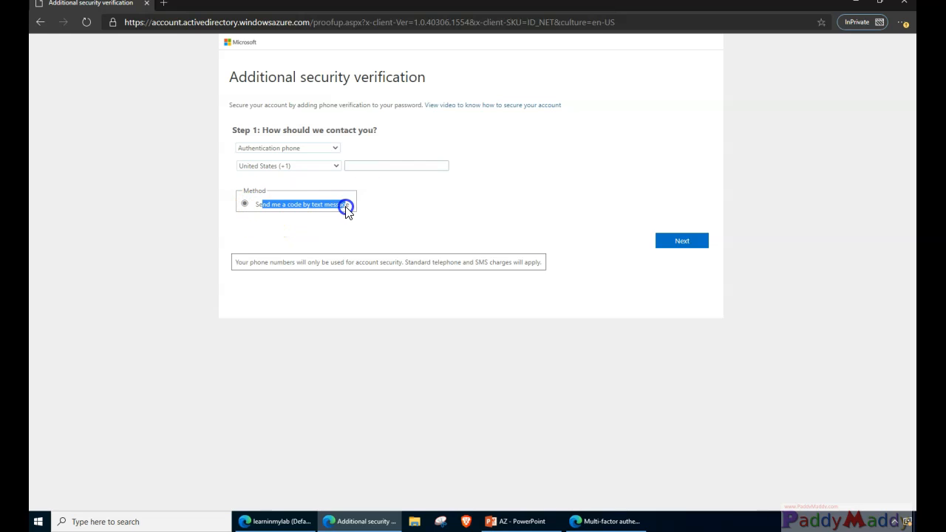
left_click(386, 229)
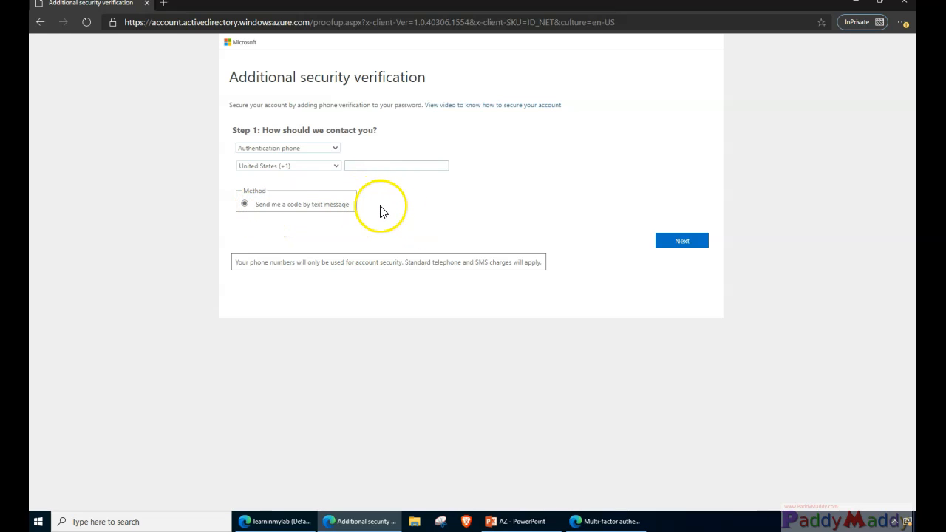
left_click(369, 524)
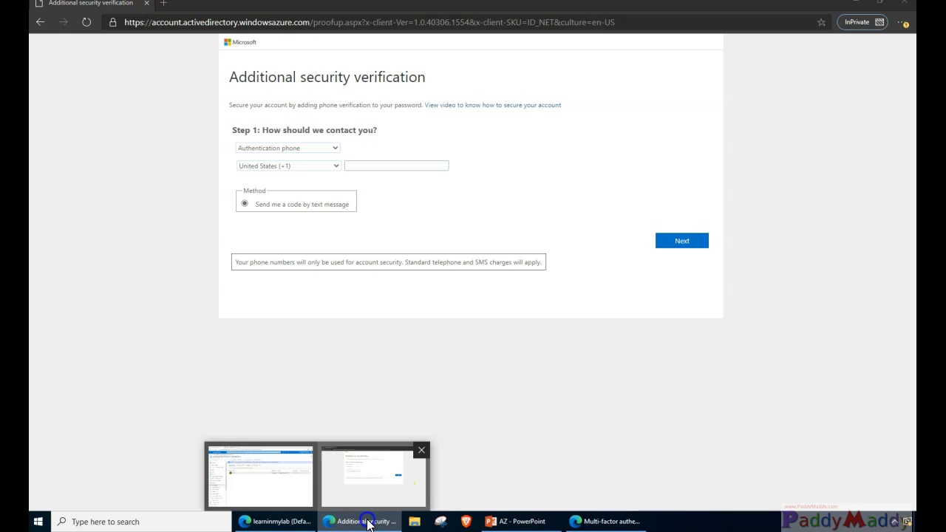
left_click(294, 520)
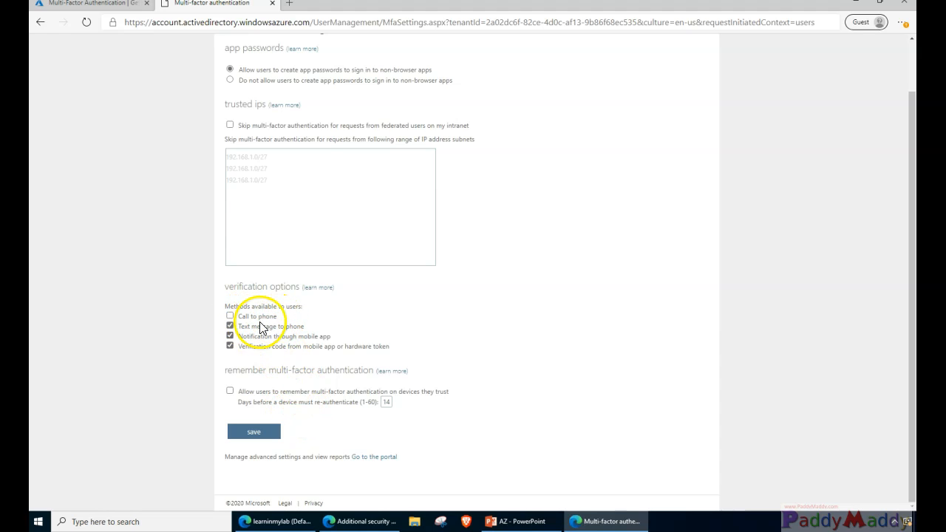
left_click(377, 522)
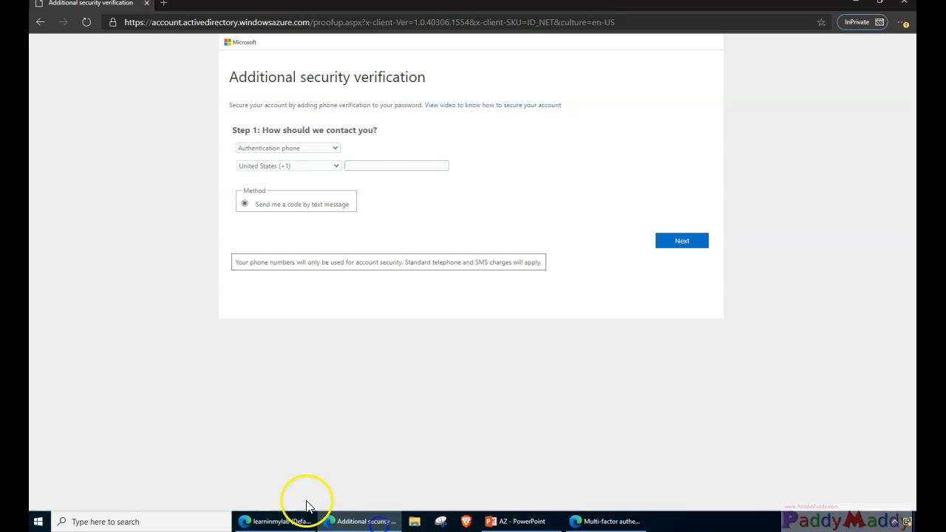
left_click_drag(249, 194, 271, 197)
Launch Microsoft Authenticator from its Play Store page on the mirrored phone
left_click(392, 214)
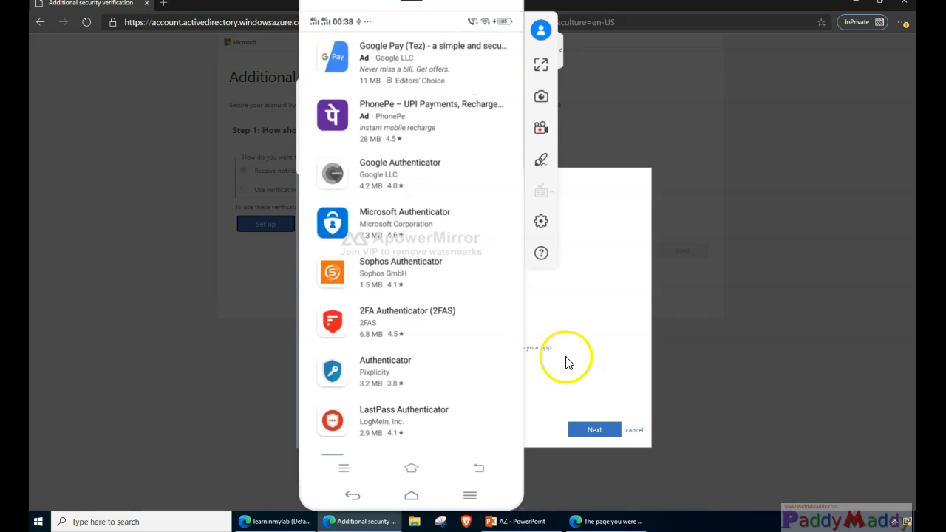
scroll(434, 163, "up", 1)
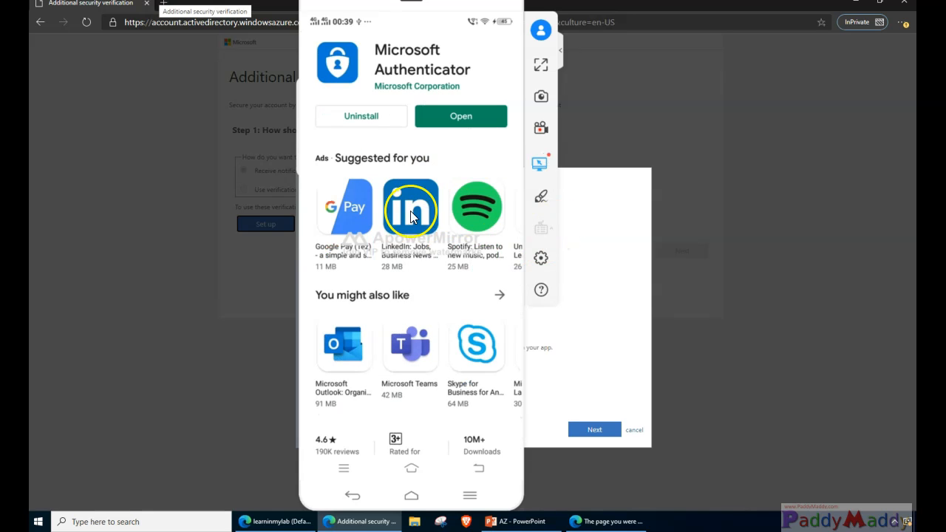
left_click_drag(425, 127, 391, 159)
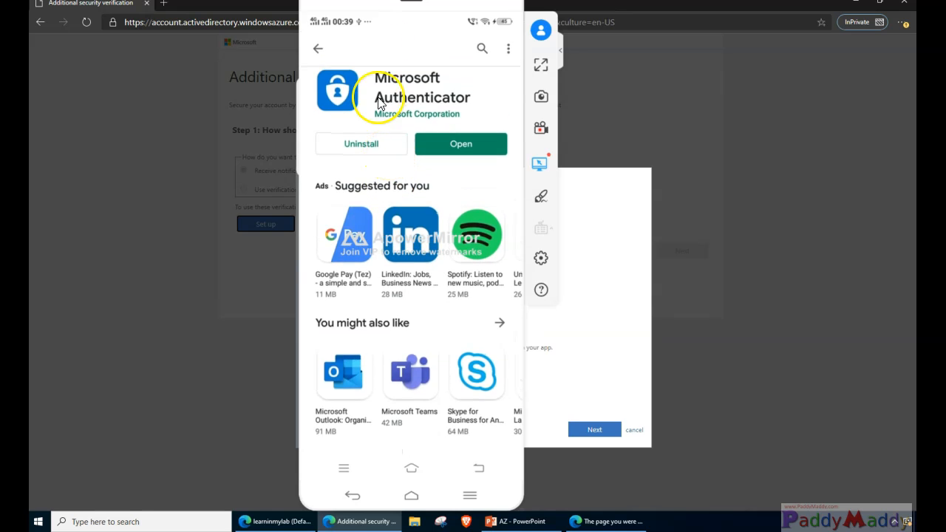
left_click(466, 147)
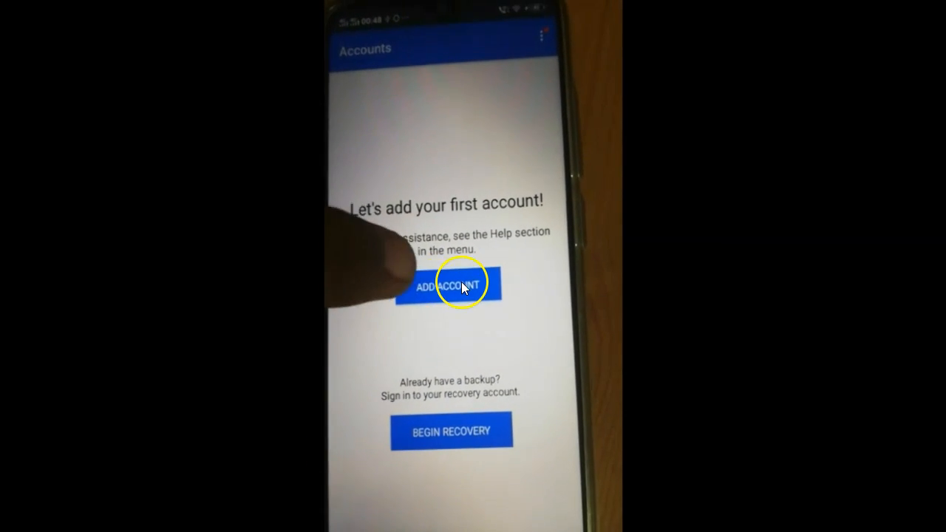
Start adding a new account in Microsoft Authenticator to pair with the QR code
left_click(452, 280)
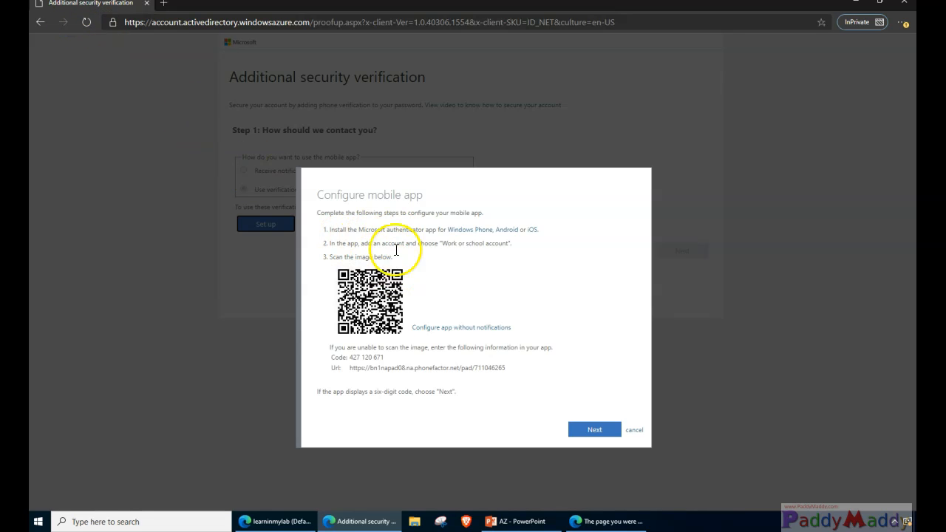
Finish the Configure mobile app dialog after the QR code has been scanned
left_click(595, 432)
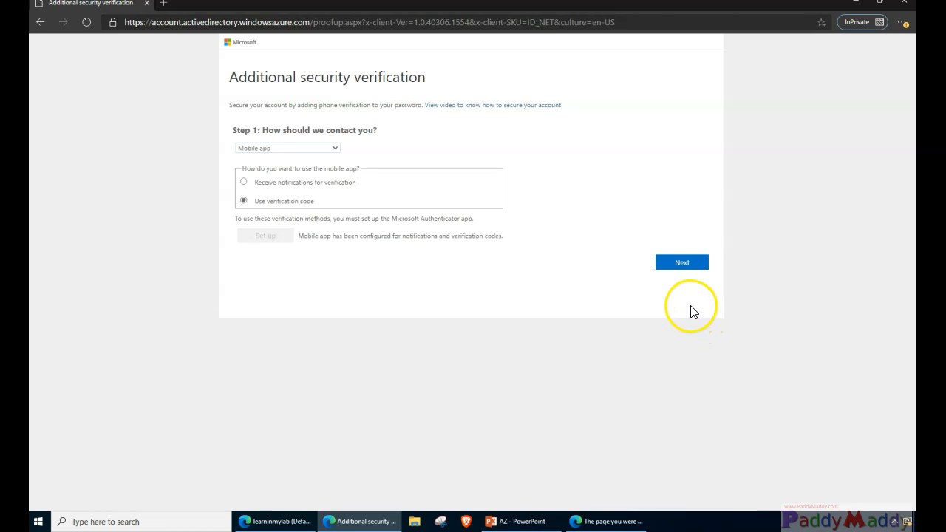
Paste the Authenticator app's six-digit verification code into Step 2 and verify it
left_click(687, 260)
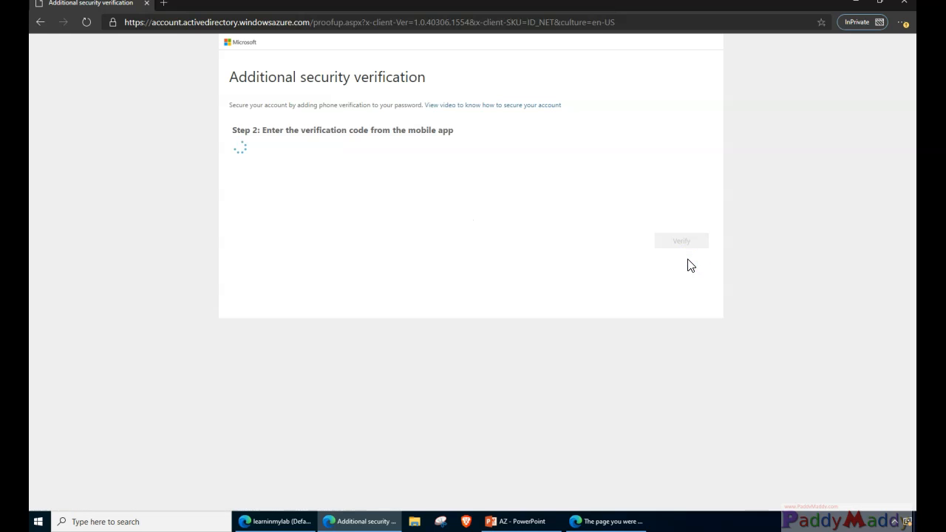
left_click(316, 140)
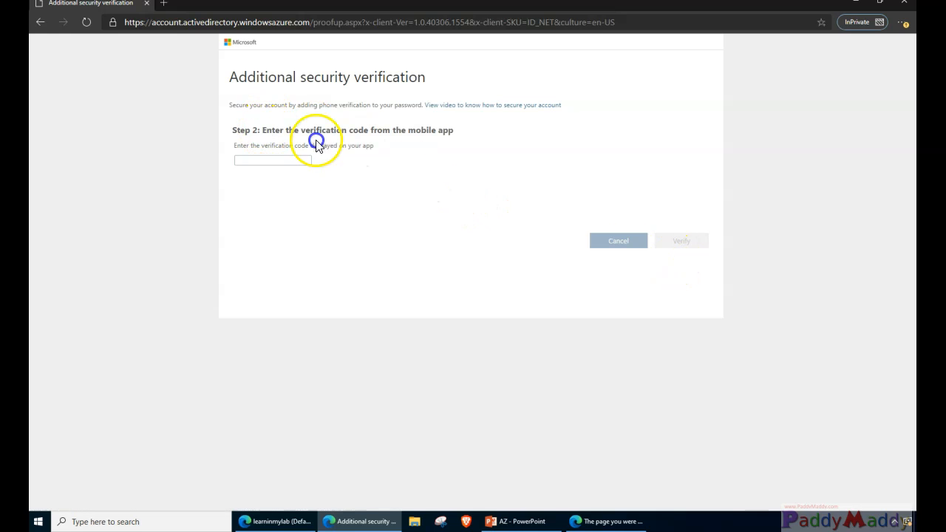
left_click_drag(316, 140, 456, 140)
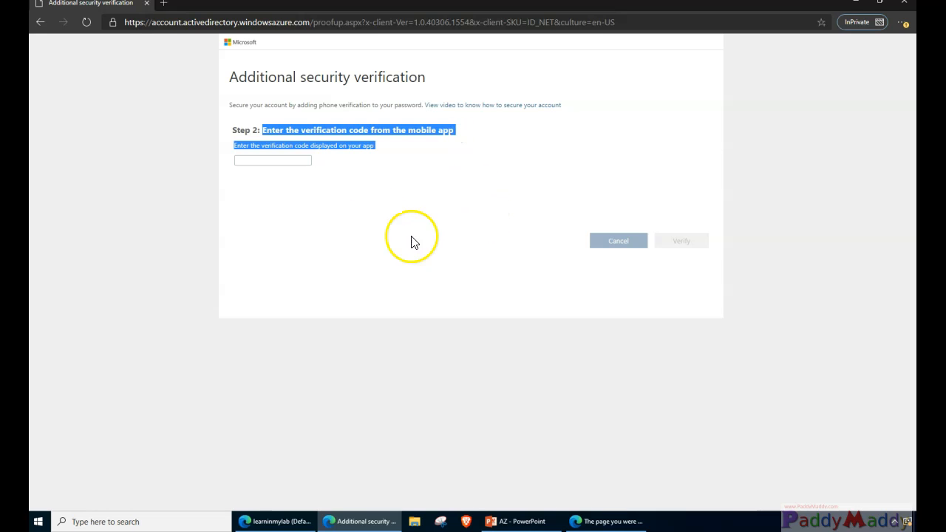
left_click(281, 160)
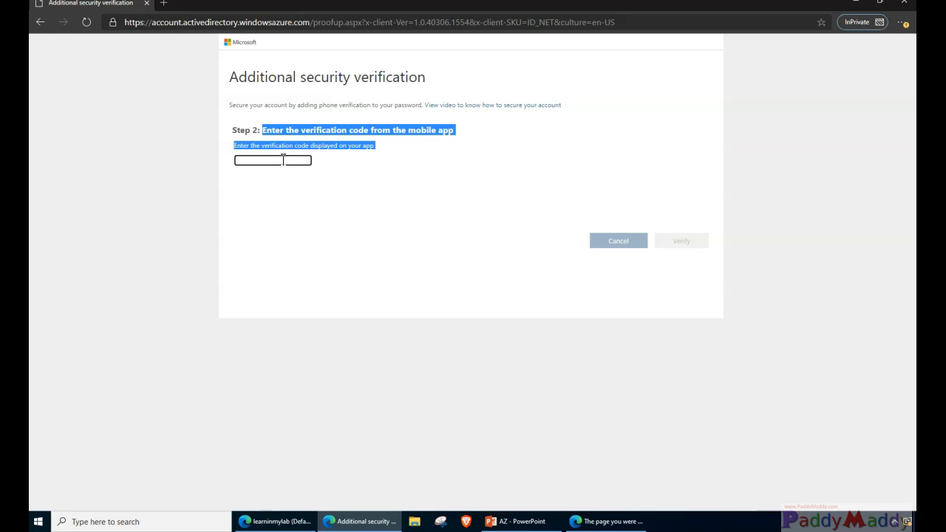
key("ctrl+v")
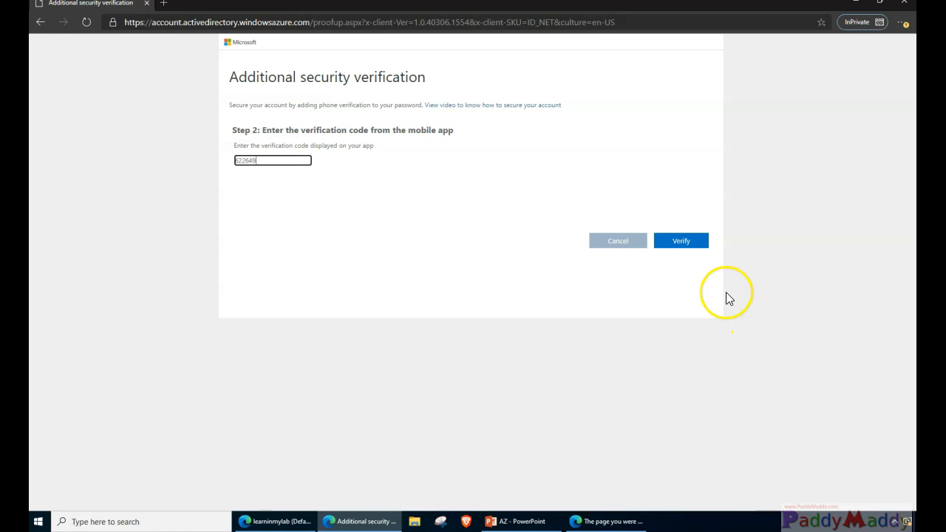
left_click(681, 240)
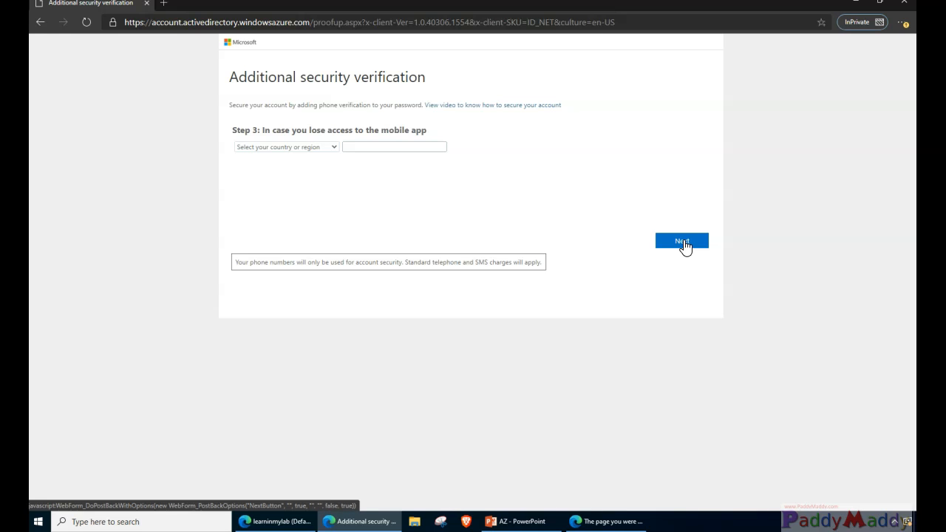
Set the backup phone's country to India (+91), enter the number, and continue to Step 4
left_click(289, 147)
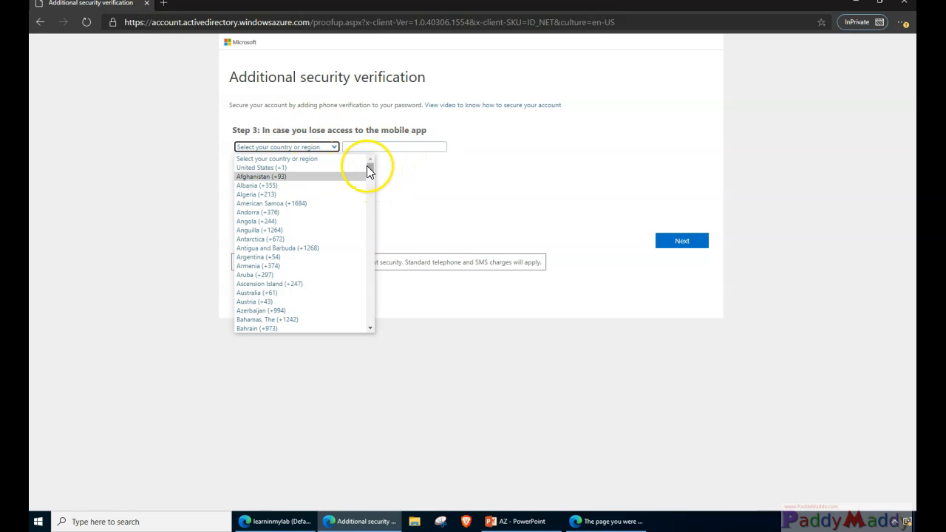
left_click(318, 169)
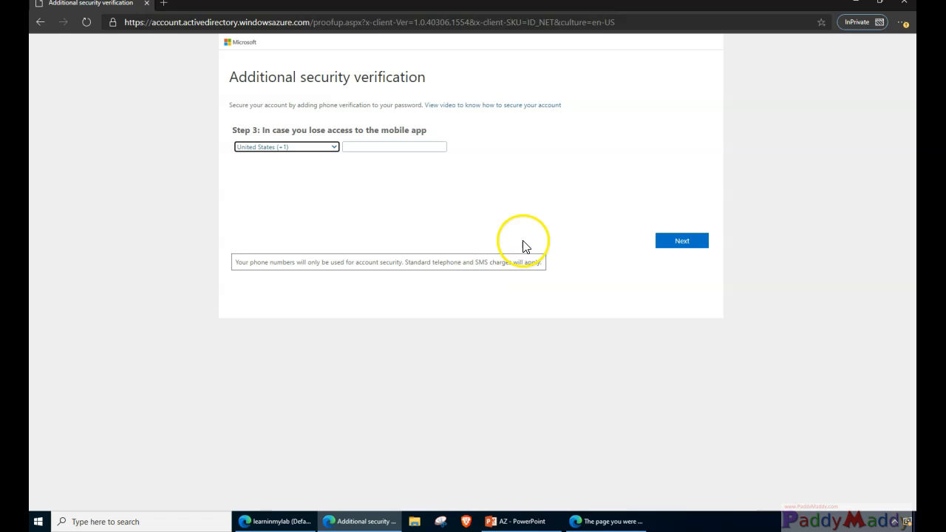
left_click(373, 147)
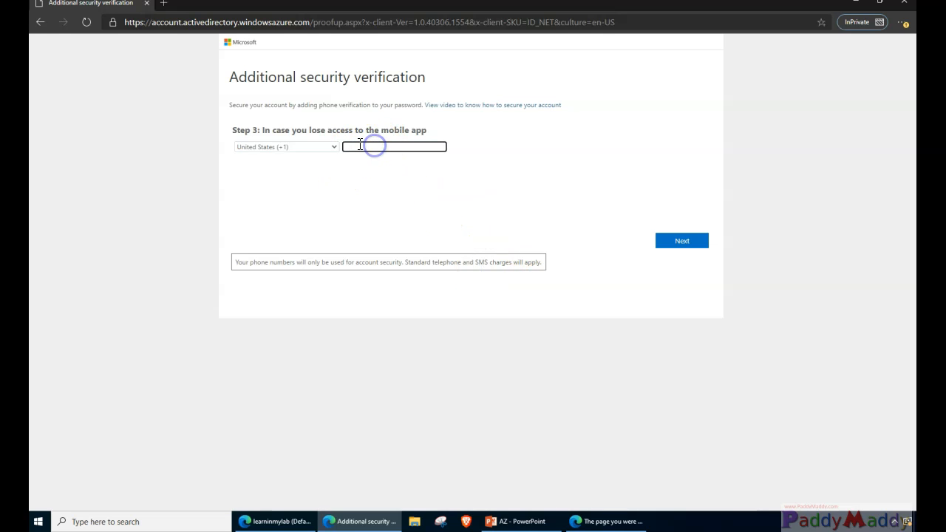
left_click(310, 147)
left_click_drag(370, 171, 350, 329)
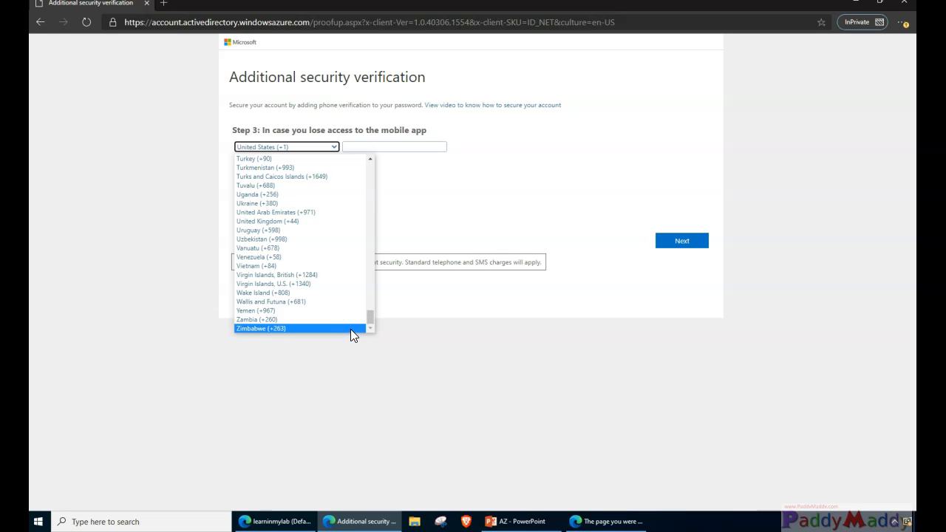
type("in")
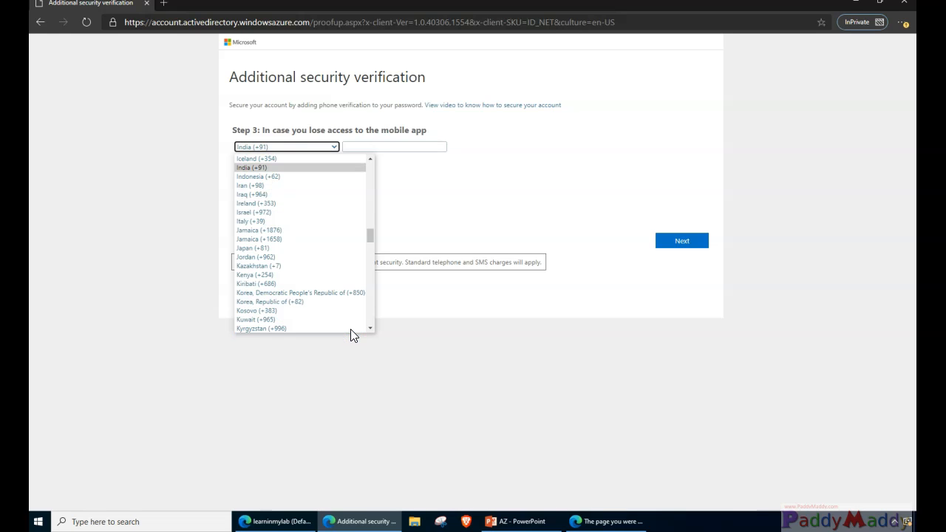
key("Return")
left_click(383, 146)
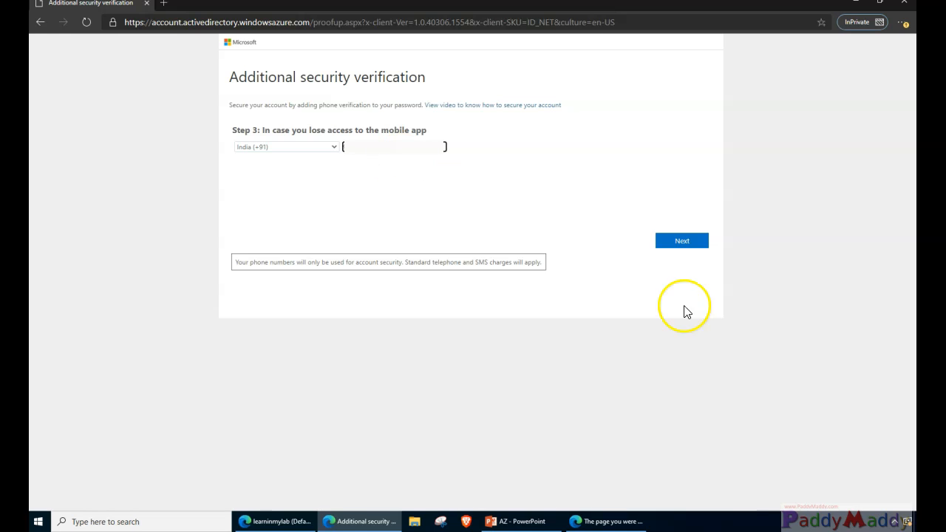
left_click(676, 246)
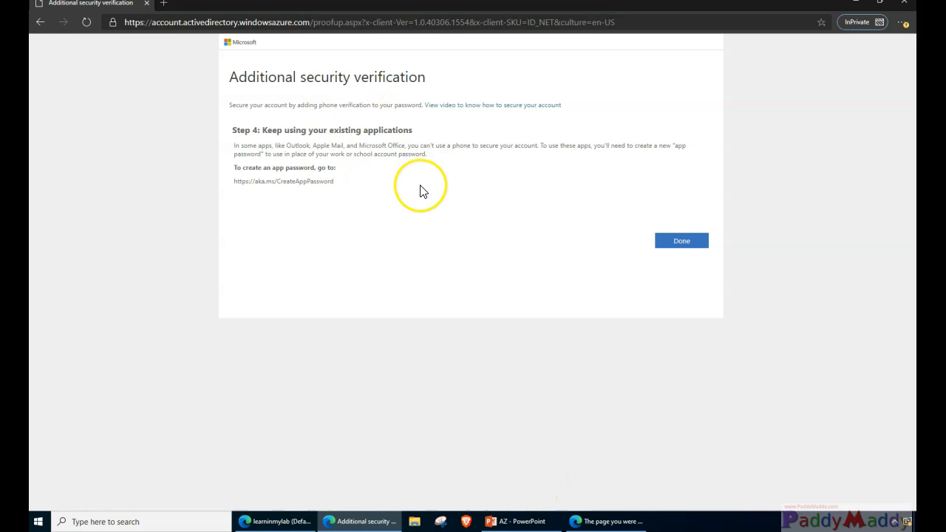
left_click(347, 121)
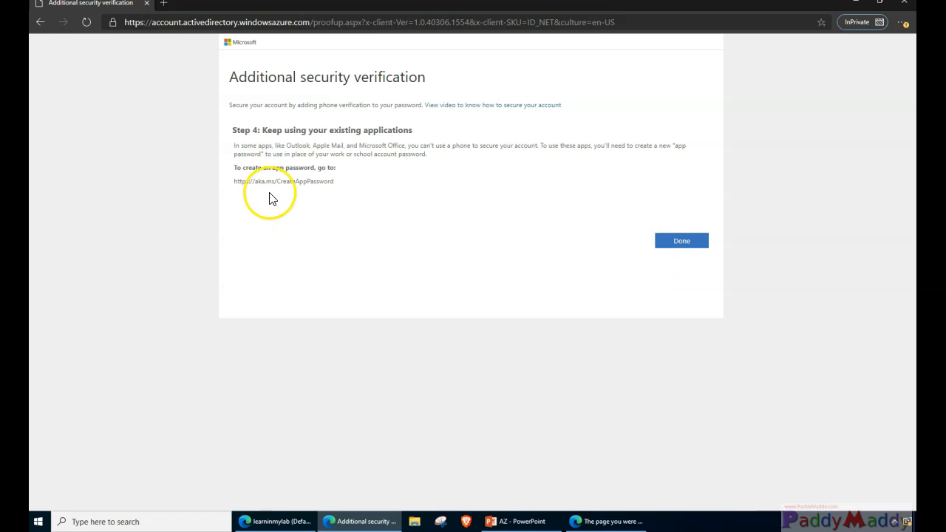
Copy the aka.ms/CreateAppPassword link and load it in a new InPrivate tab
left_click_drag(332, 182, 235, 182)
right_click(300, 187)
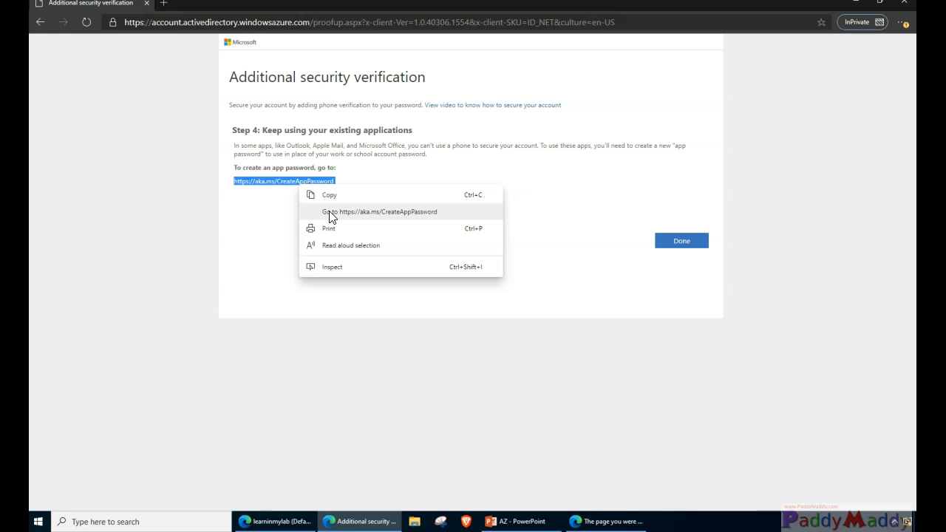
left_click(327, 196)
left_click(164, 3)
key("ctrl+v")
key("Return")
Sign in with the Authenticator verification code and choose to stay signed in
left_click(170, 44)
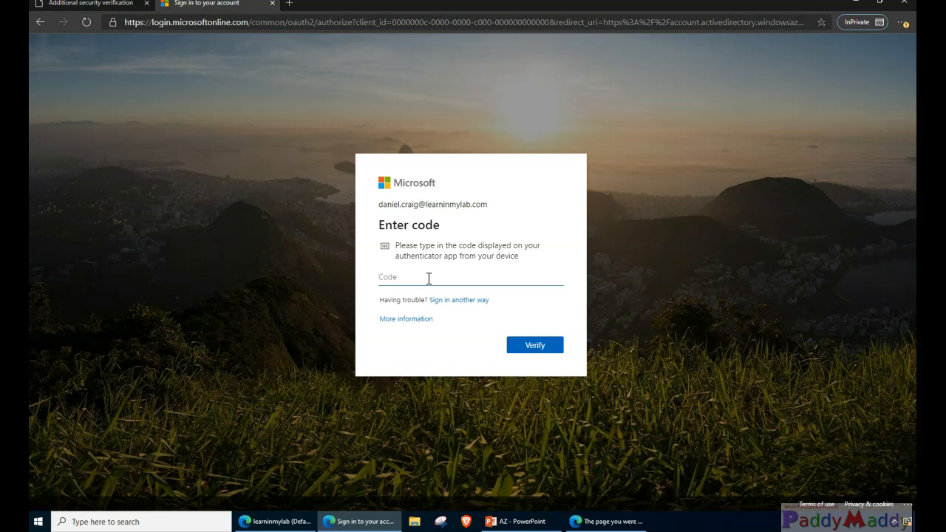
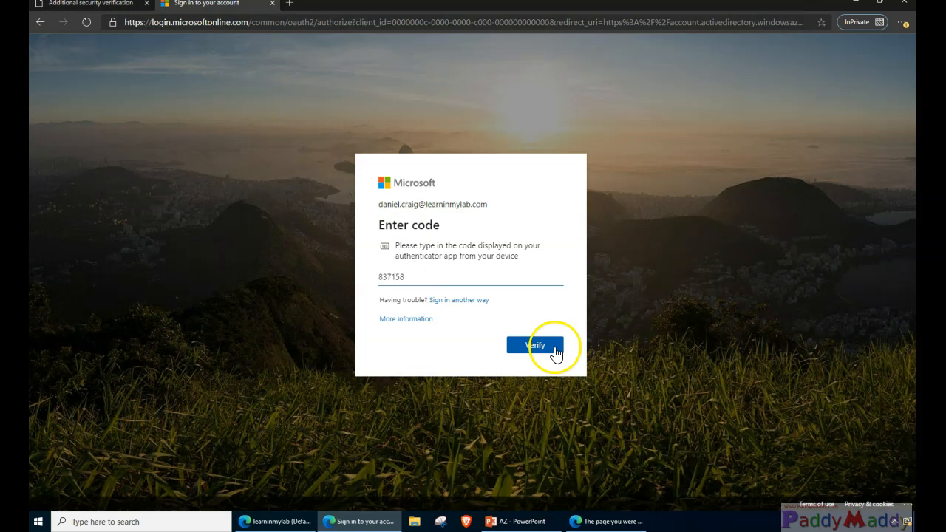
left_click(553, 348)
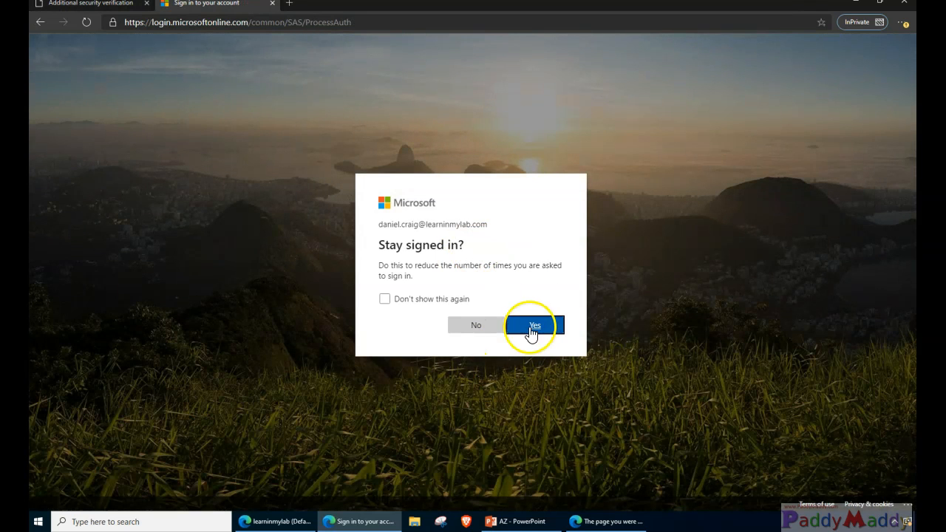
left_click(537, 328)
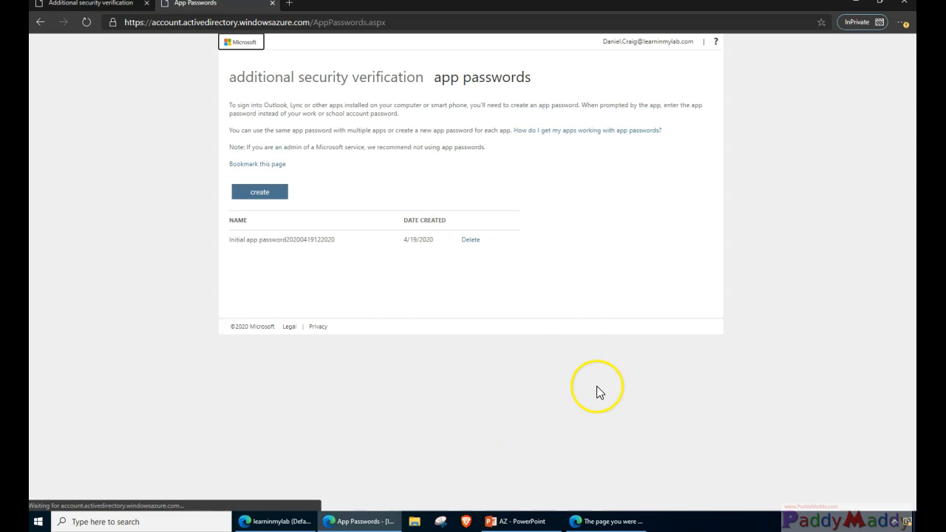
Delete the initially generated app password from the app passwords page
left_click(425, 390)
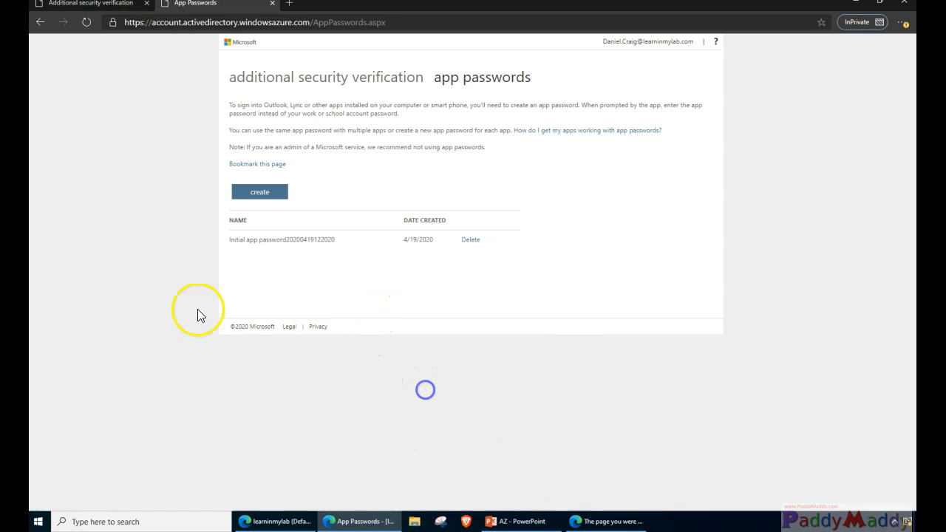
left_click(291, 246)
left_click_drag(254, 241, 331, 240)
left_click(392, 288)
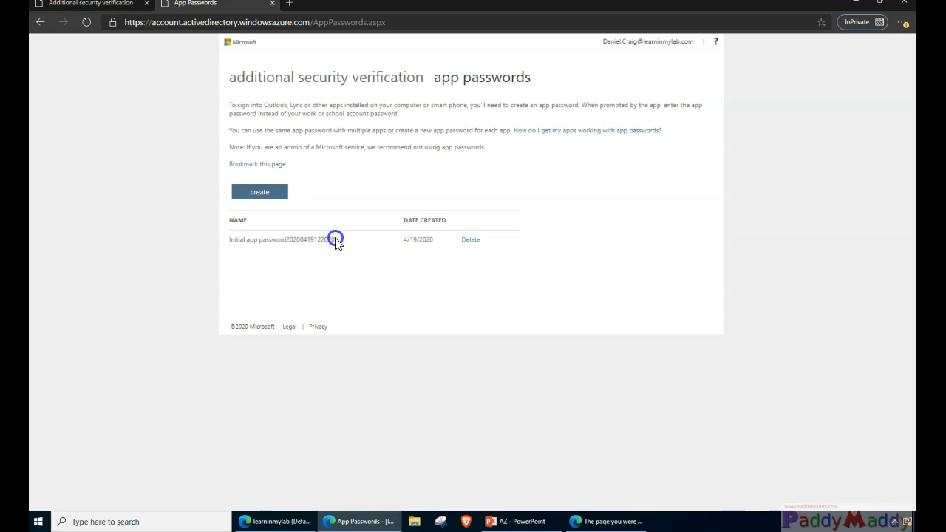
left_click(473, 240)
left_click(547, 312)
left_click(617, 315)
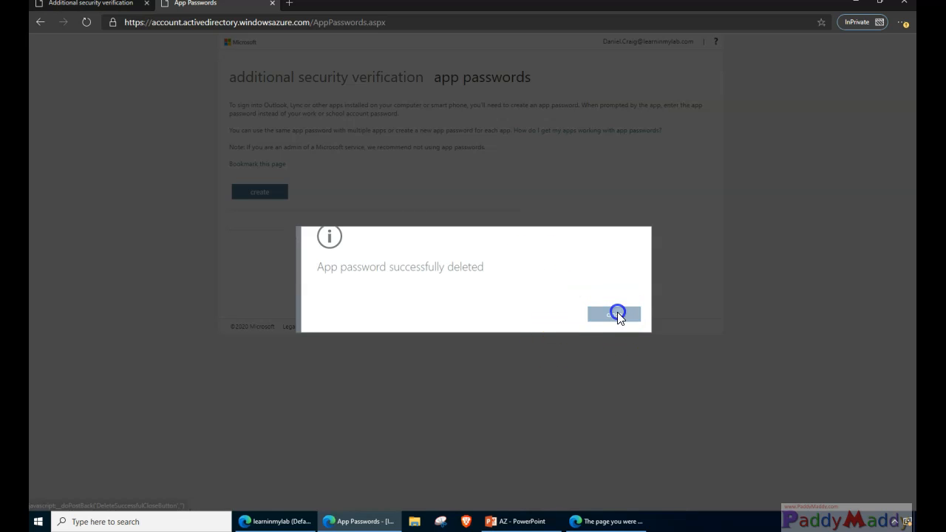
Generate an Apple Mail app password, copy it, and close the dialog
left_click(274, 198)
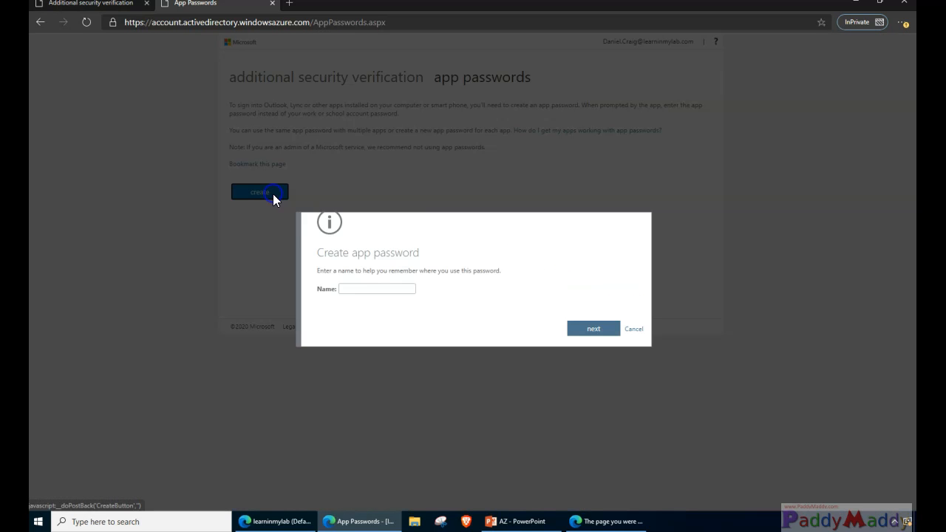
left_click(355, 288)
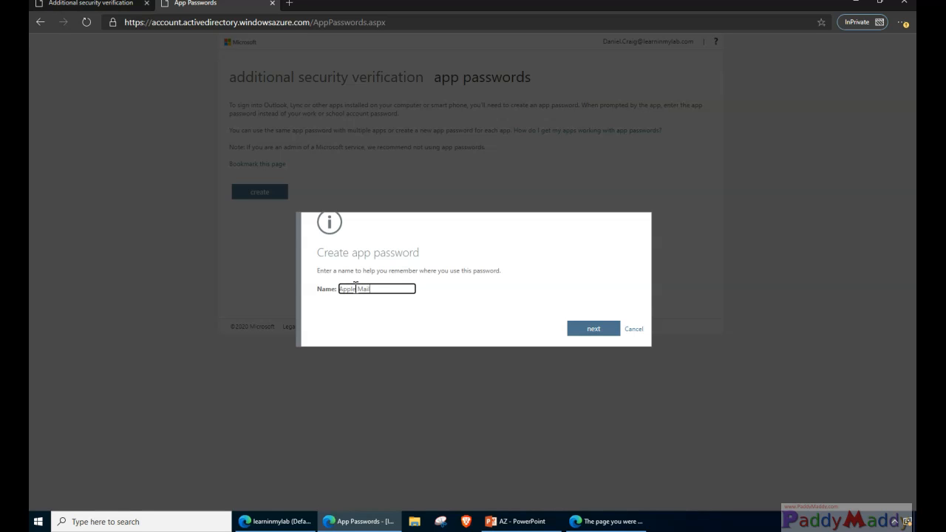
left_click(585, 328)
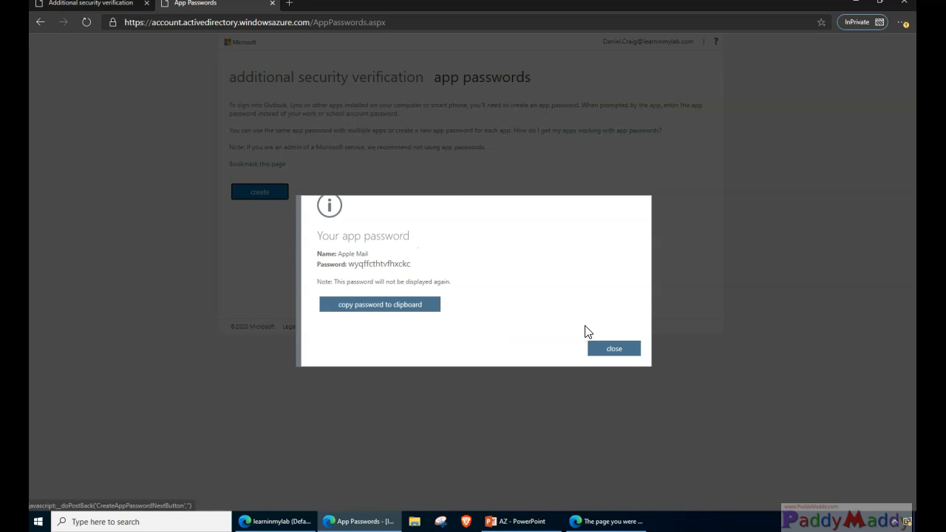
left_click_drag(353, 268, 416, 270)
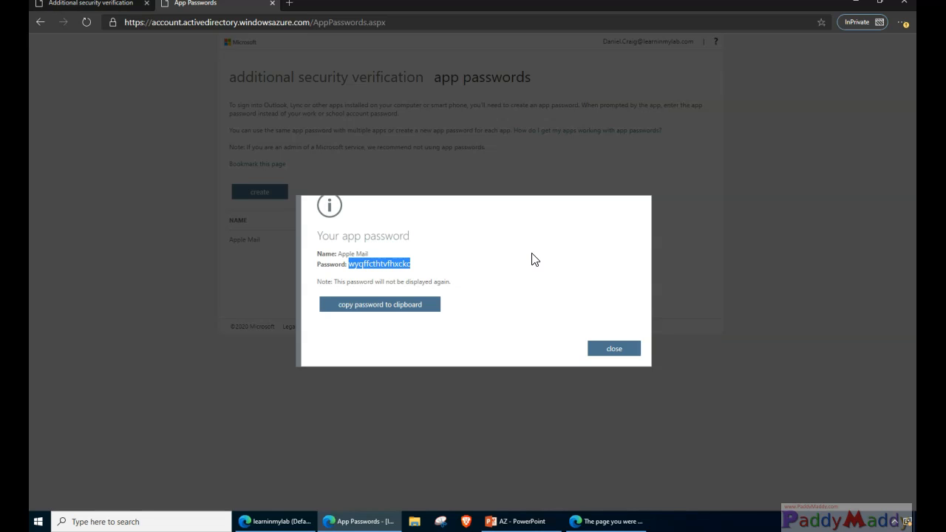
right_click(397, 267)
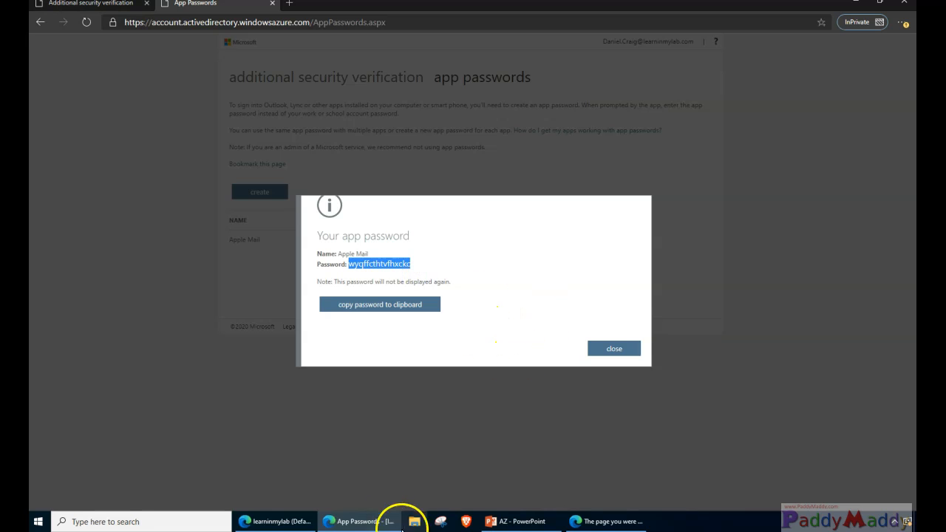
left_click(618, 352)
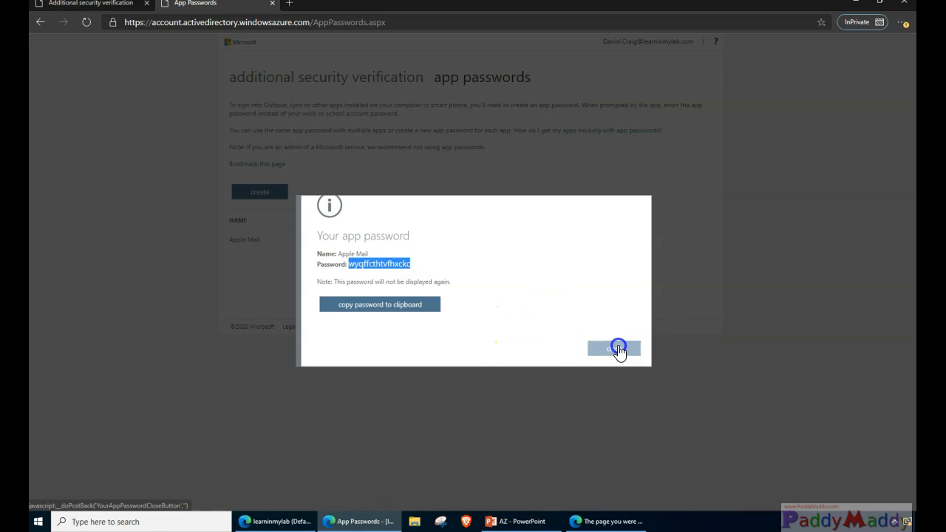
left_click(607, 357)
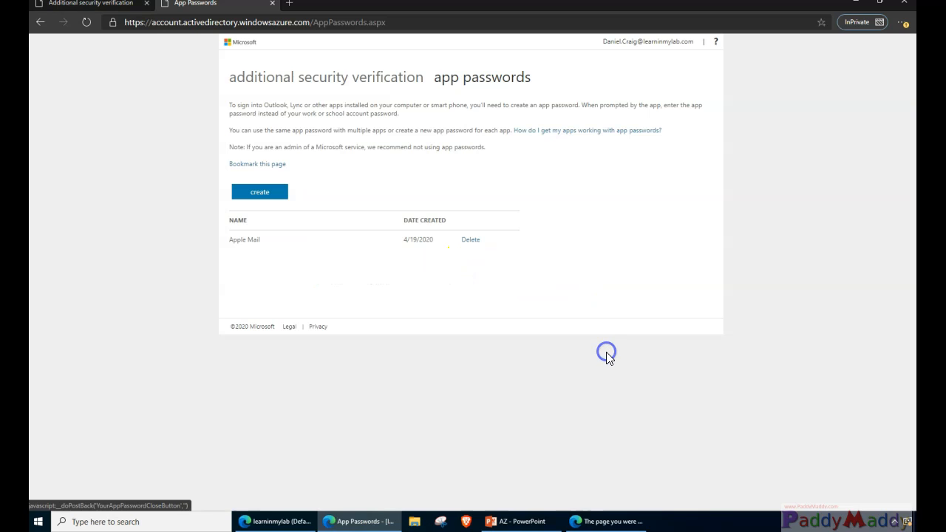
left_click_drag(243, 244, 319, 255)
left_click(399, 293)
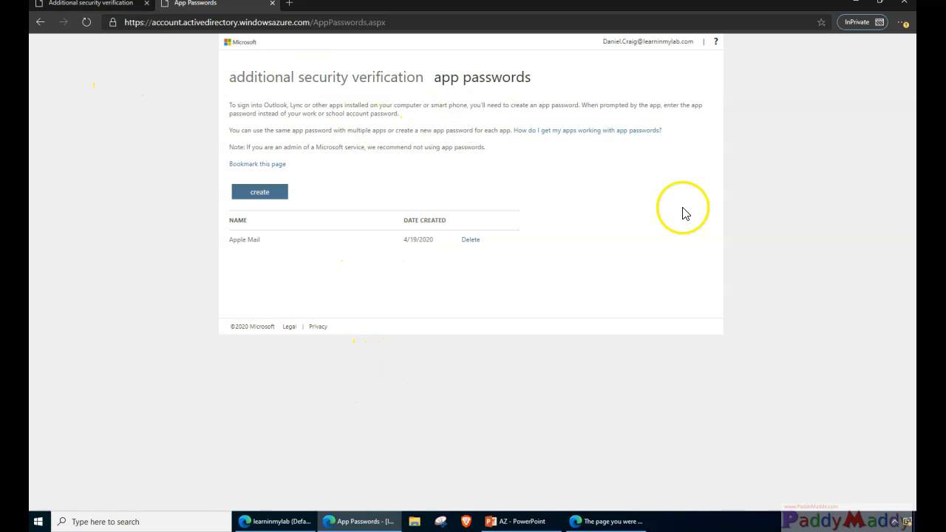
left_click_drag(608, 42, 635, 47)
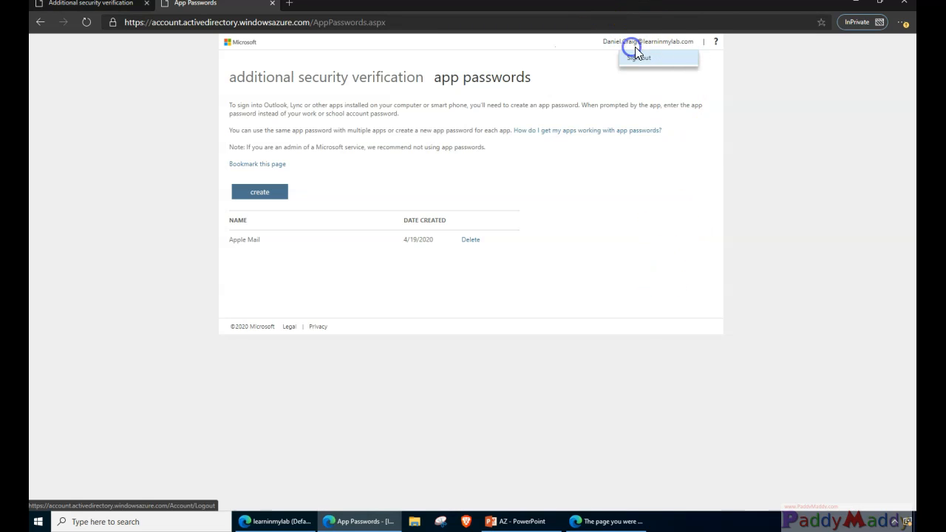
Finish the Step 4 additional security verification setup
left_click(87, 4)
left_click(566, 233)
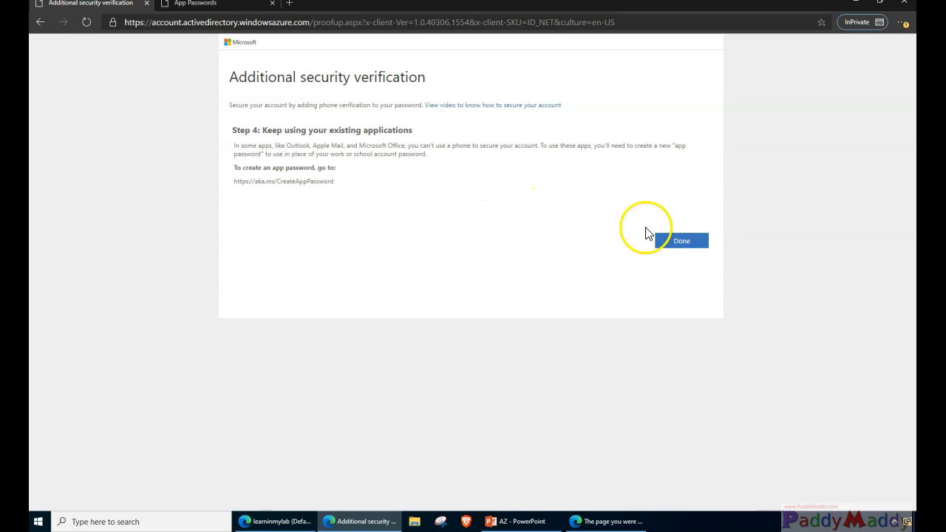
left_click(681, 241)
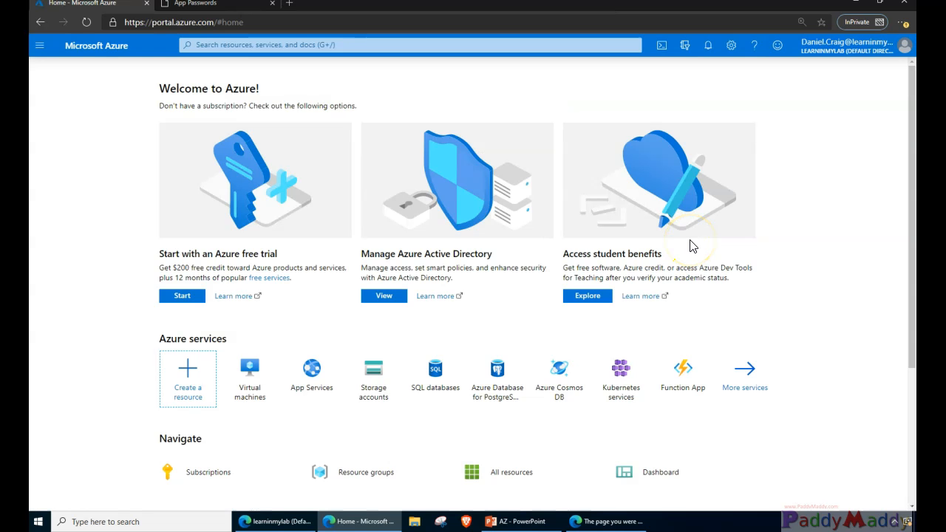
Load myapplications.microsoft.com to reach the My Apps page
left_click(256, 24)
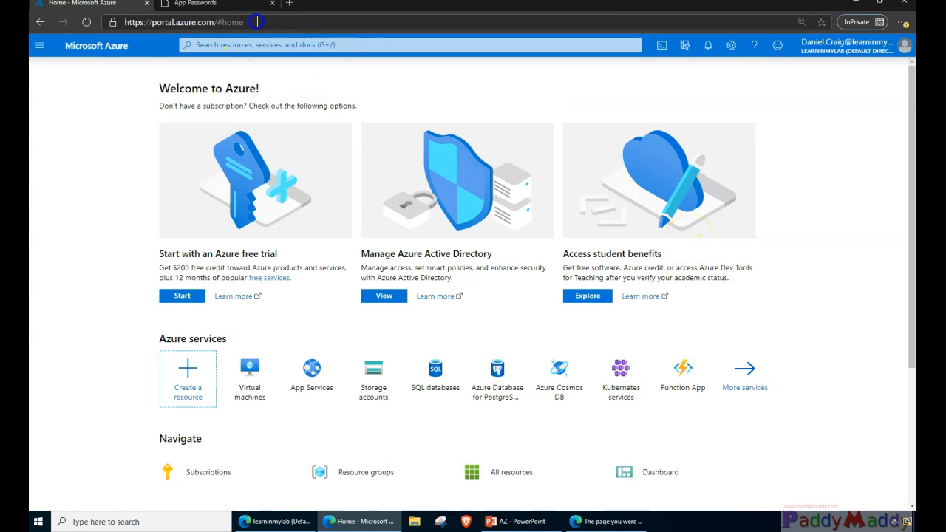
scroll(317, 394, "down", 3)
scroll(310, 395, "up", 3)
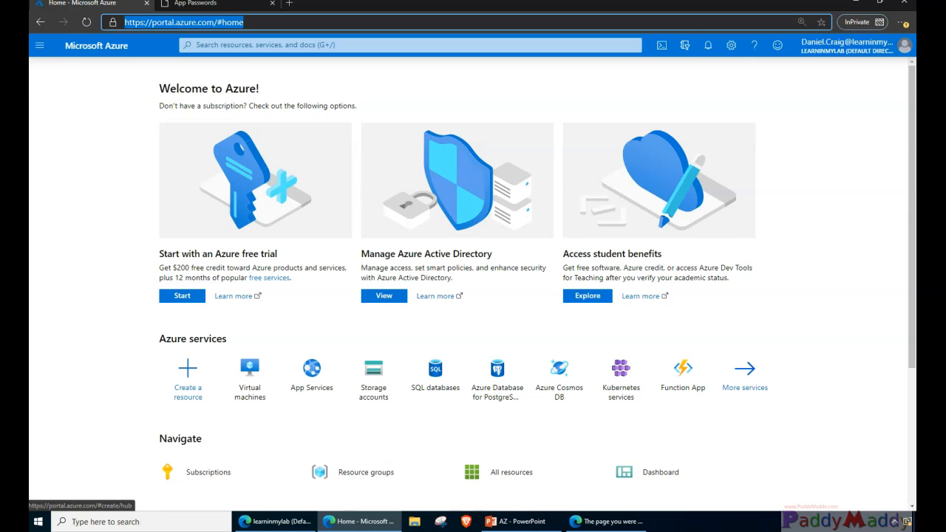
left_click(285, 23)
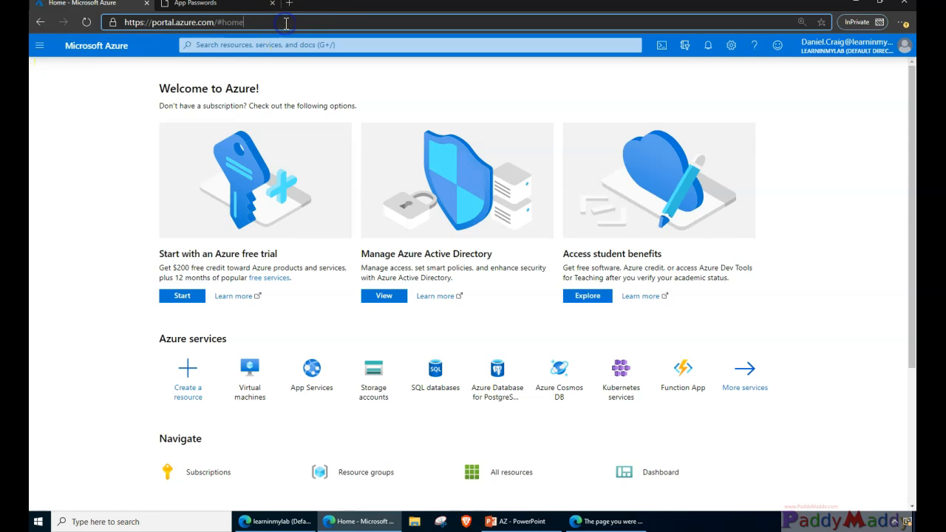
left_click_drag(286, 21, 125, 16)
type("myapplications.microsoft.com/")
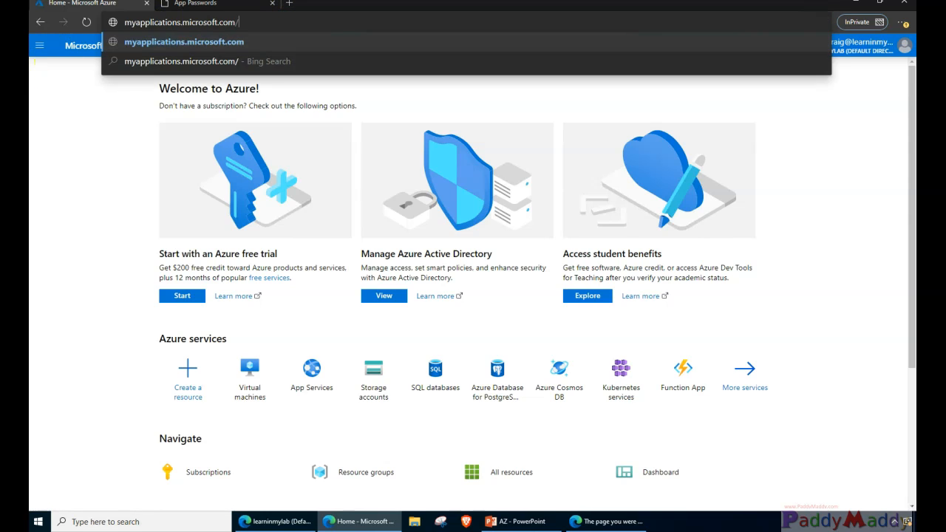
key("Return")
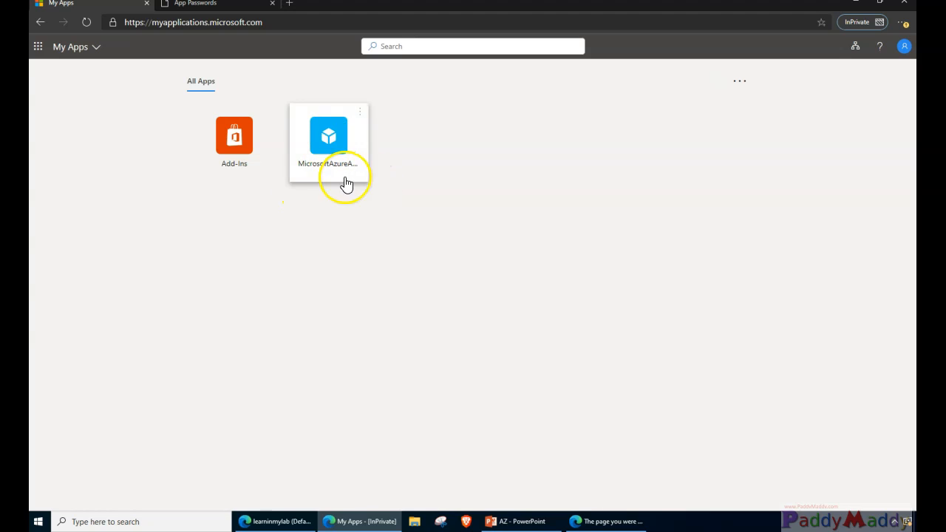
Try the Azure app tile in My Apps, returning after its broken-link error
left_click(325, 157)
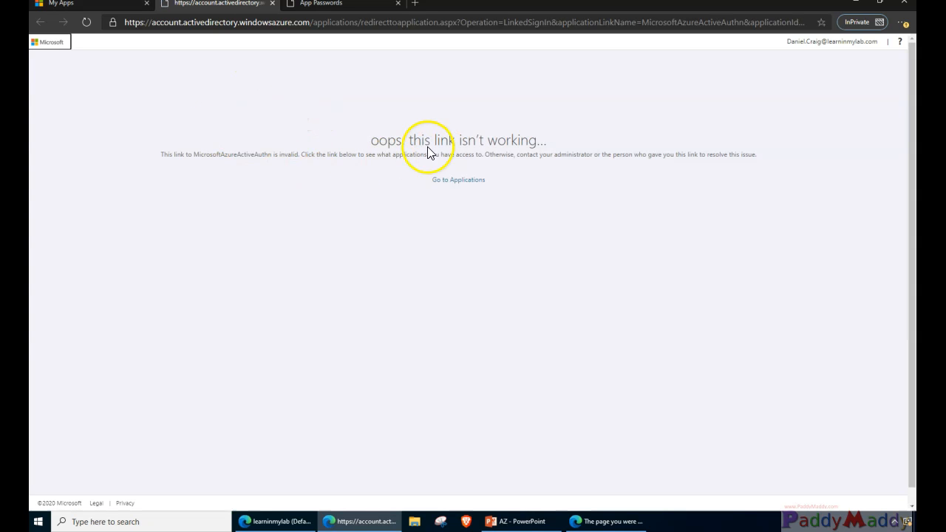
left_click_drag(369, 148, 614, 141)
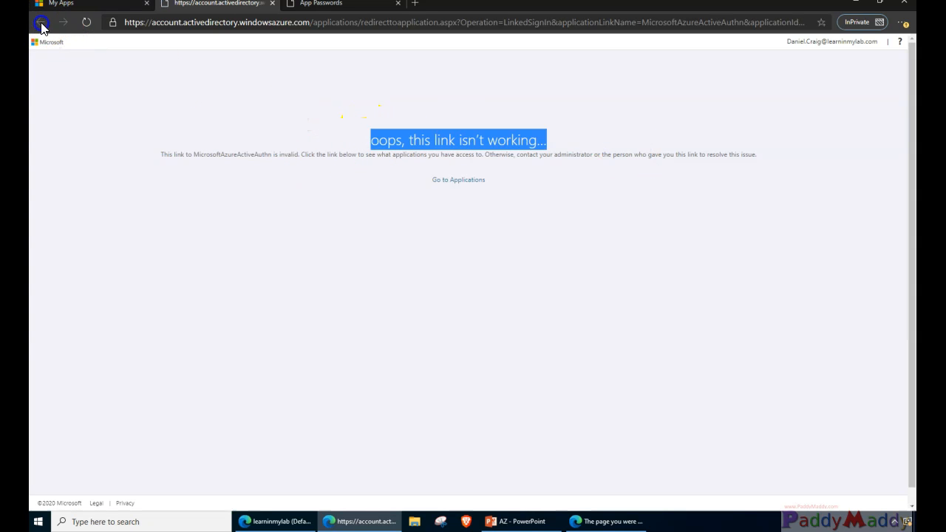
left_click(136, 8)
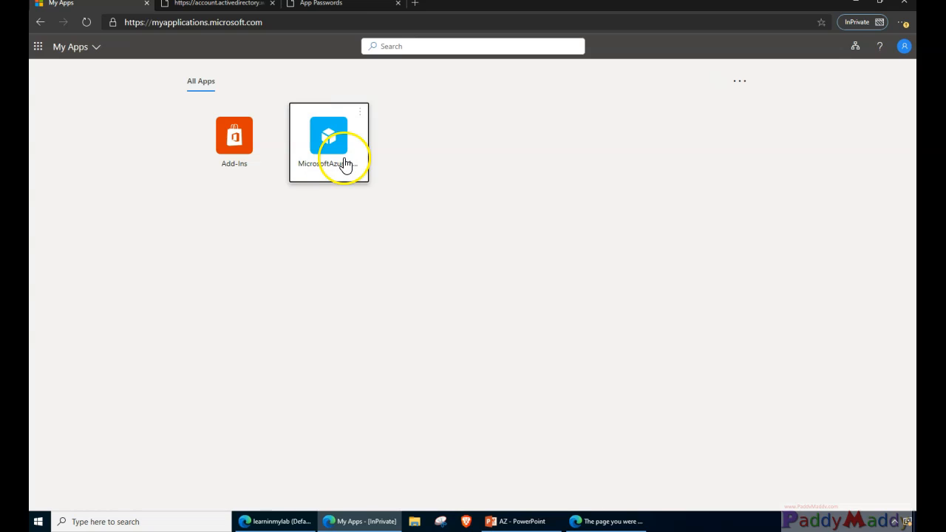
left_click(361, 113)
left_click(358, 336)
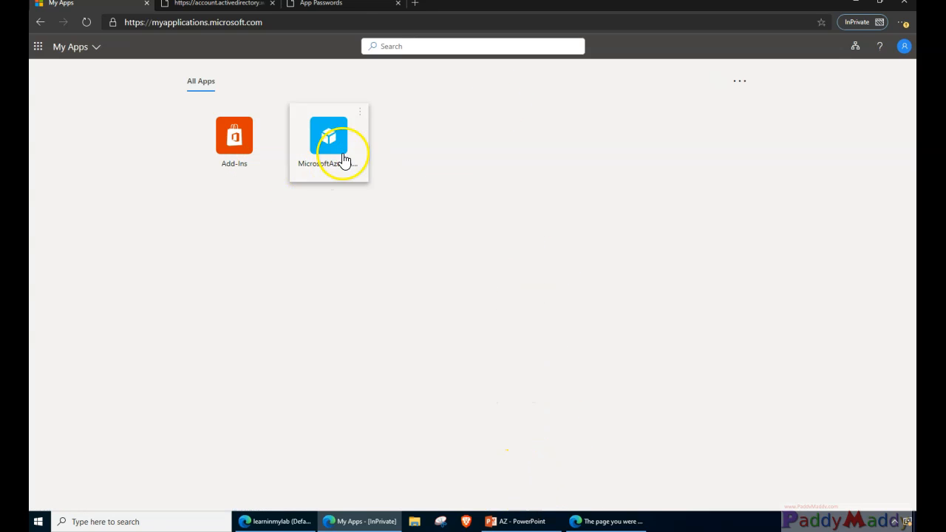
left_click(304, 523)
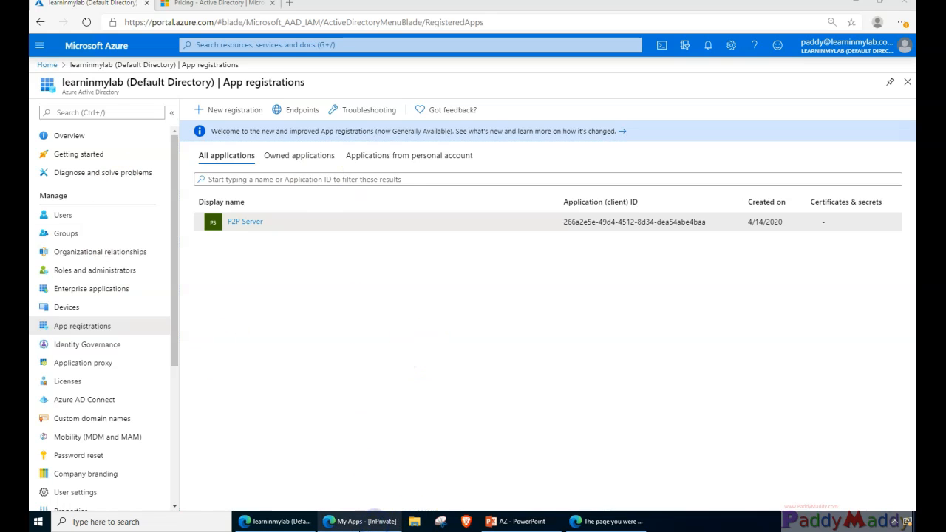
left_click(373, 521)
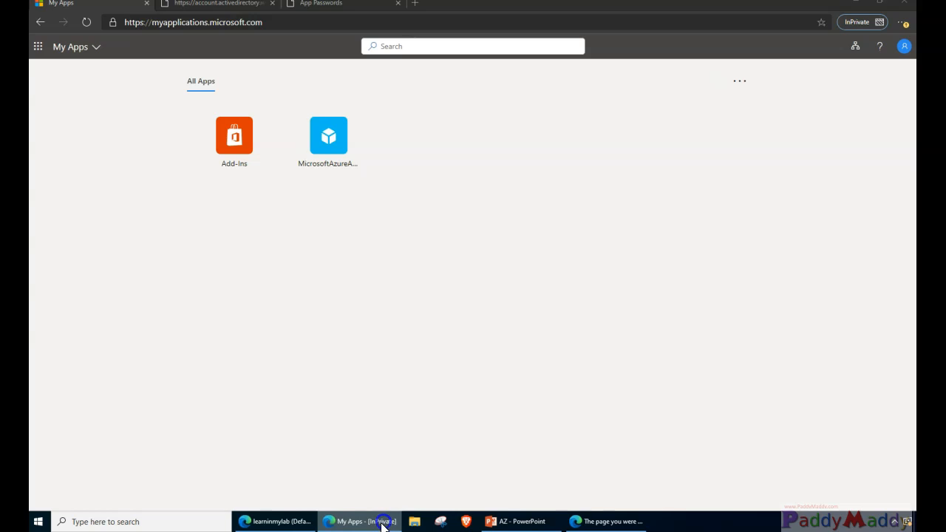
Switch to the Multi-Factor Authentication page and open its Server settings
left_click(643, 524)
left_click(109, 13)
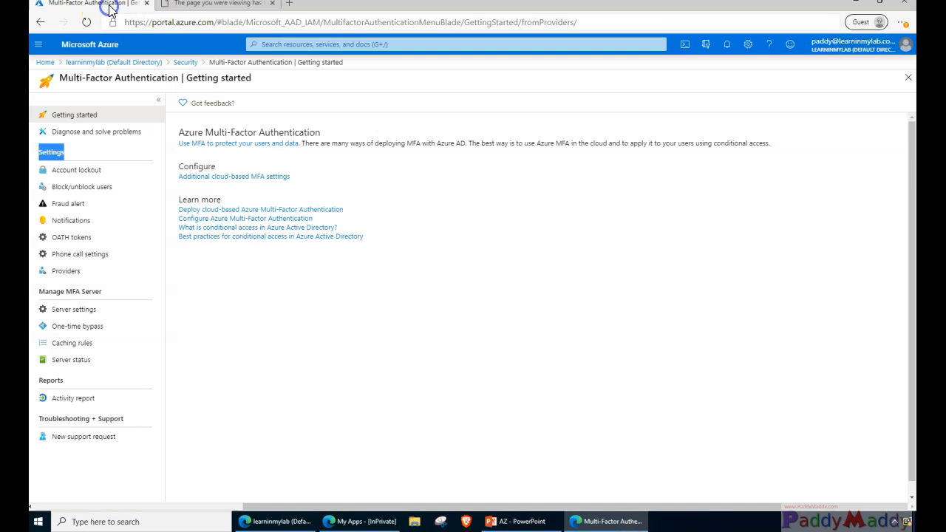
left_click(273, 4)
left_click(432, 364)
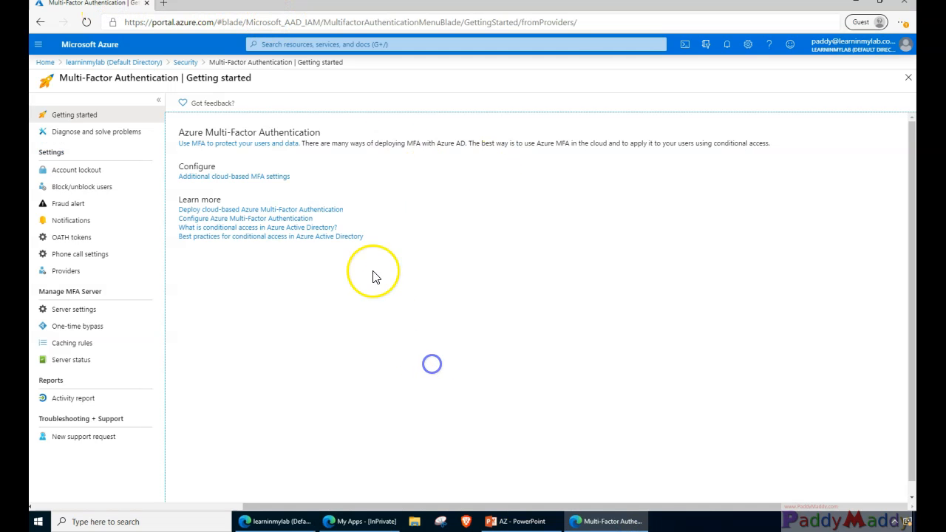
left_click(404, 340)
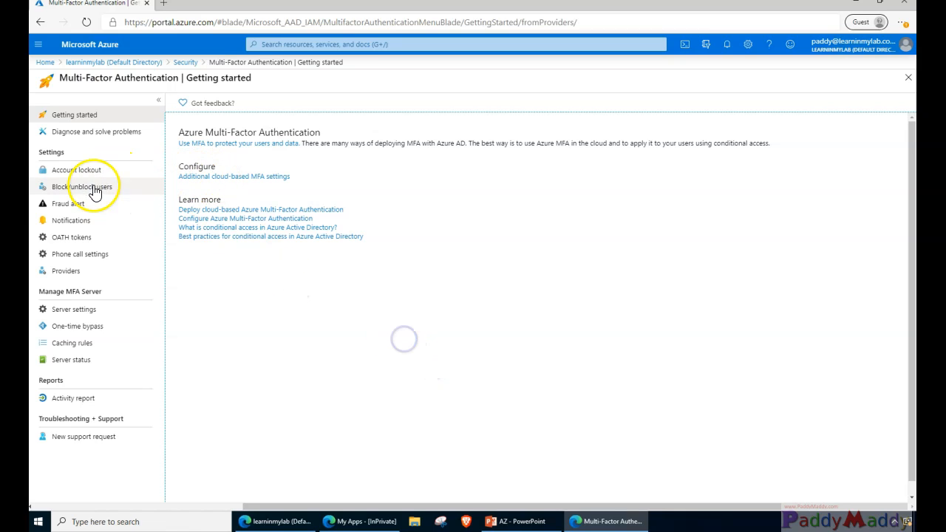
left_click_drag(37, 155, 81, 161)
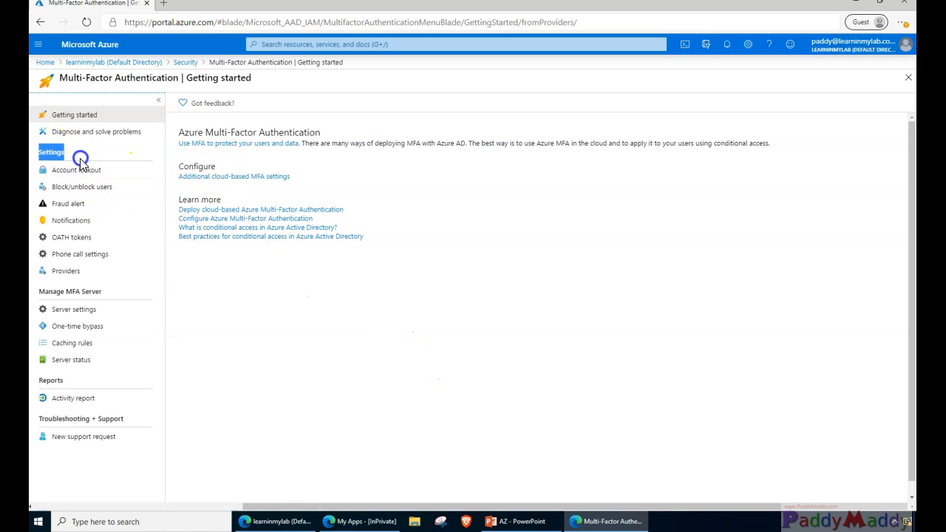
left_click(99, 316)
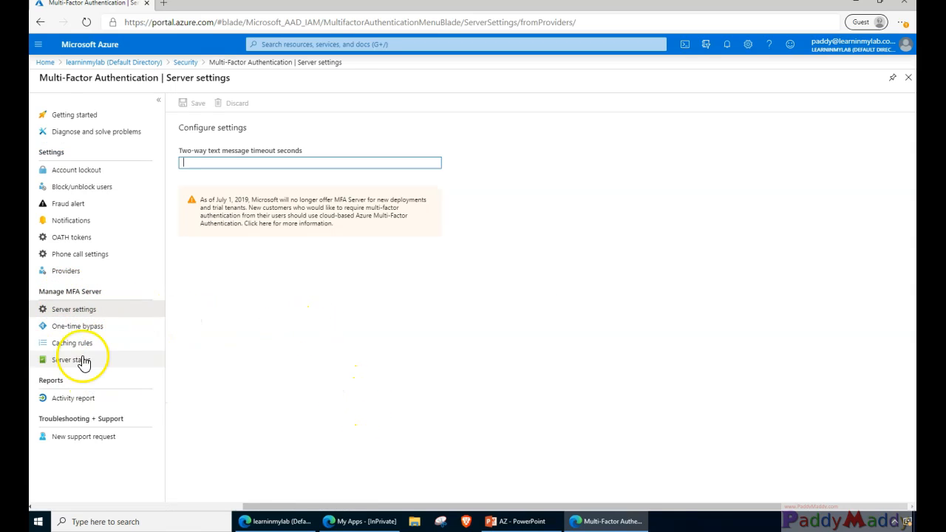
Dismiss the MFA Server retirement info and open the Account lockout settings
left_click(233, 208)
left_click(271, 3)
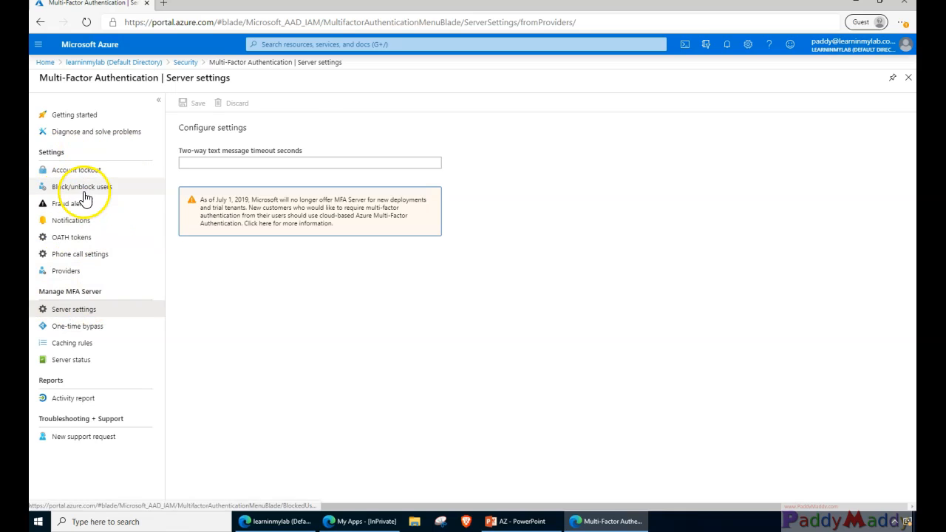
left_click(74, 170)
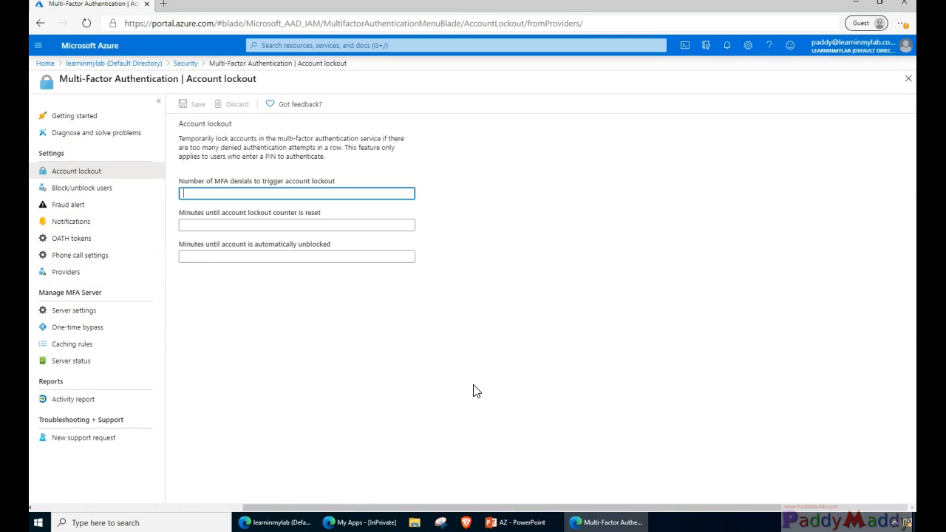